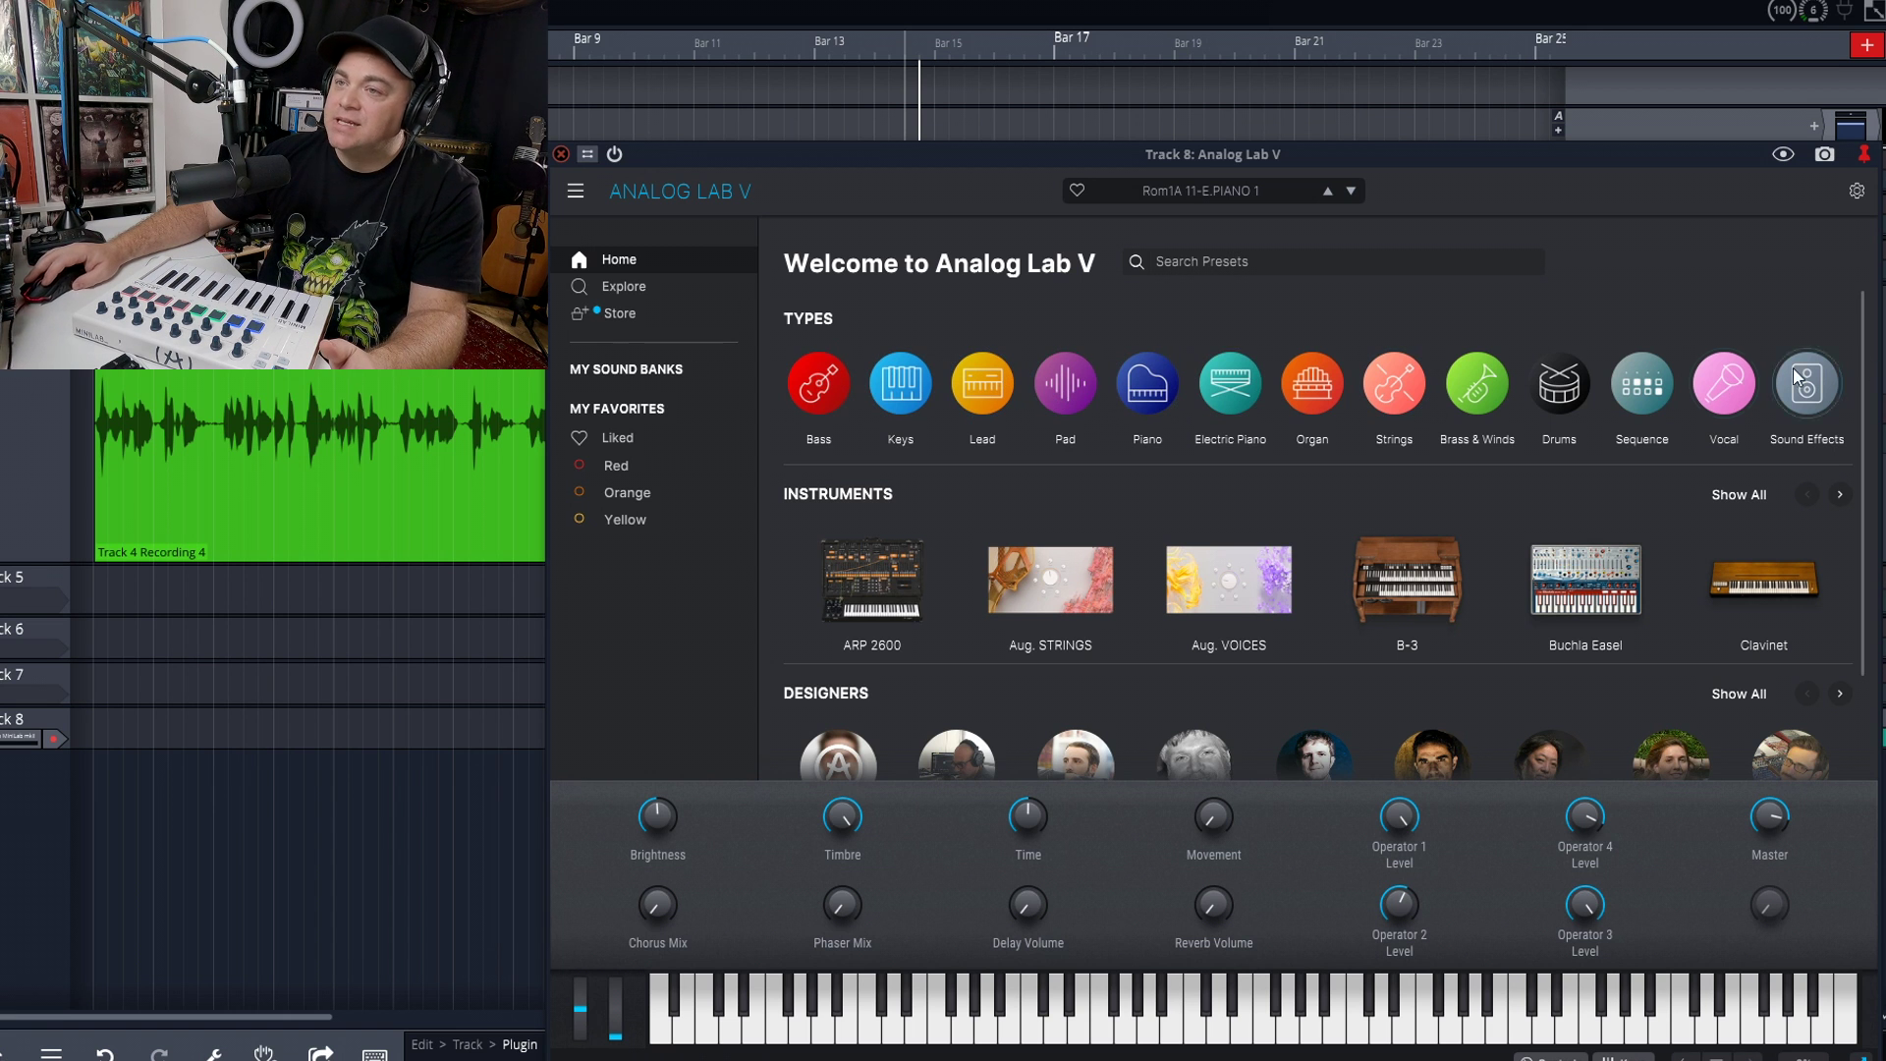
- Audition Jupiter Bass and Bassement Riser from the Bass presets, then clear the filter and return Home
{"action": "left_click", "coordinate": [830, 401]}
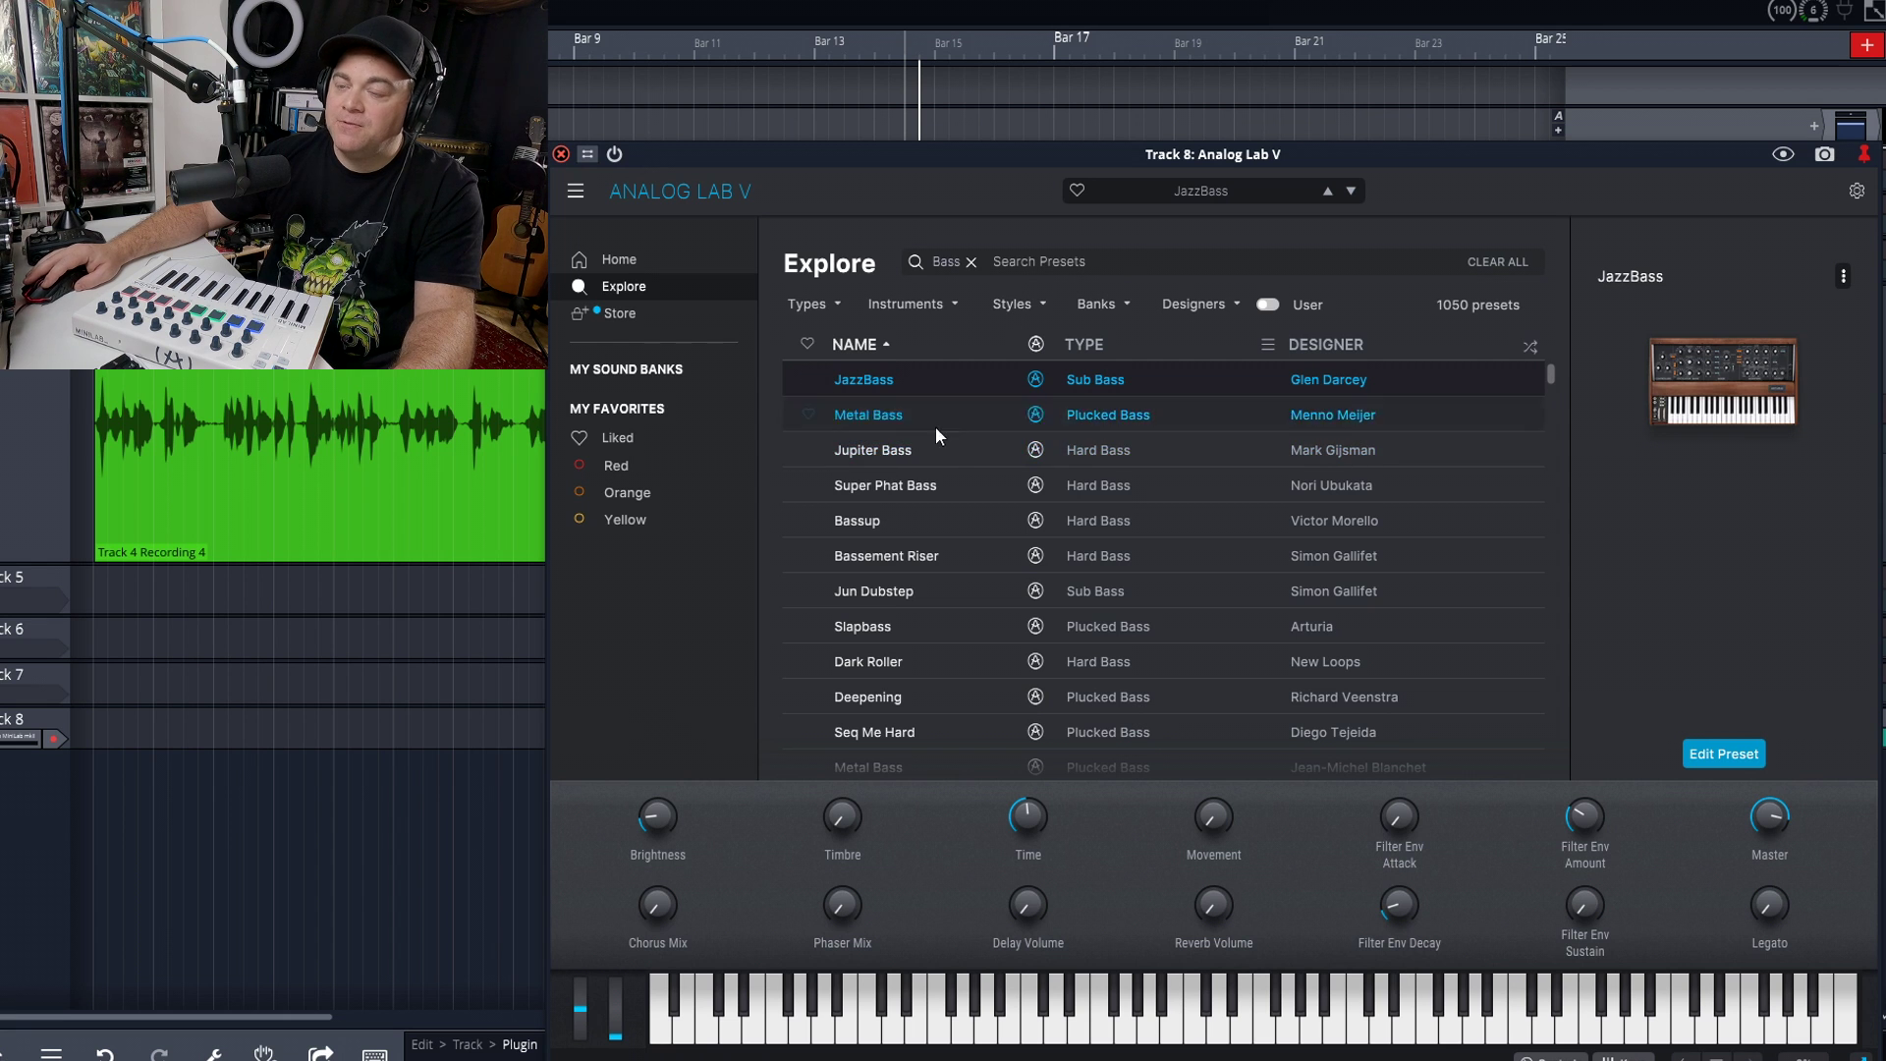
{"action": "left_click", "coordinate": [900, 453]}
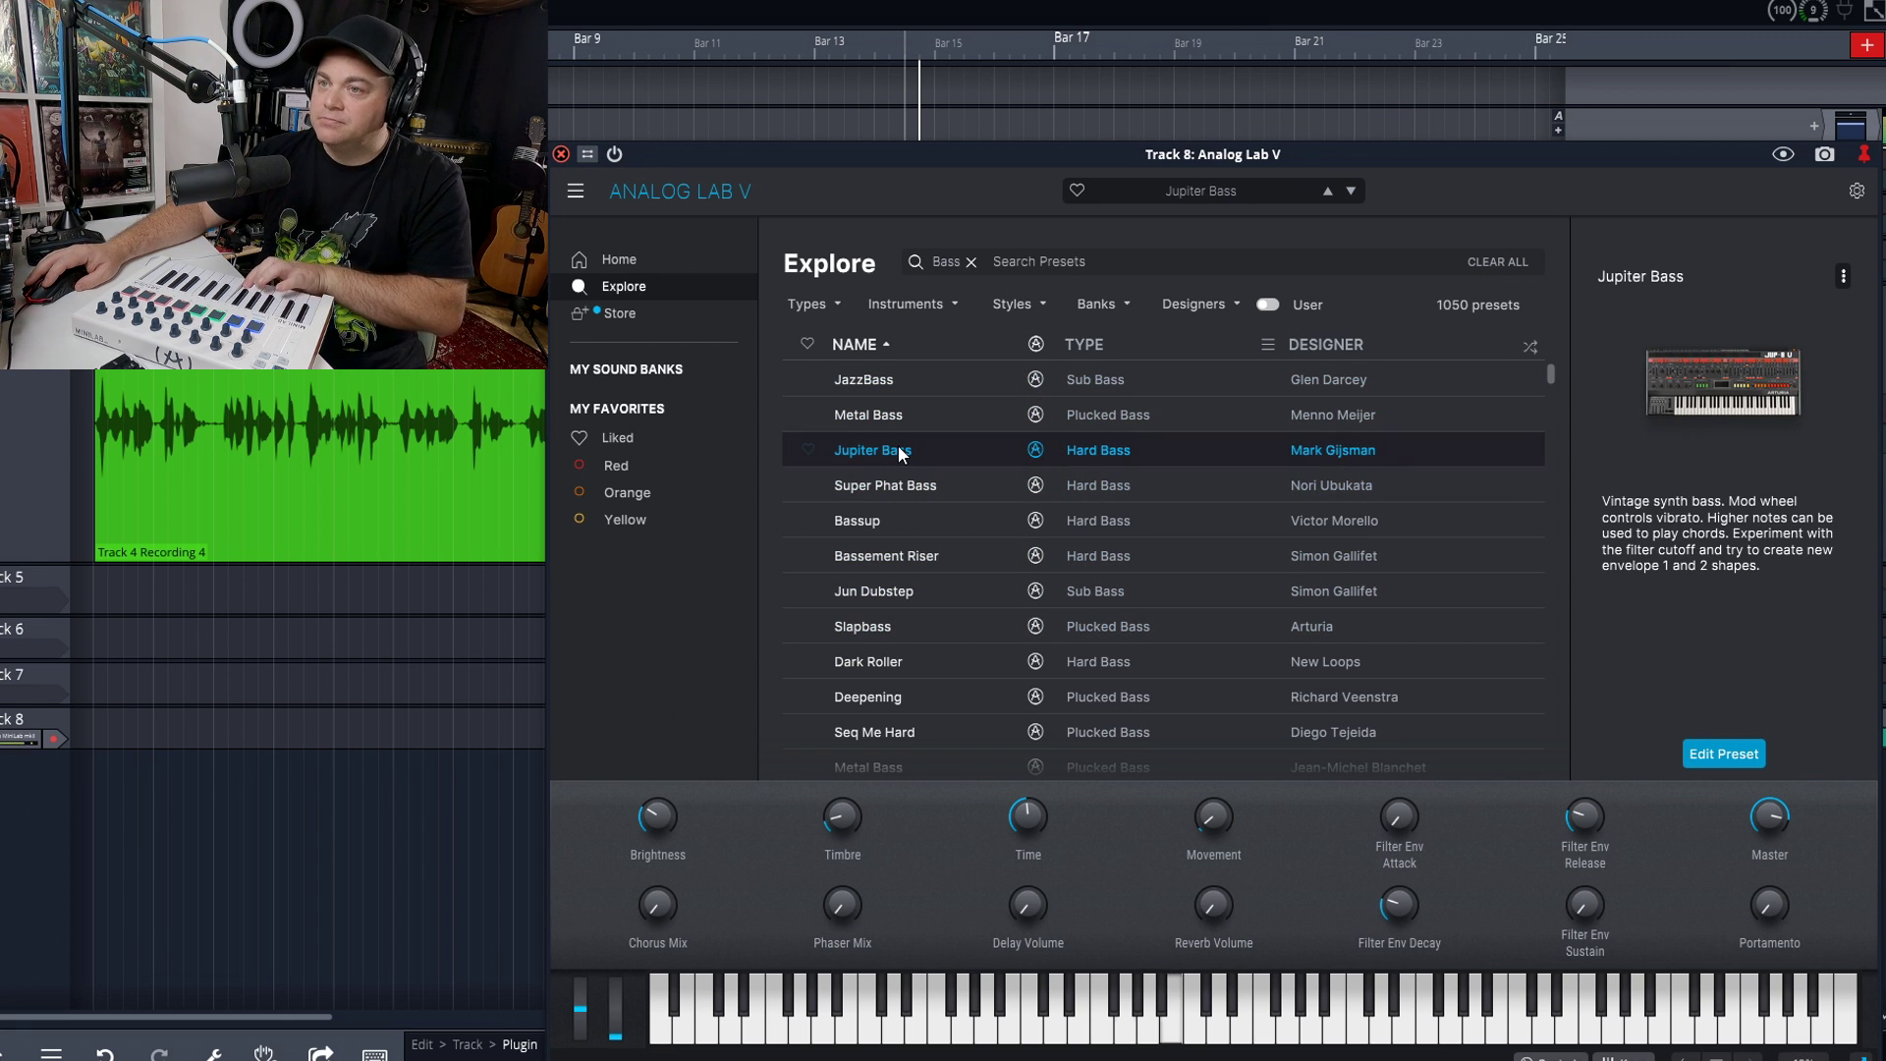
{"action": "left_click", "coordinate": [897, 555]}
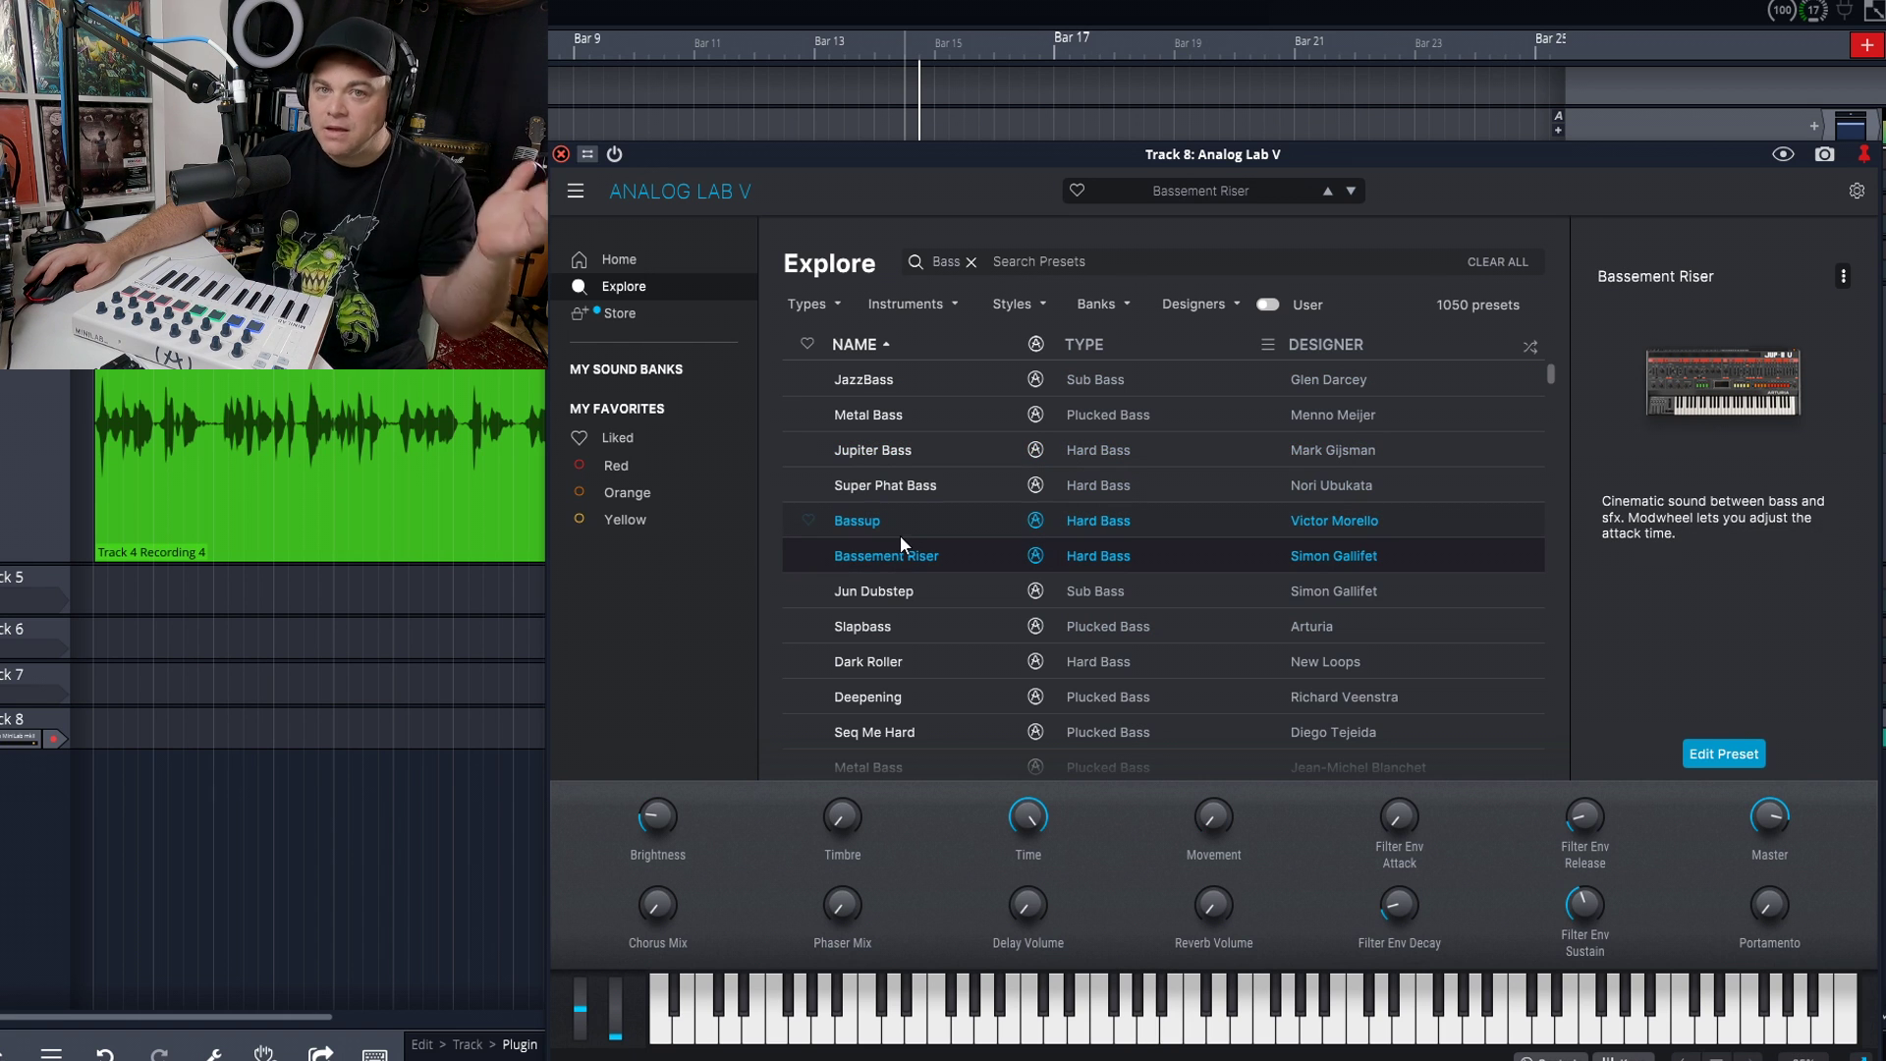
{"action": "left_click", "coordinate": [971, 263]}
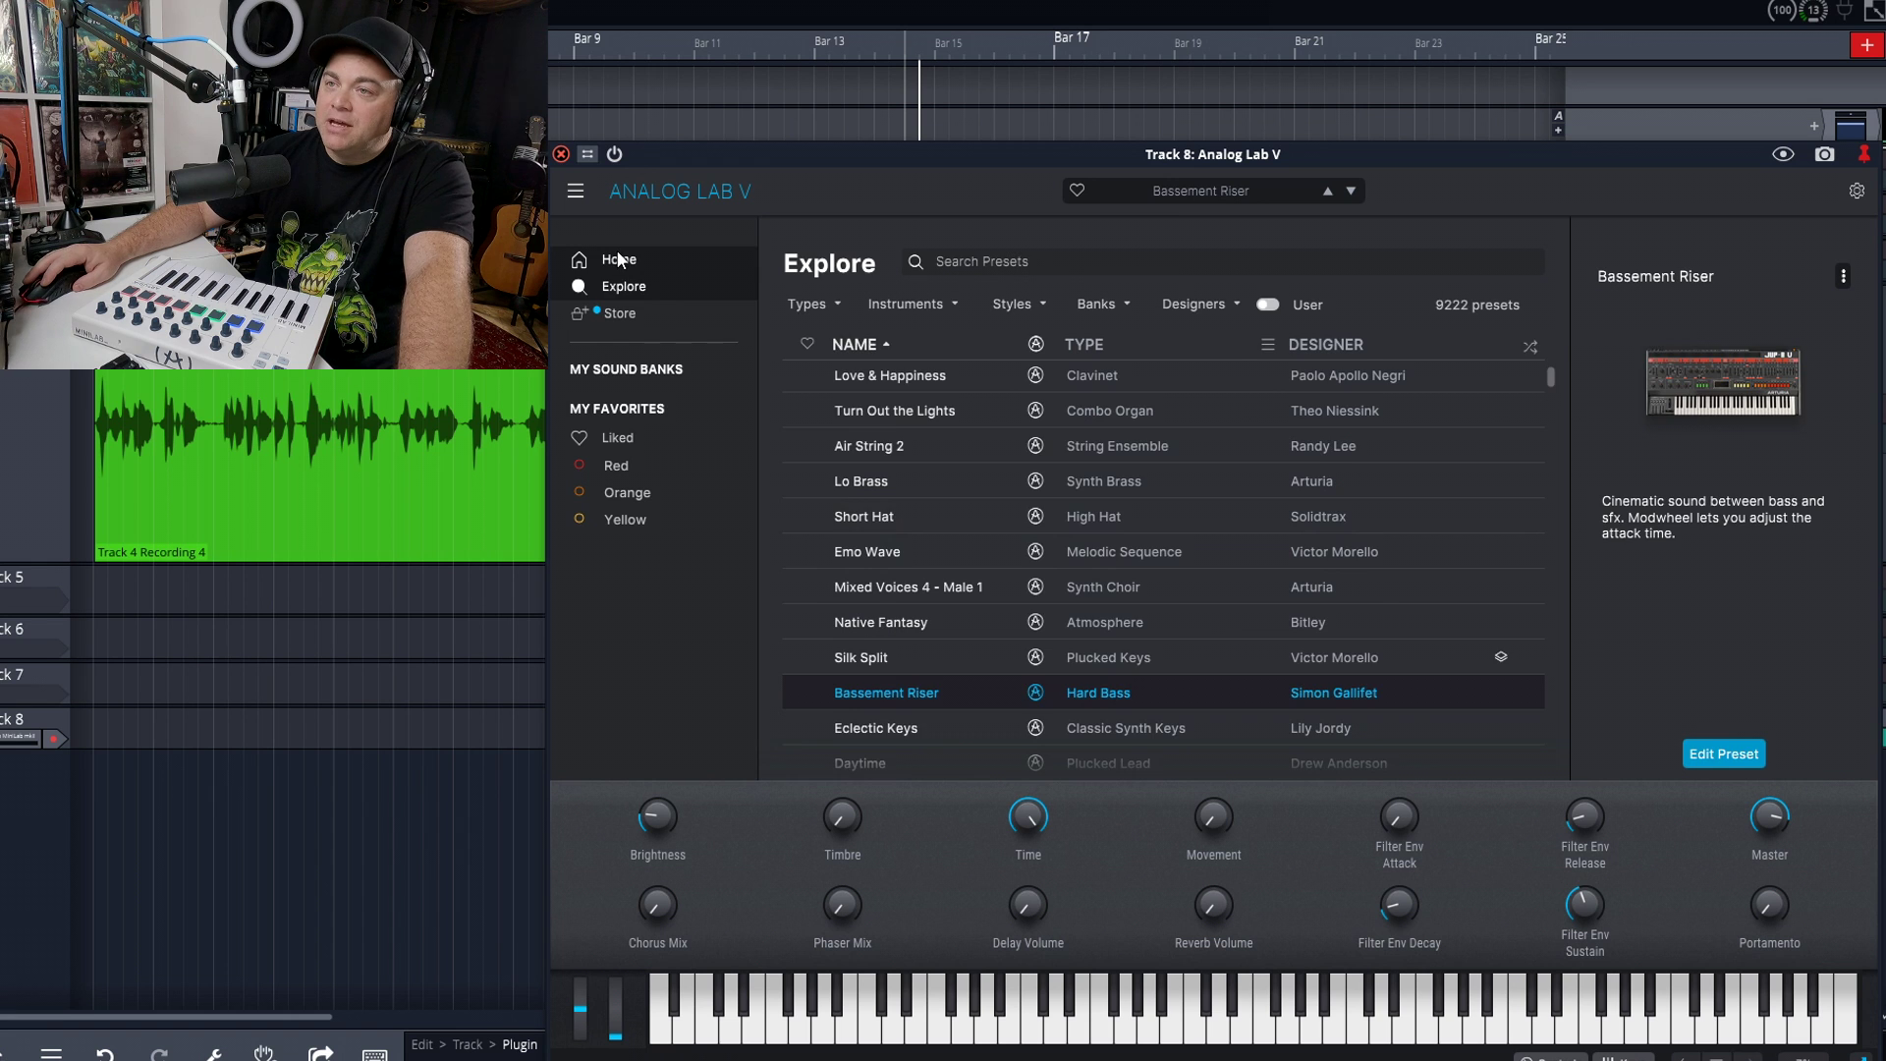
{"action": "left_click", "coordinate": [619, 259]}
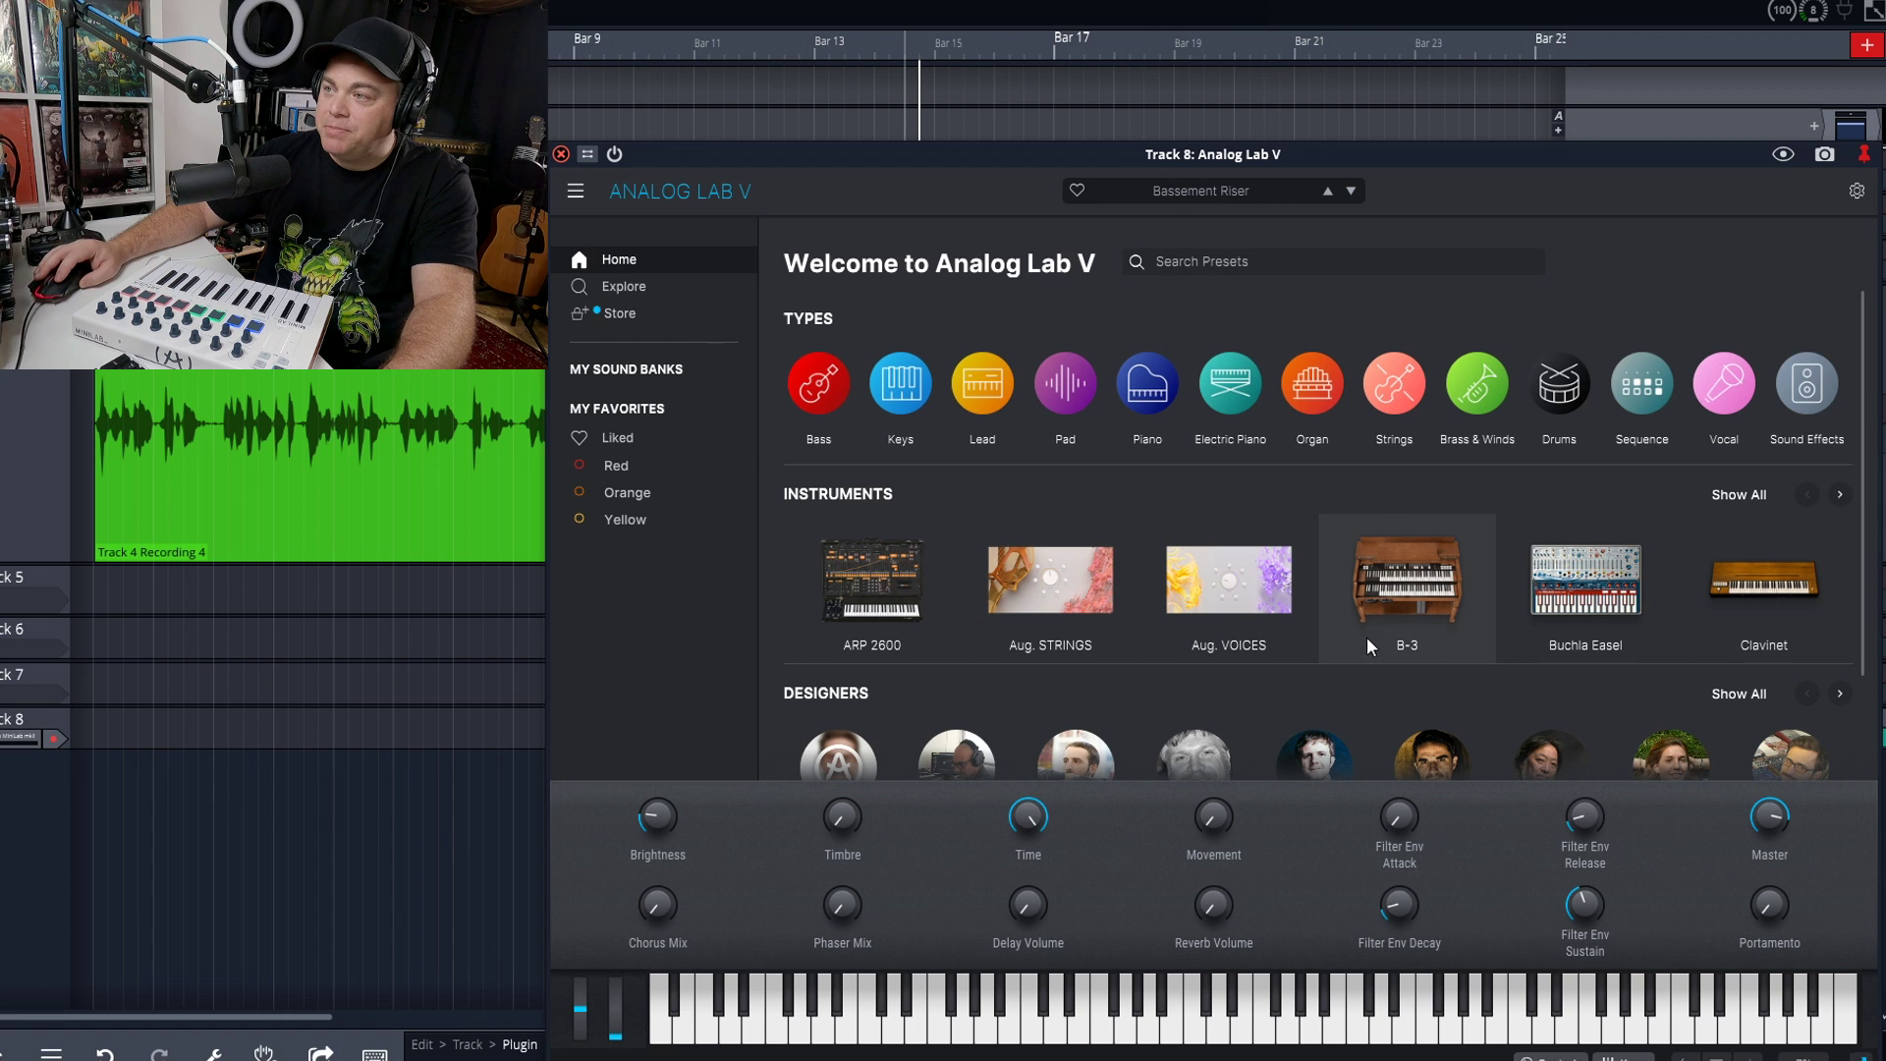
- Expand the instruments grid and list the 241 Jun-6 presets, with Venus Rising loaded
{"action": "left_click", "coordinate": [1748, 493]}
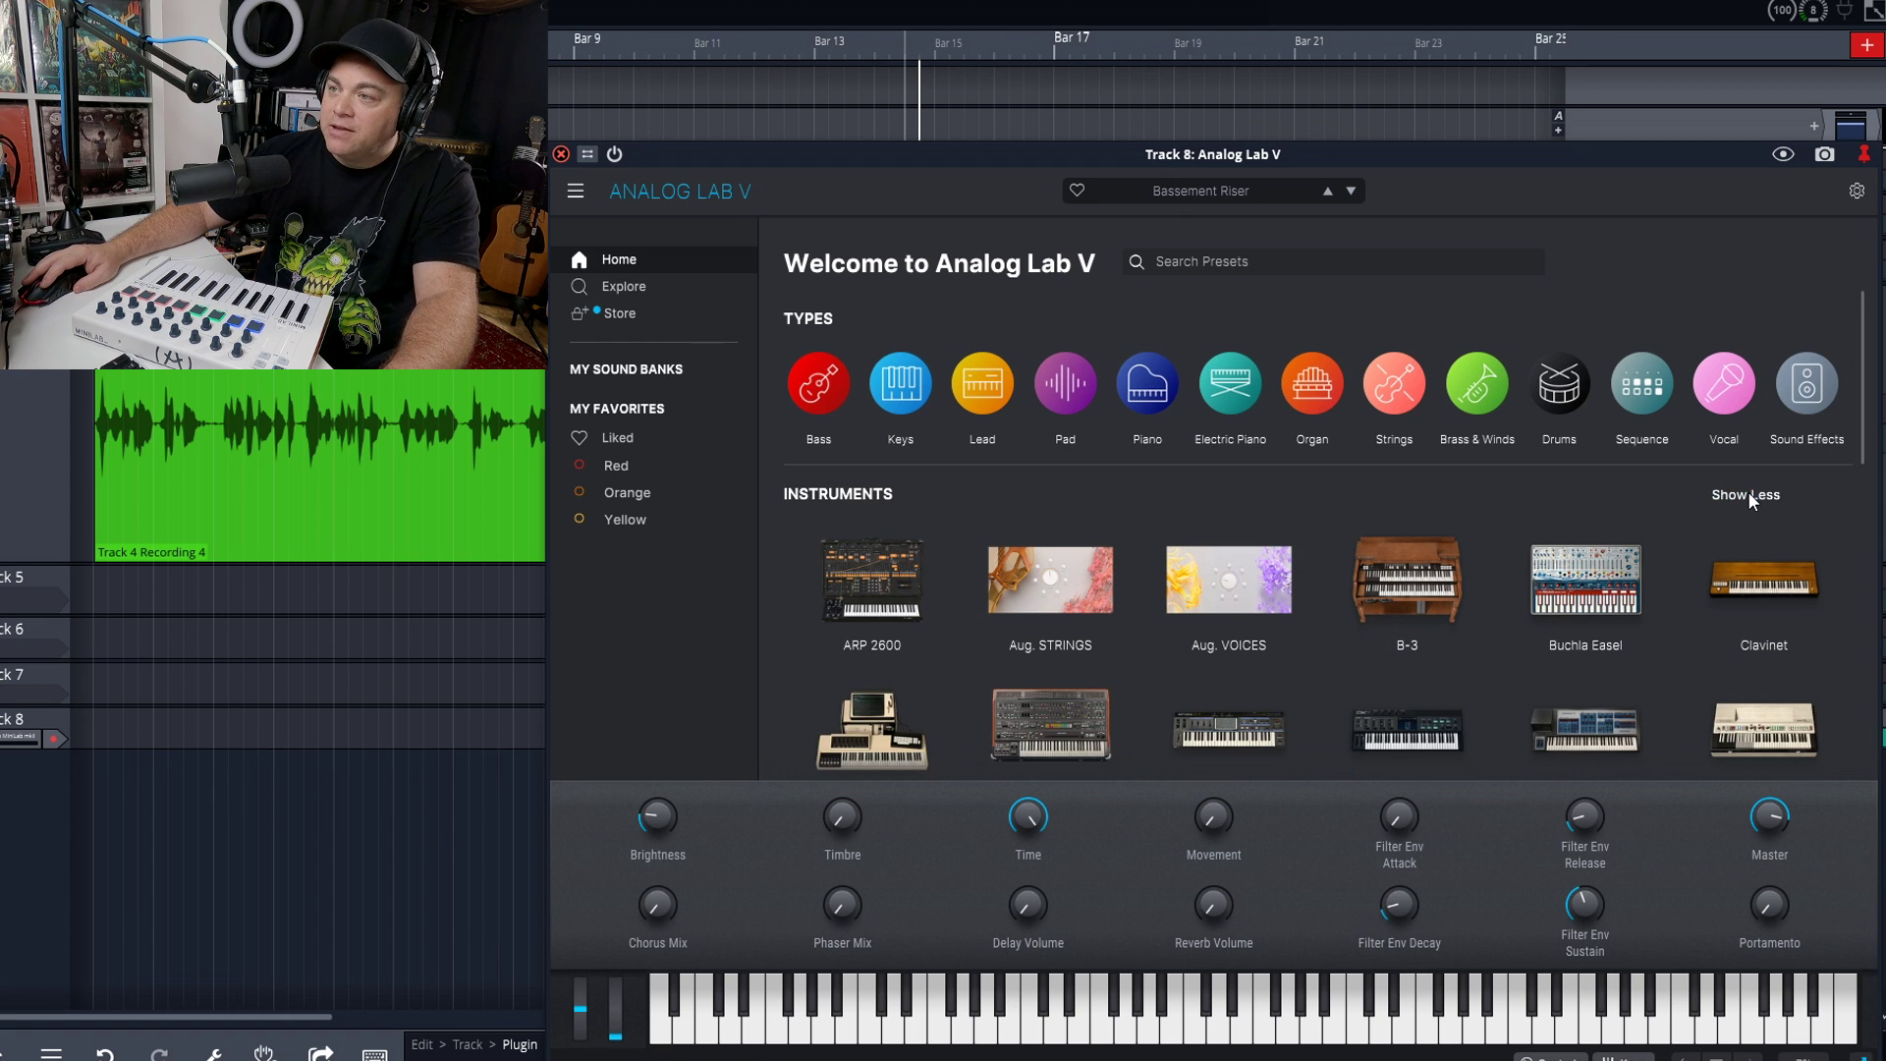
{"action": "scroll", "coordinate": [1370, 562], "scroll_direction": "down", "scroll_amount": 3}
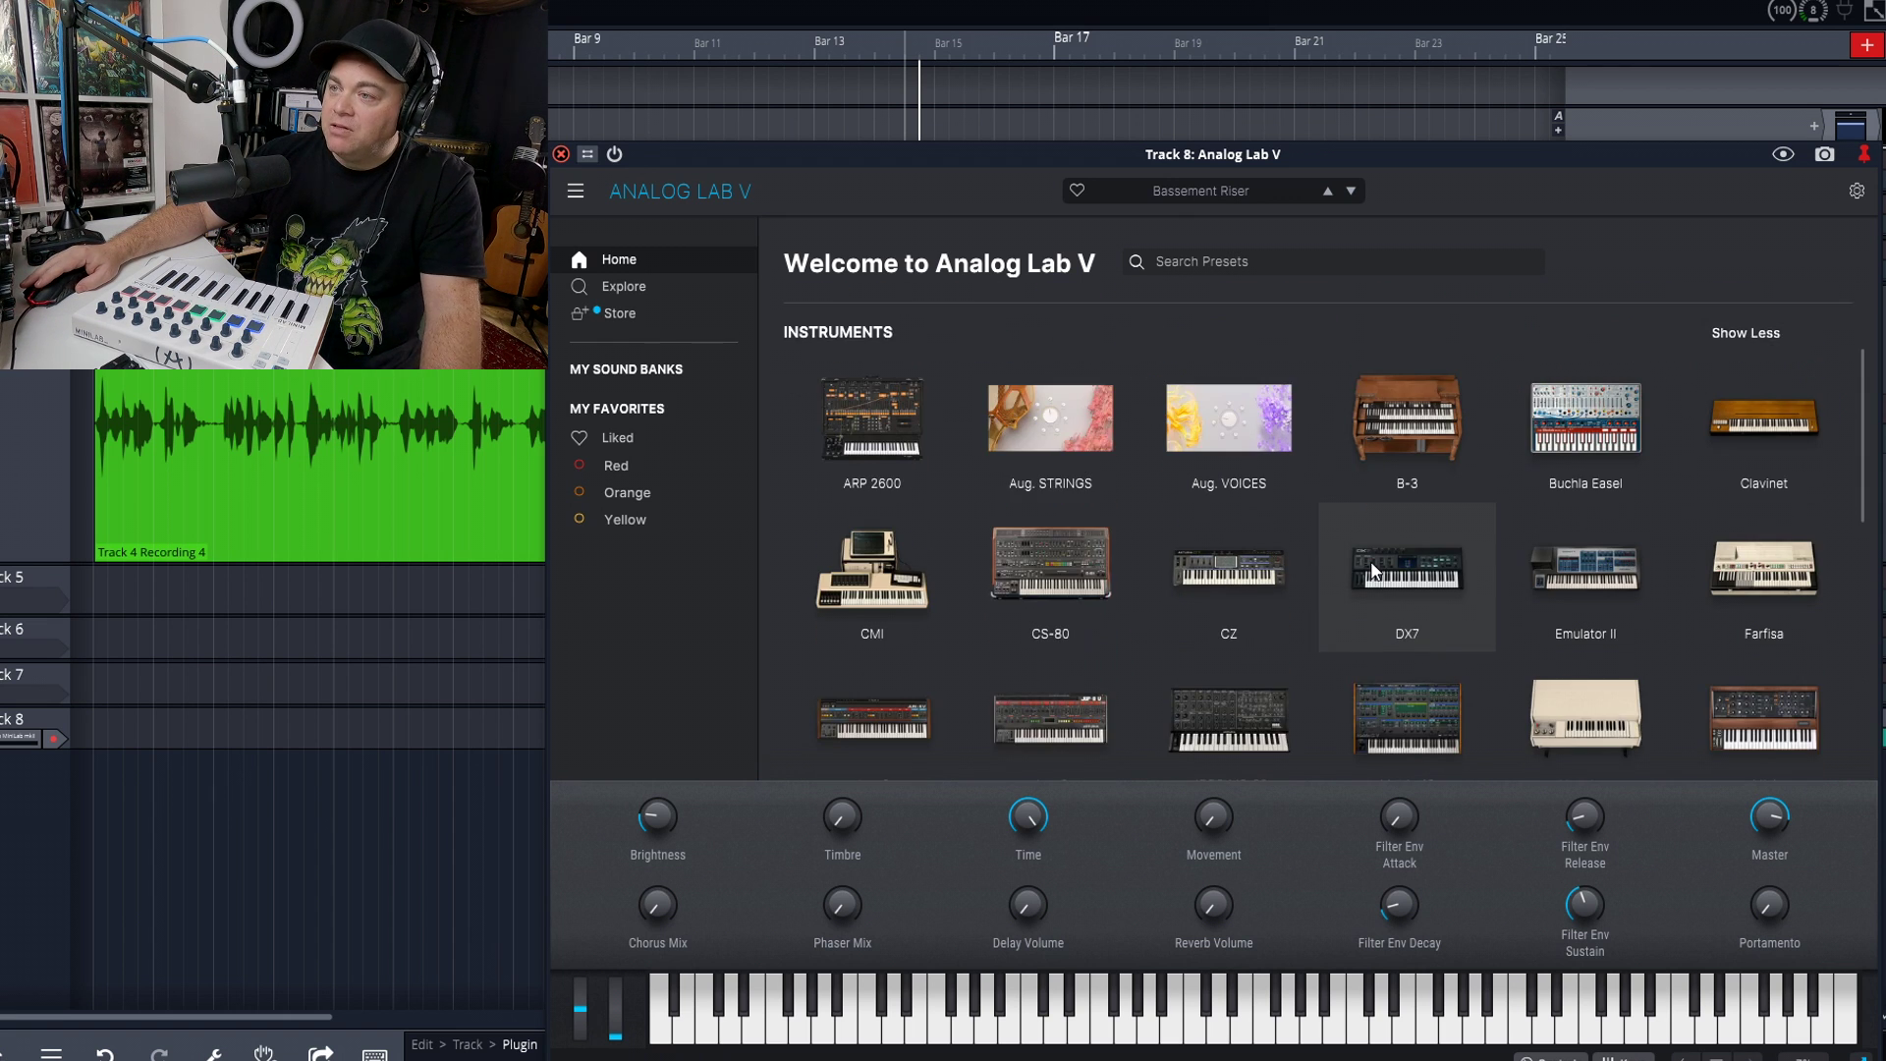
{"action": "scroll", "coordinate": [1372, 569], "scroll_direction": "down", "scroll_amount": 2}
{"action": "scroll", "coordinate": [1373, 569], "scroll_direction": "down", "scroll_amount": 1}
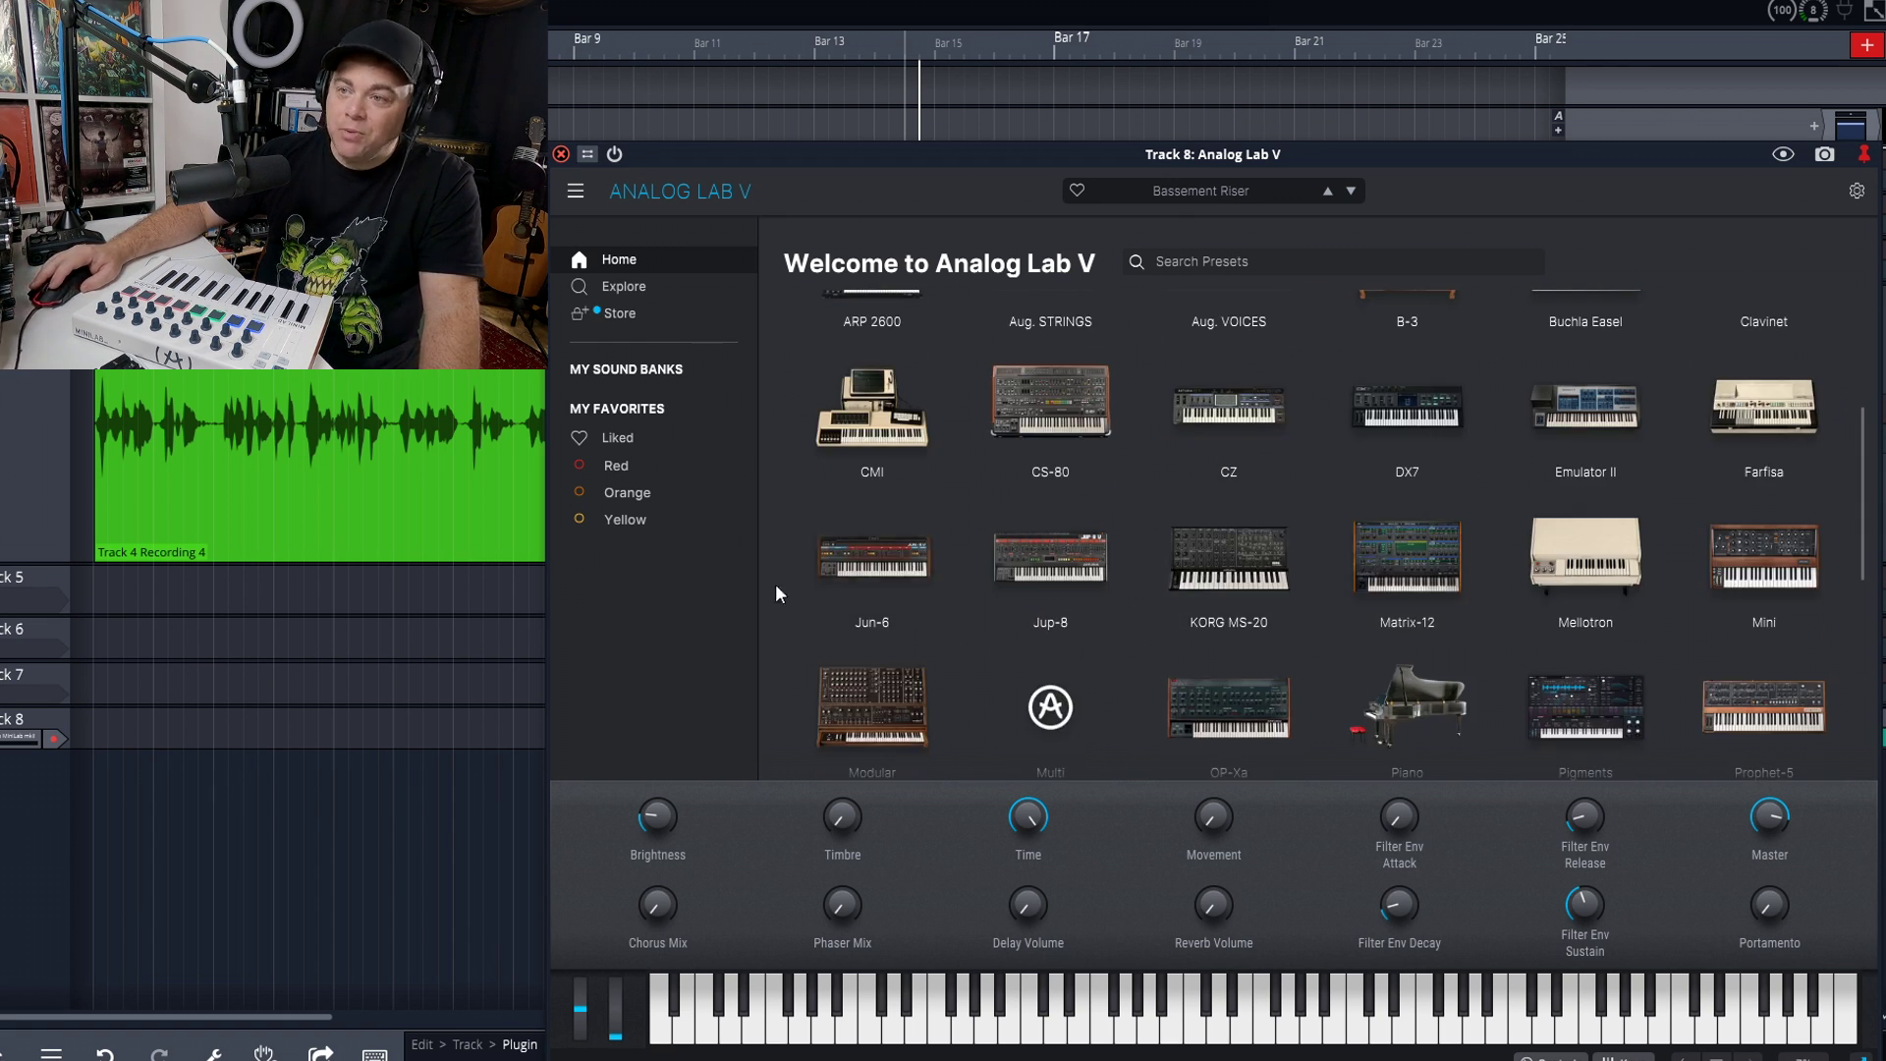
{"action": "left_click", "coordinate": [894, 556]}
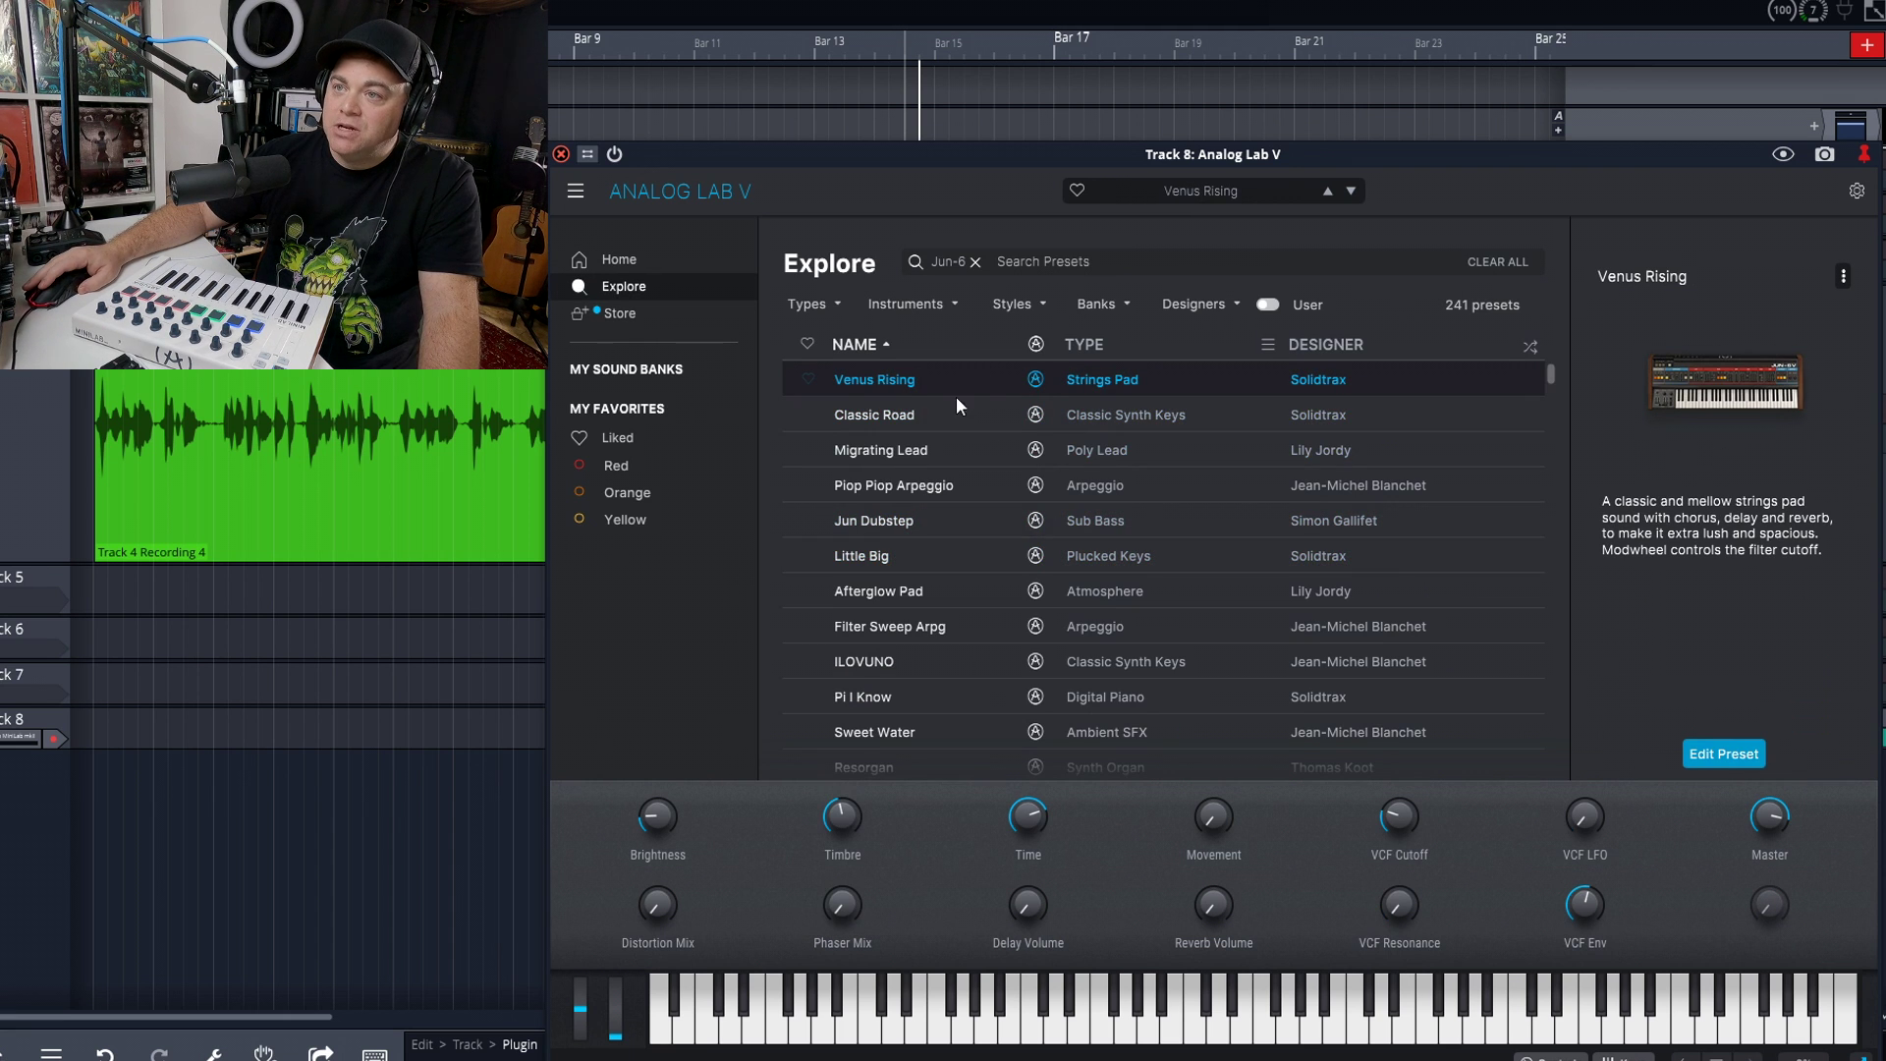
{"action": "scroll", "coordinate": [947, 489], "scroll_direction": "down", "scroll_amount": 10}
{"action": "scroll", "coordinate": [943, 521], "scroll_direction": "down", "scroll_amount": 2}
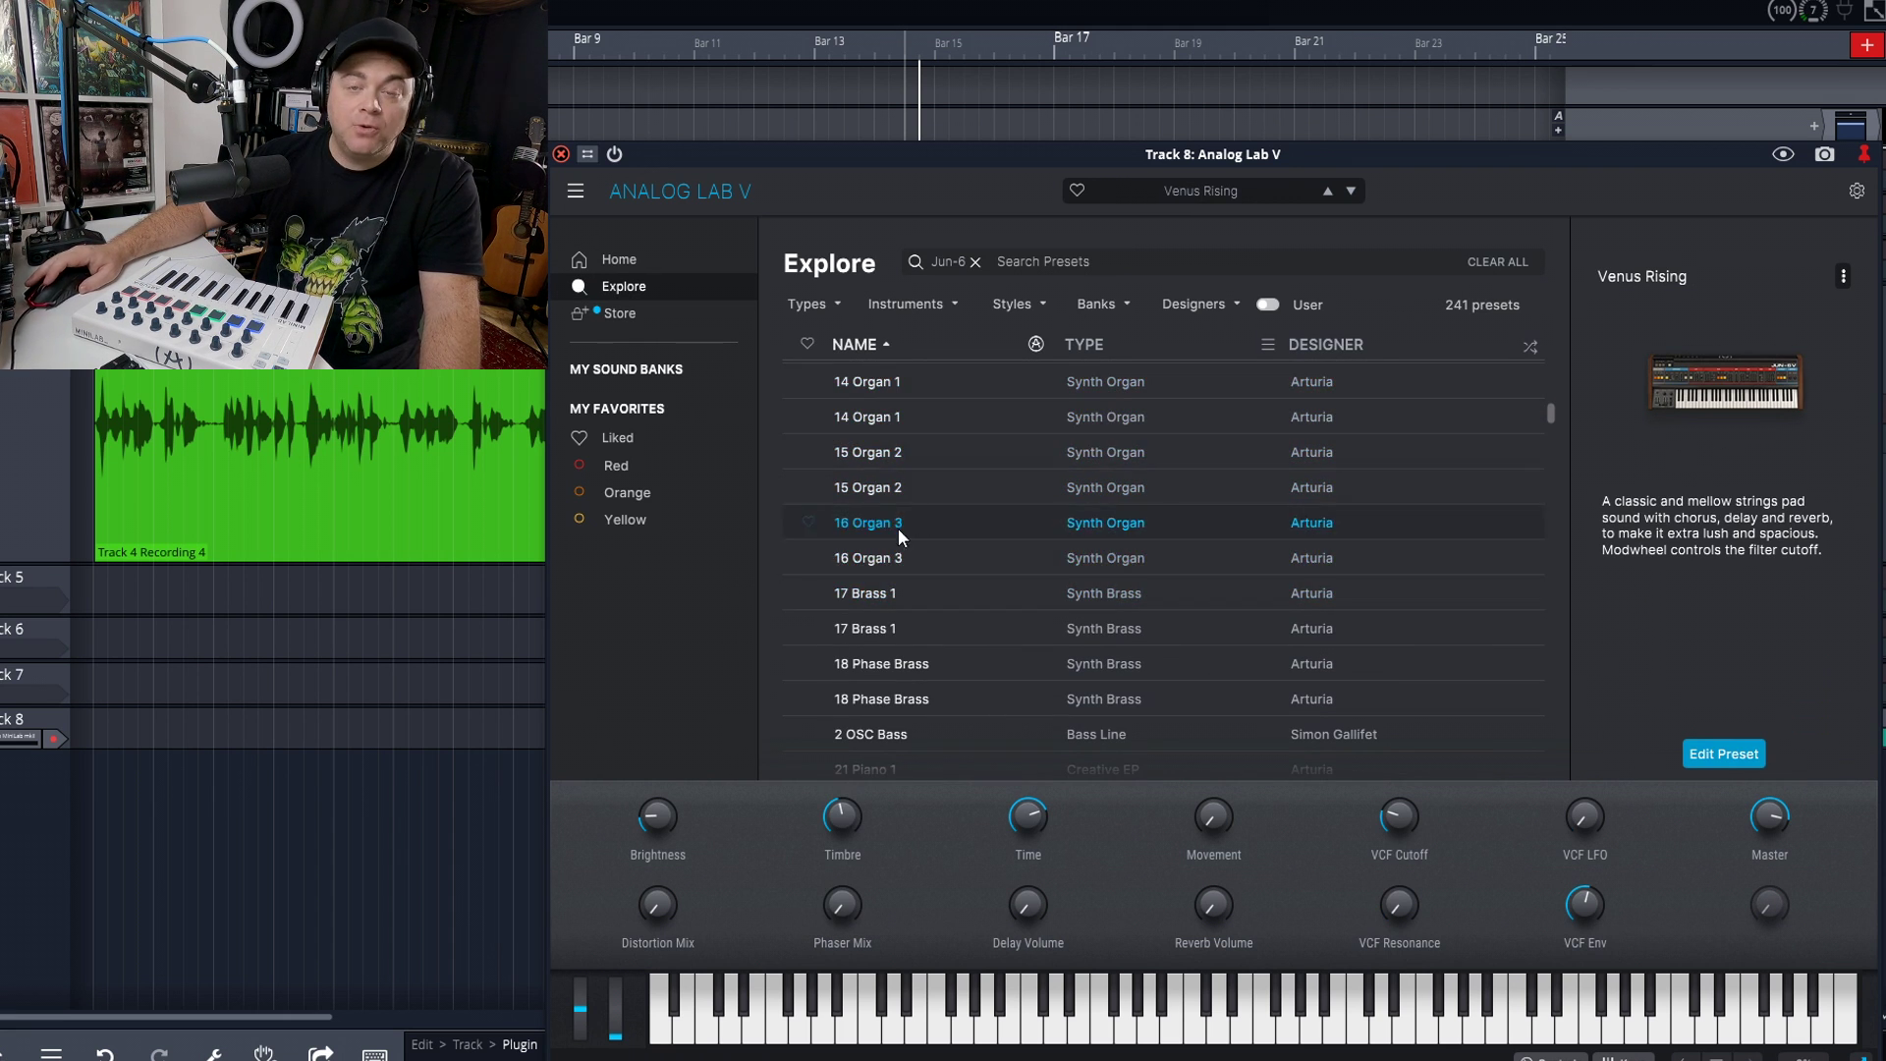
{"action": "scroll", "coordinate": [940, 521], "scroll_direction": "up", "scroll_amount": 8}
{"action": "scroll", "coordinate": [943, 518], "scroll_direction": "up", "scroll_amount": 3}
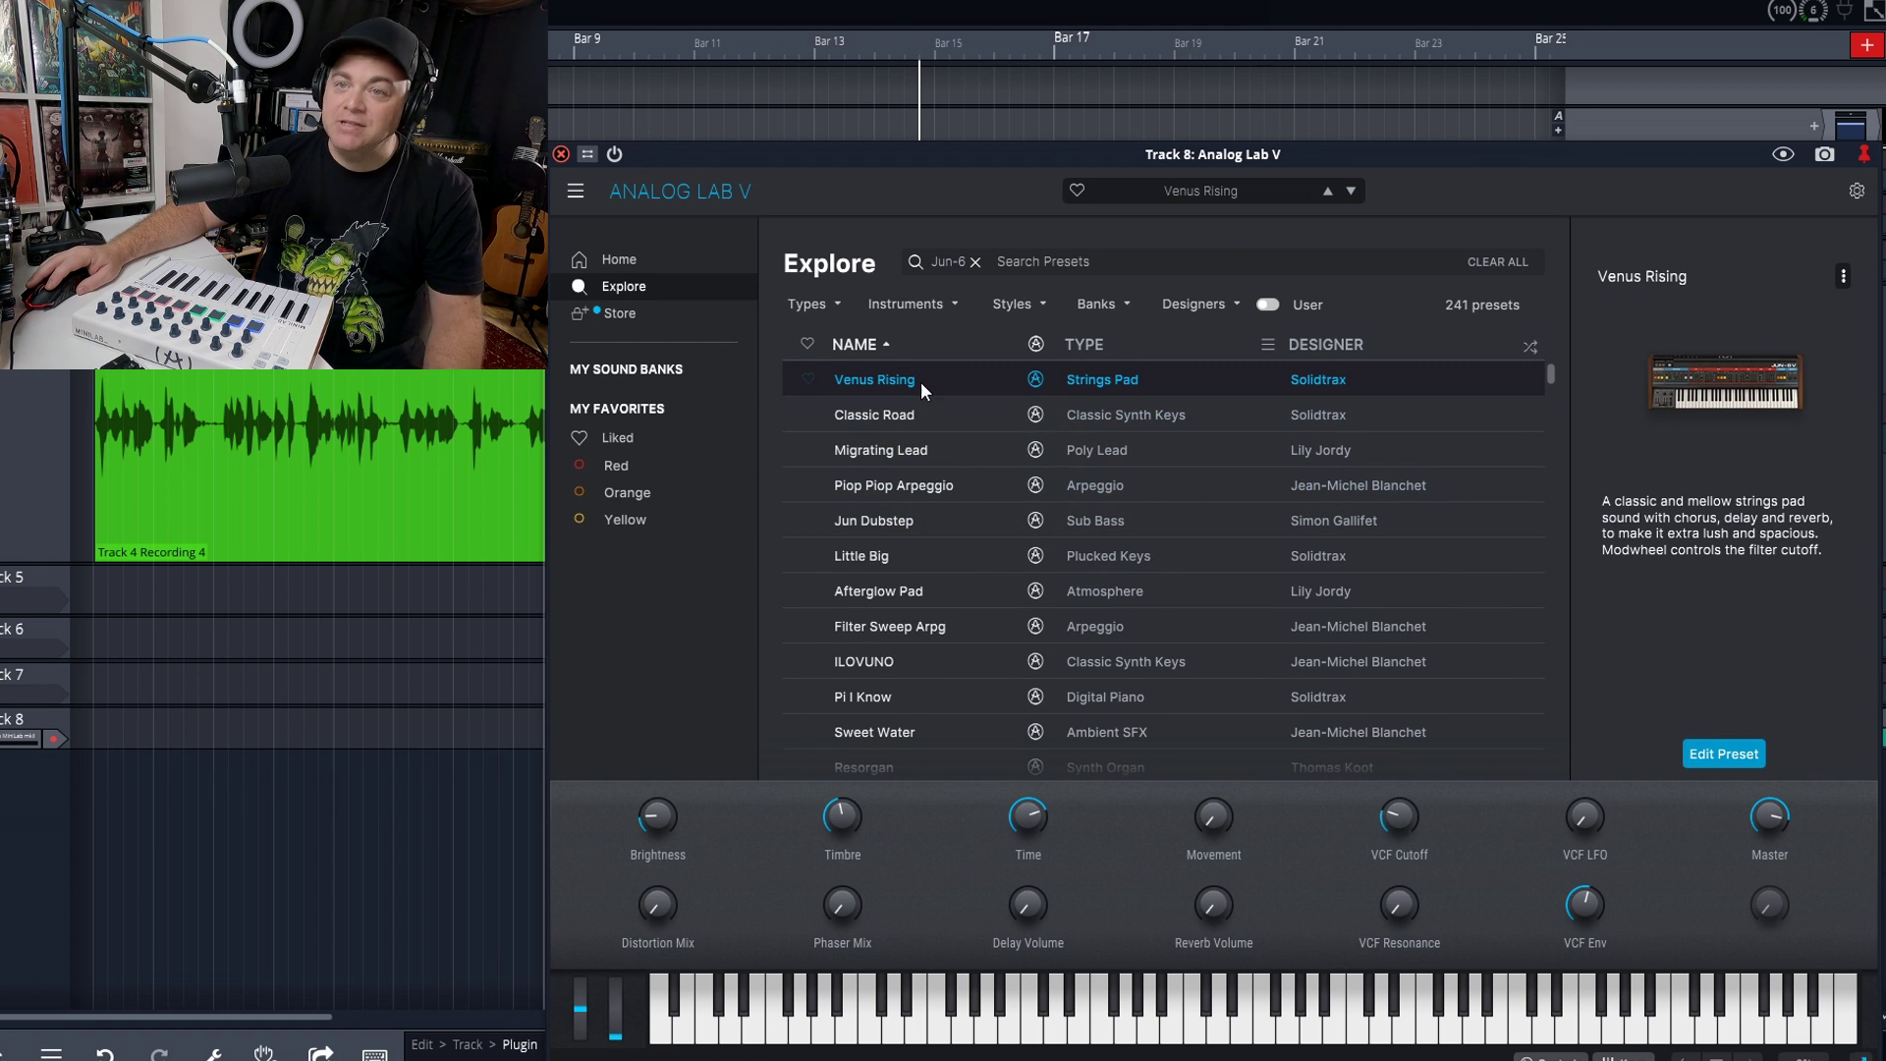
- Filter Jun-6 presets to Lead, audition Migrating Lead, and load 65 Funk
{"action": "left_click", "coordinate": [835, 307]}
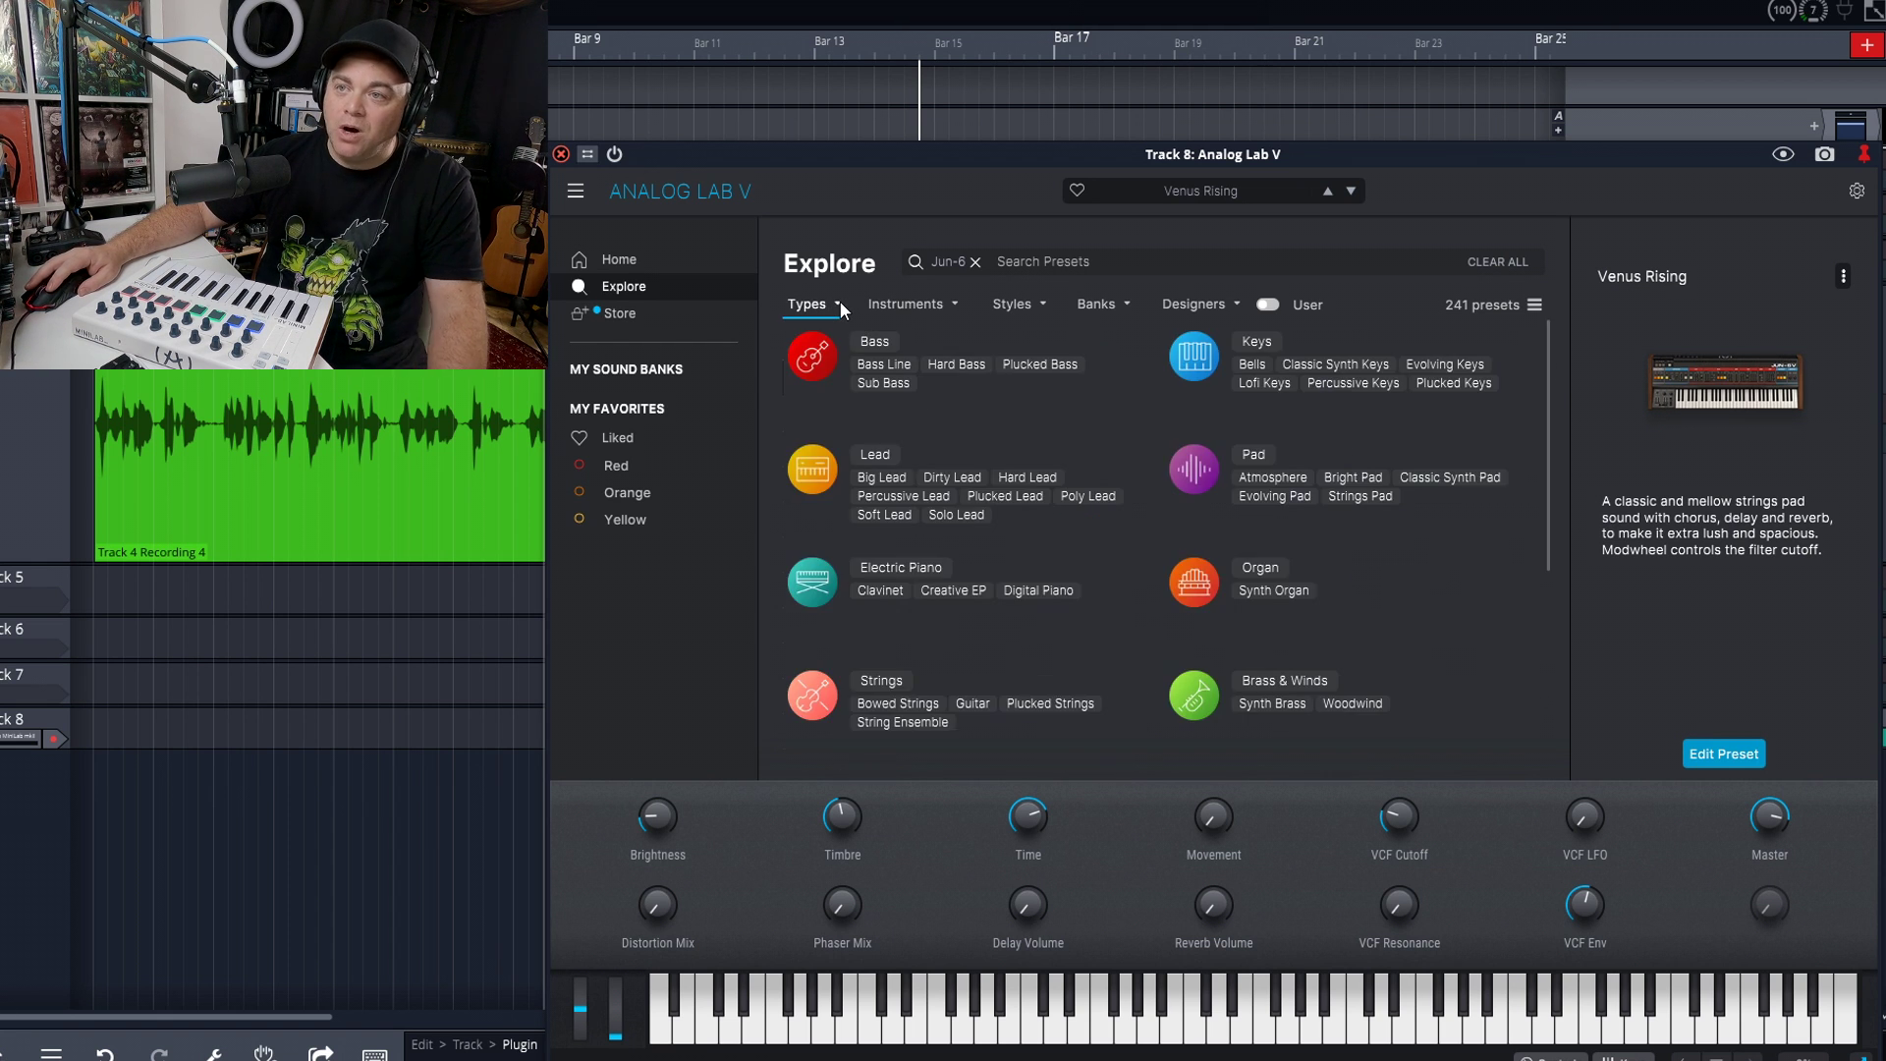
{"action": "left_click", "coordinate": [892, 453]}
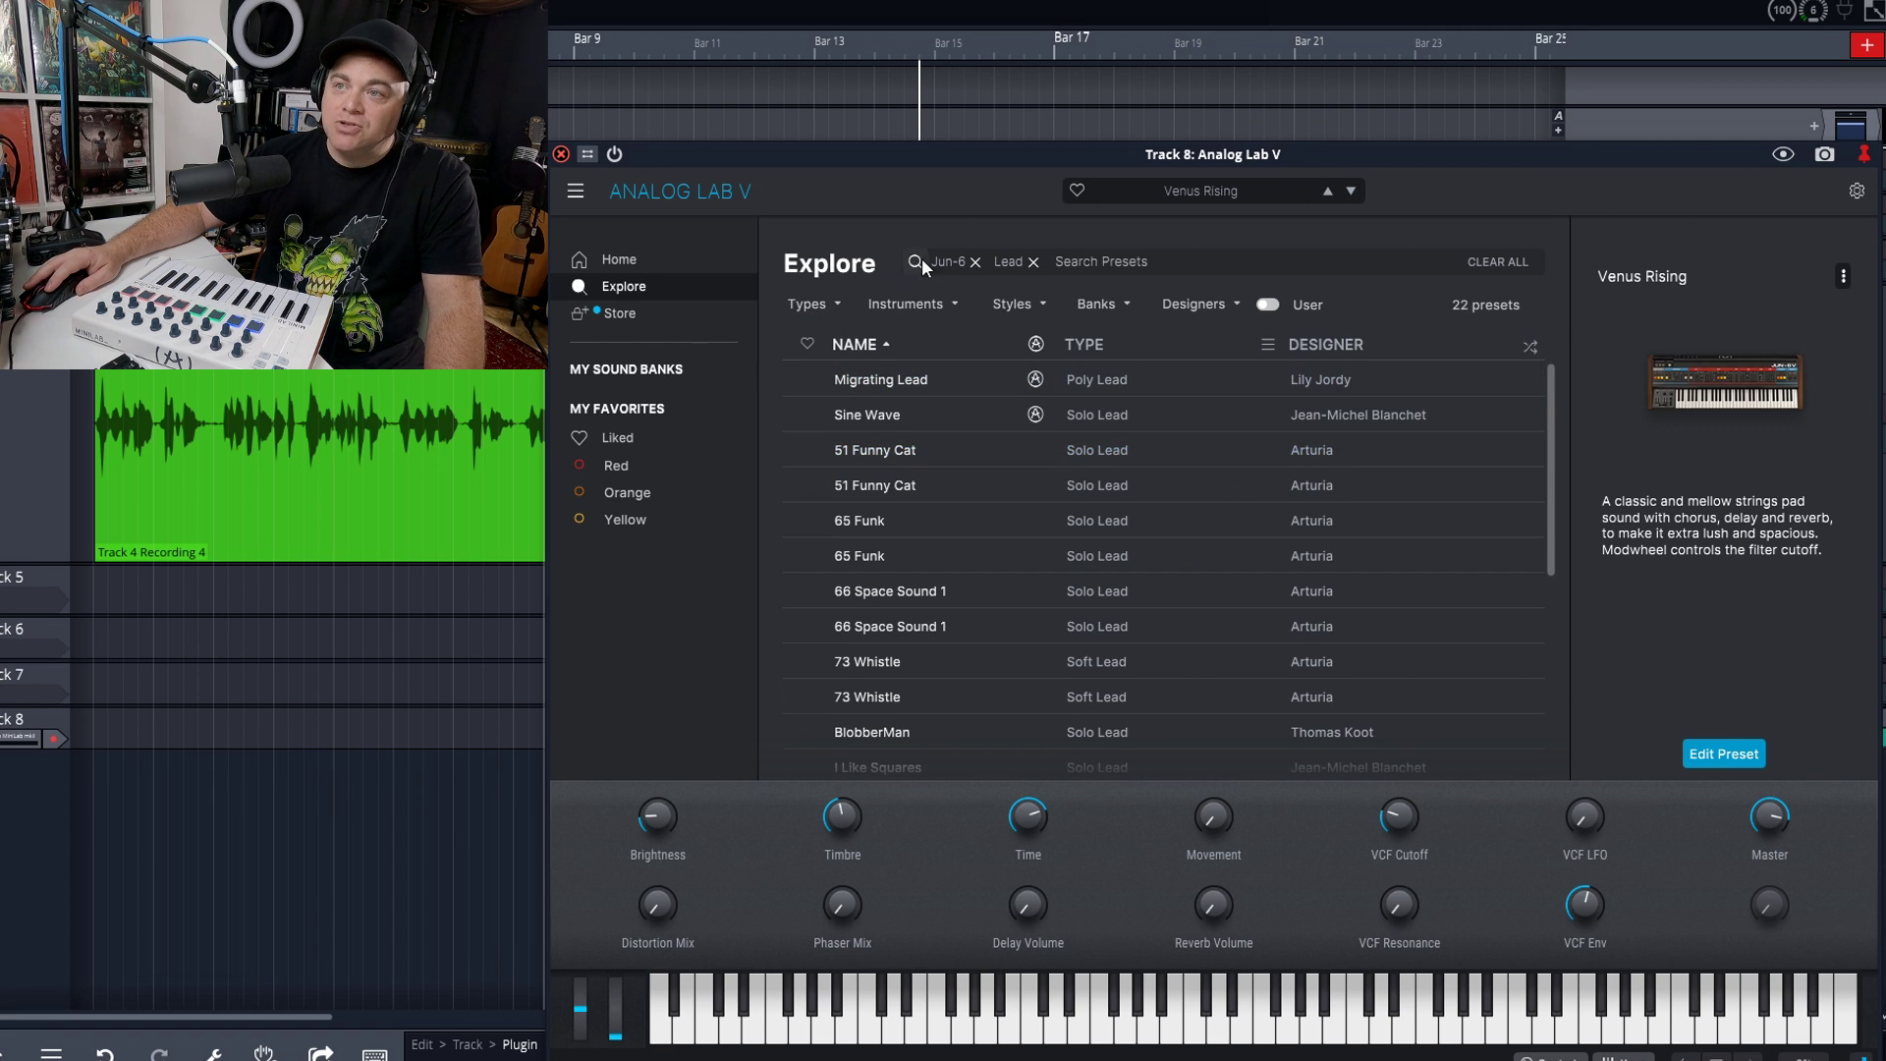
{"action": "left_click", "coordinate": [890, 381]}
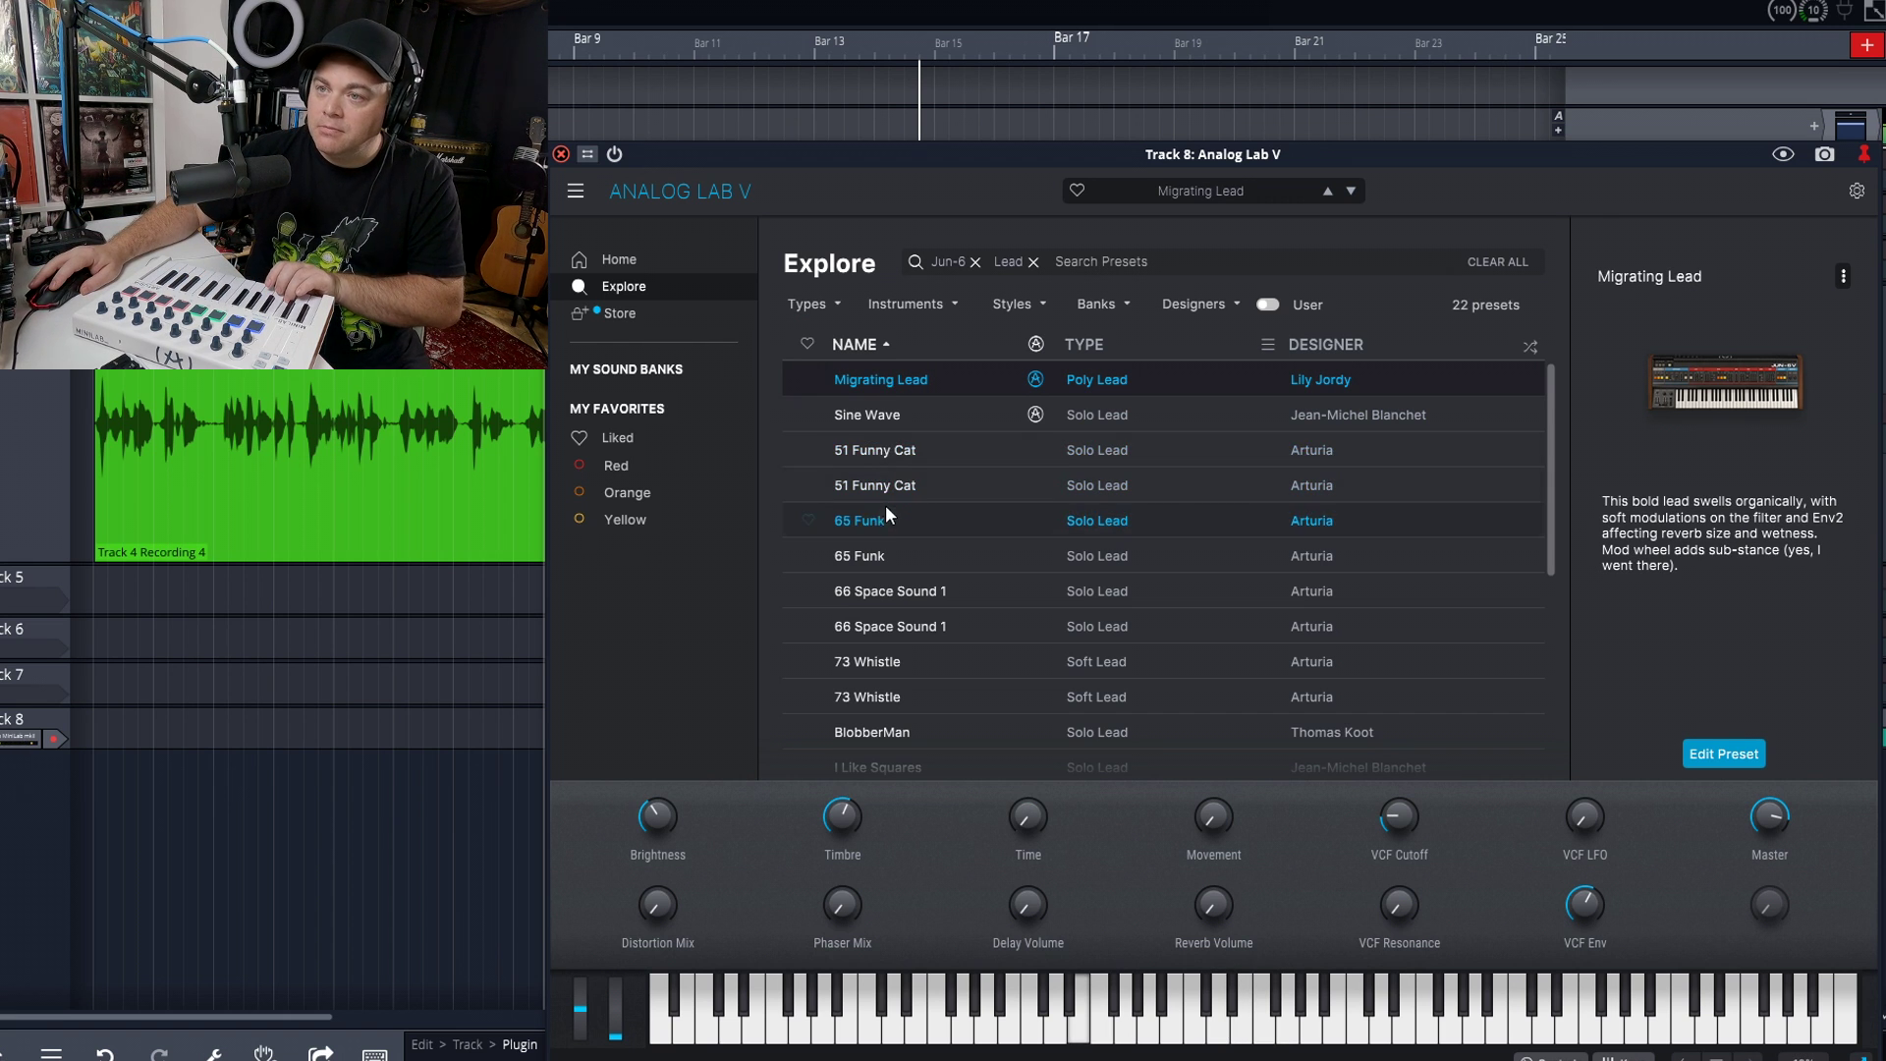
{"action": "left_click", "coordinate": [882, 557]}
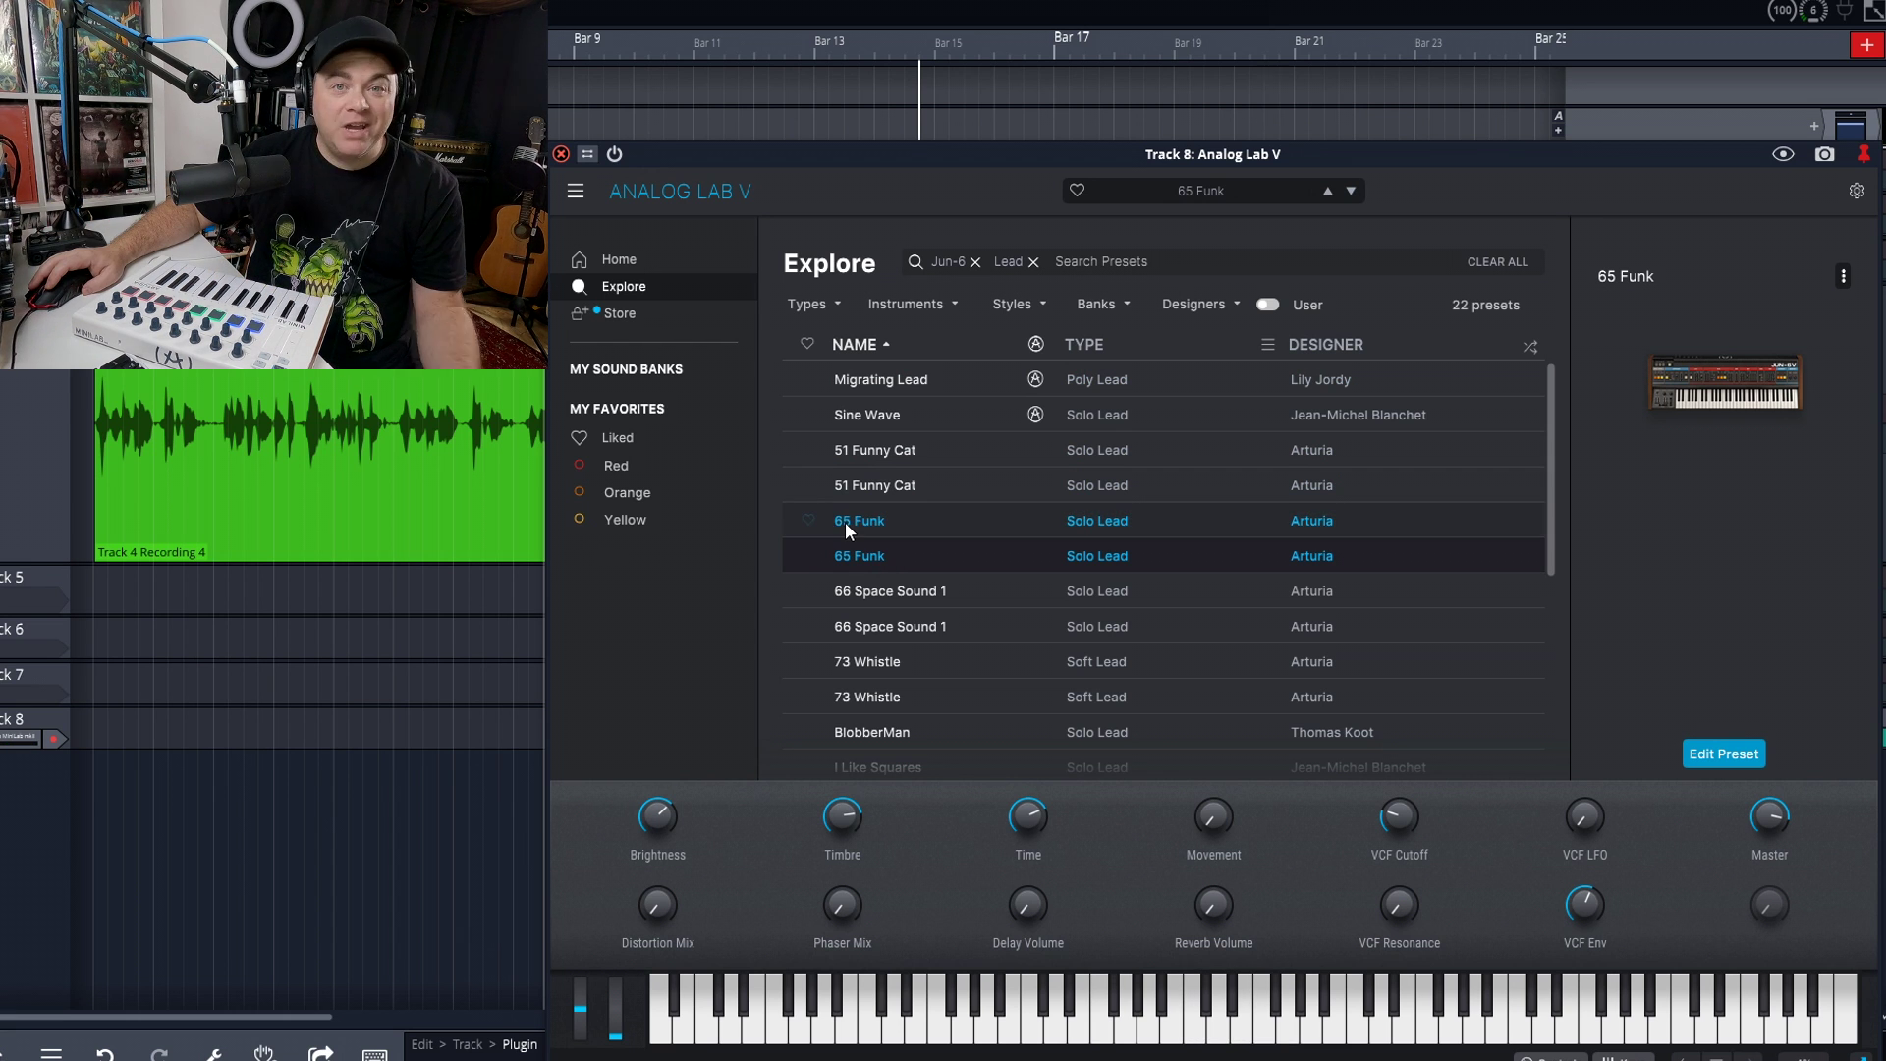
- Remove the Lead and Jun-6 filters so all 9222 presets are listed
{"action": "scroll", "coordinate": [1312, 538], "scroll_direction": "down", "scroll_amount": 3}
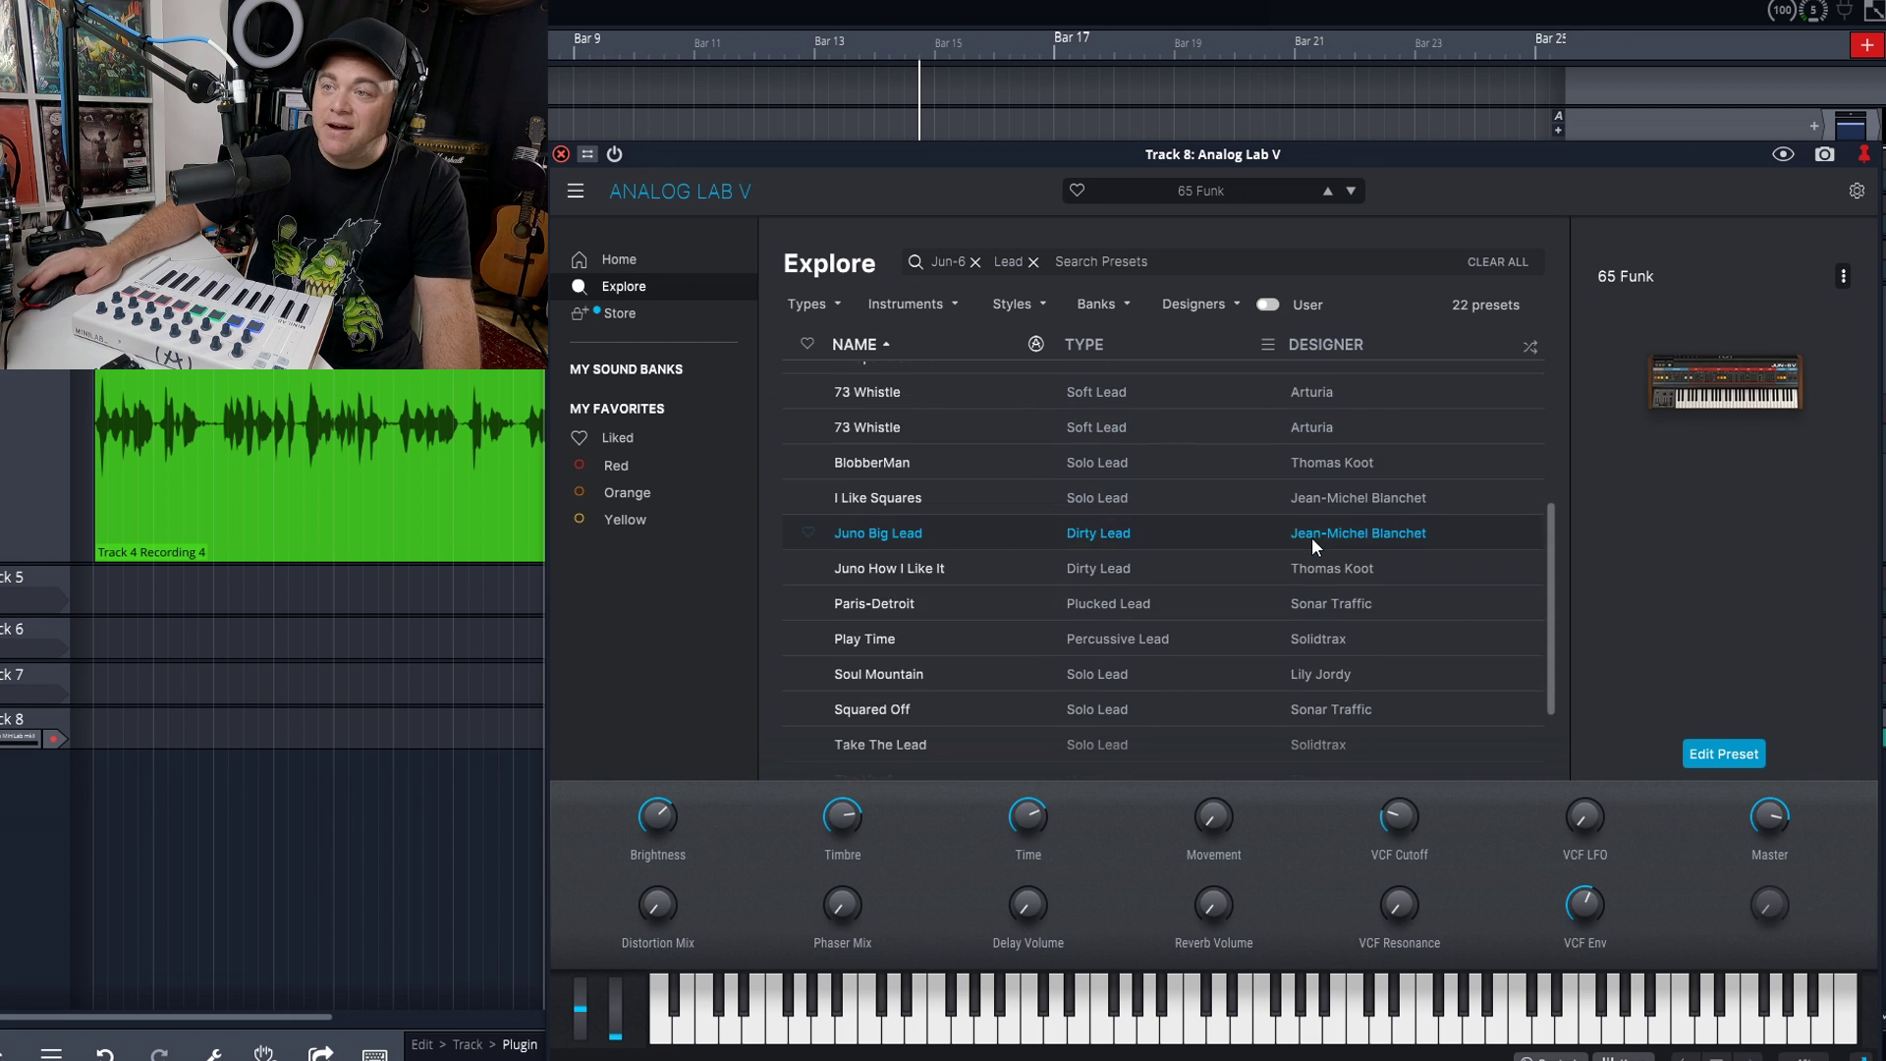
{"action": "scroll", "coordinate": [1312, 536], "scroll_direction": "up", "scroll_amount": 3}
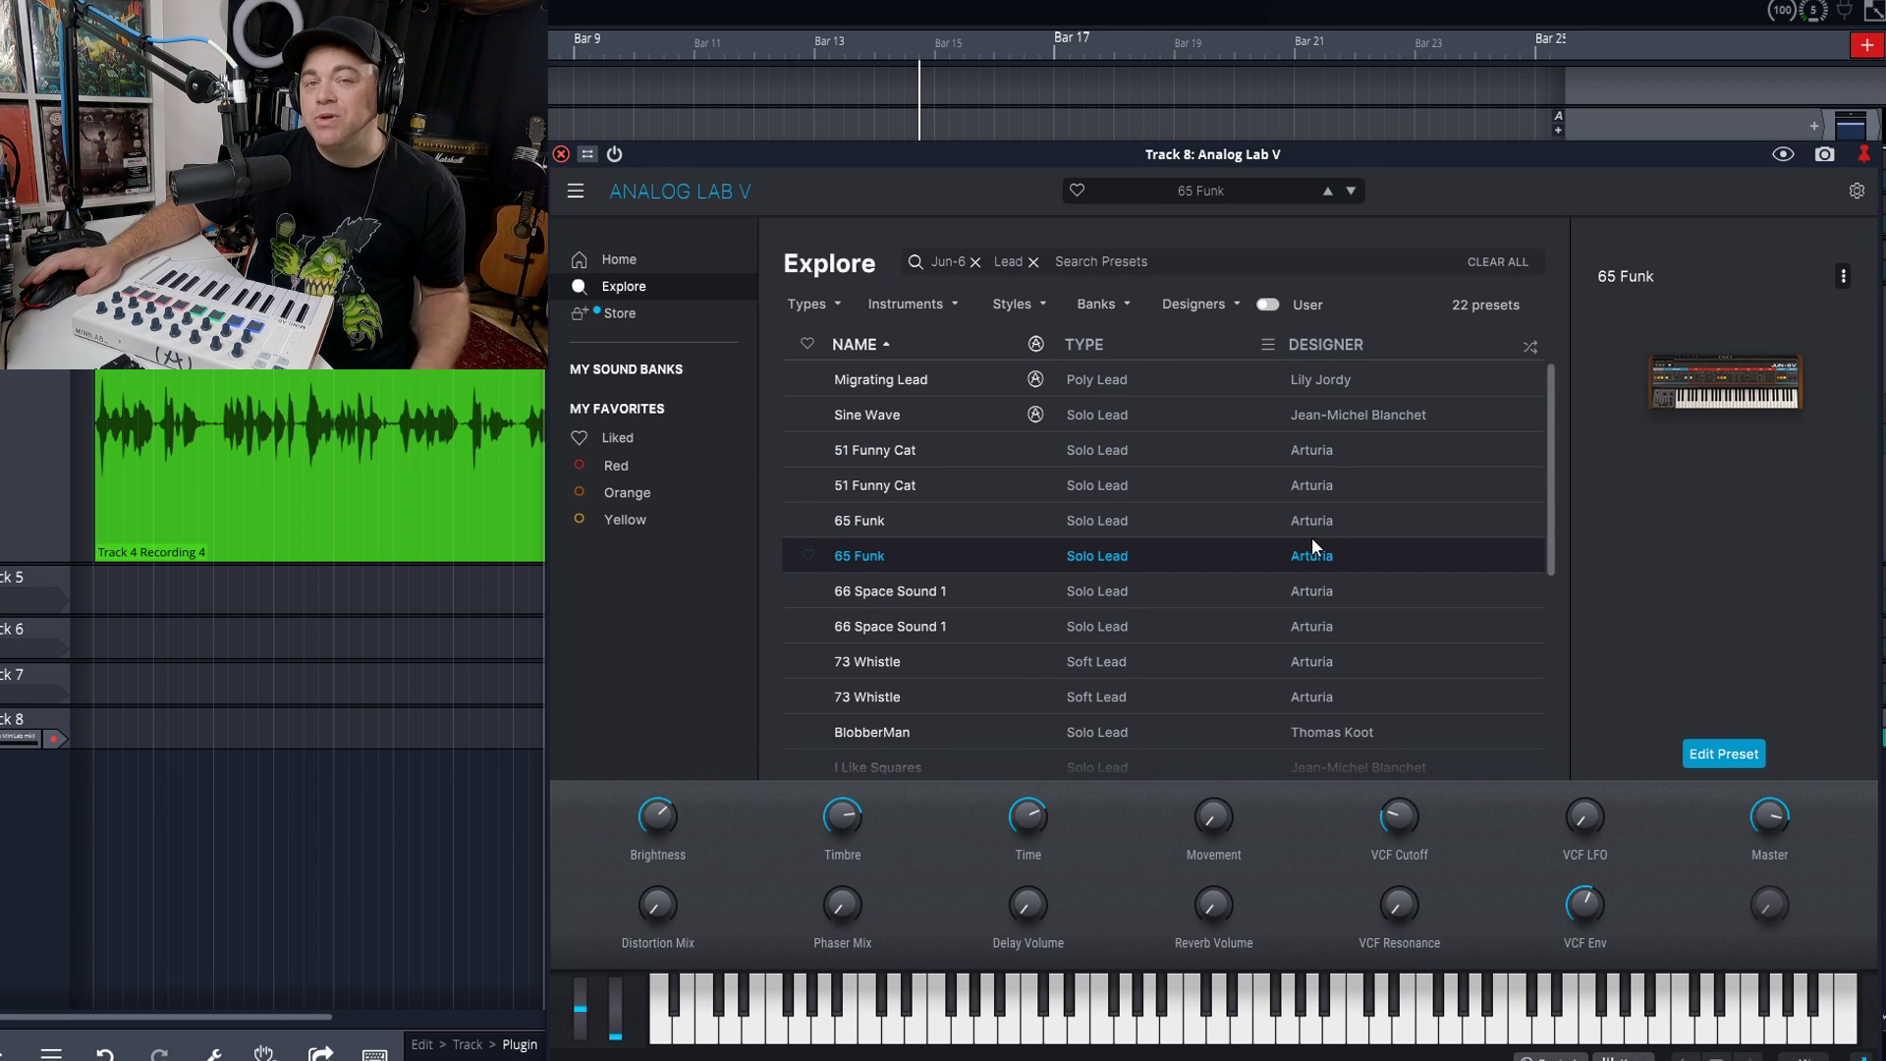
{"action": "left_click", "coordinate": [1030, 261]}
{"action": "left_click", "coordinate": [974, 262]}
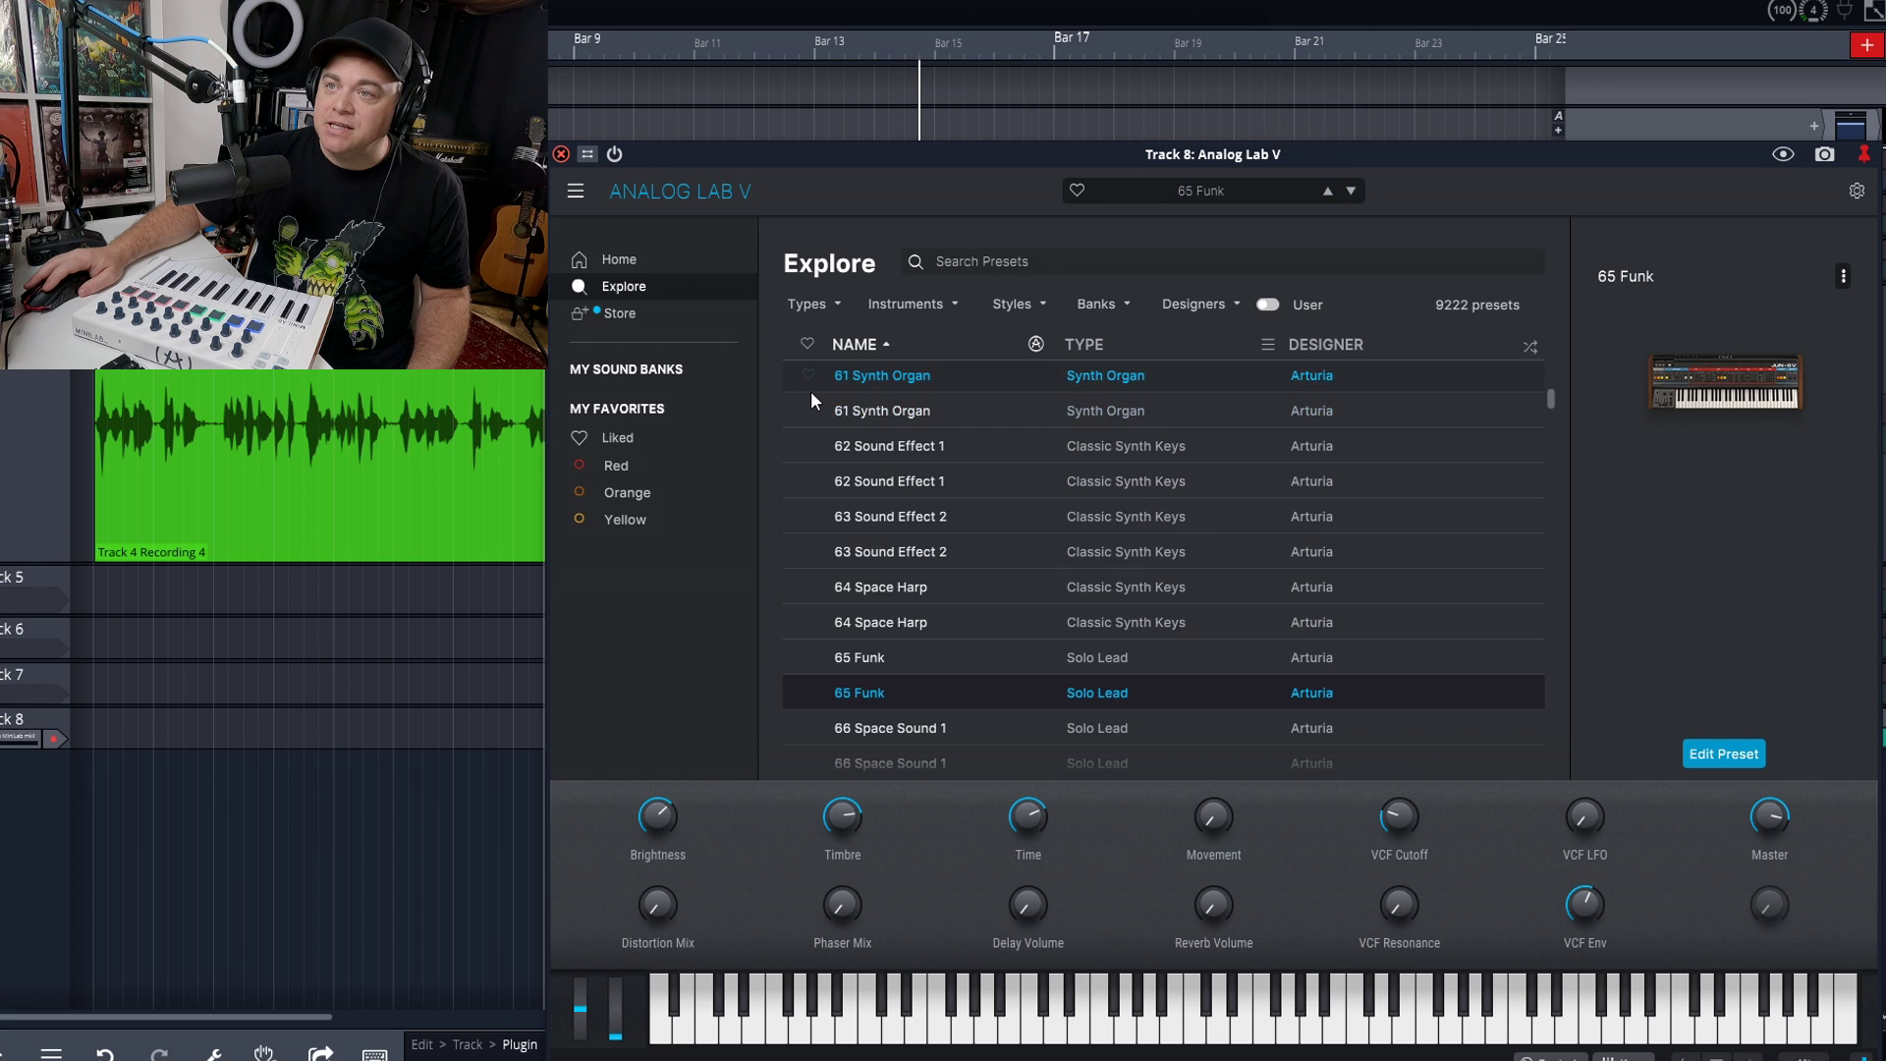
- From Home, open the Prophet-5 preset list
{"action": "left_click", "coordinate": [629, 263]}
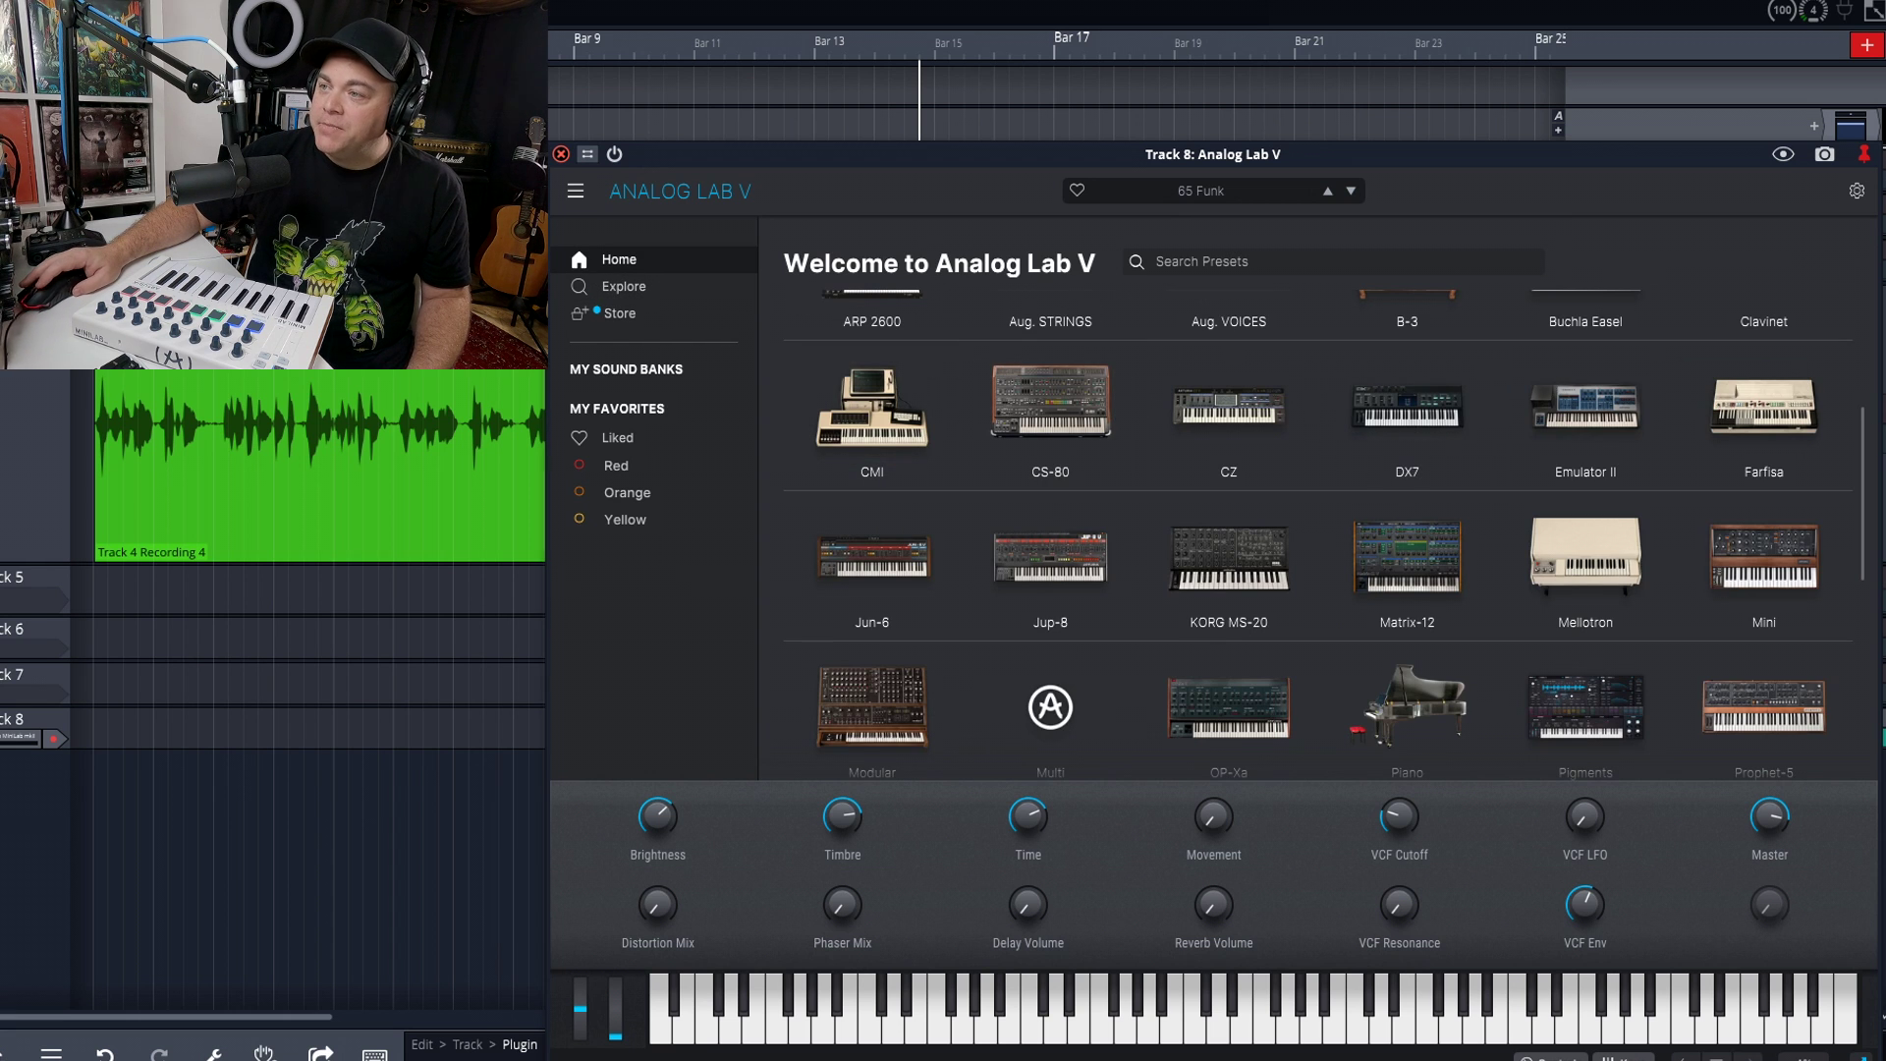
{"action": "scroll", "coordinate": [1576, 511], "scroll_direction": "down", "scroll_amount": 1}
{"action": "scroll", "coordinate": [1523, 503], "scroll_direction": "down", "scroll_amount": 3}
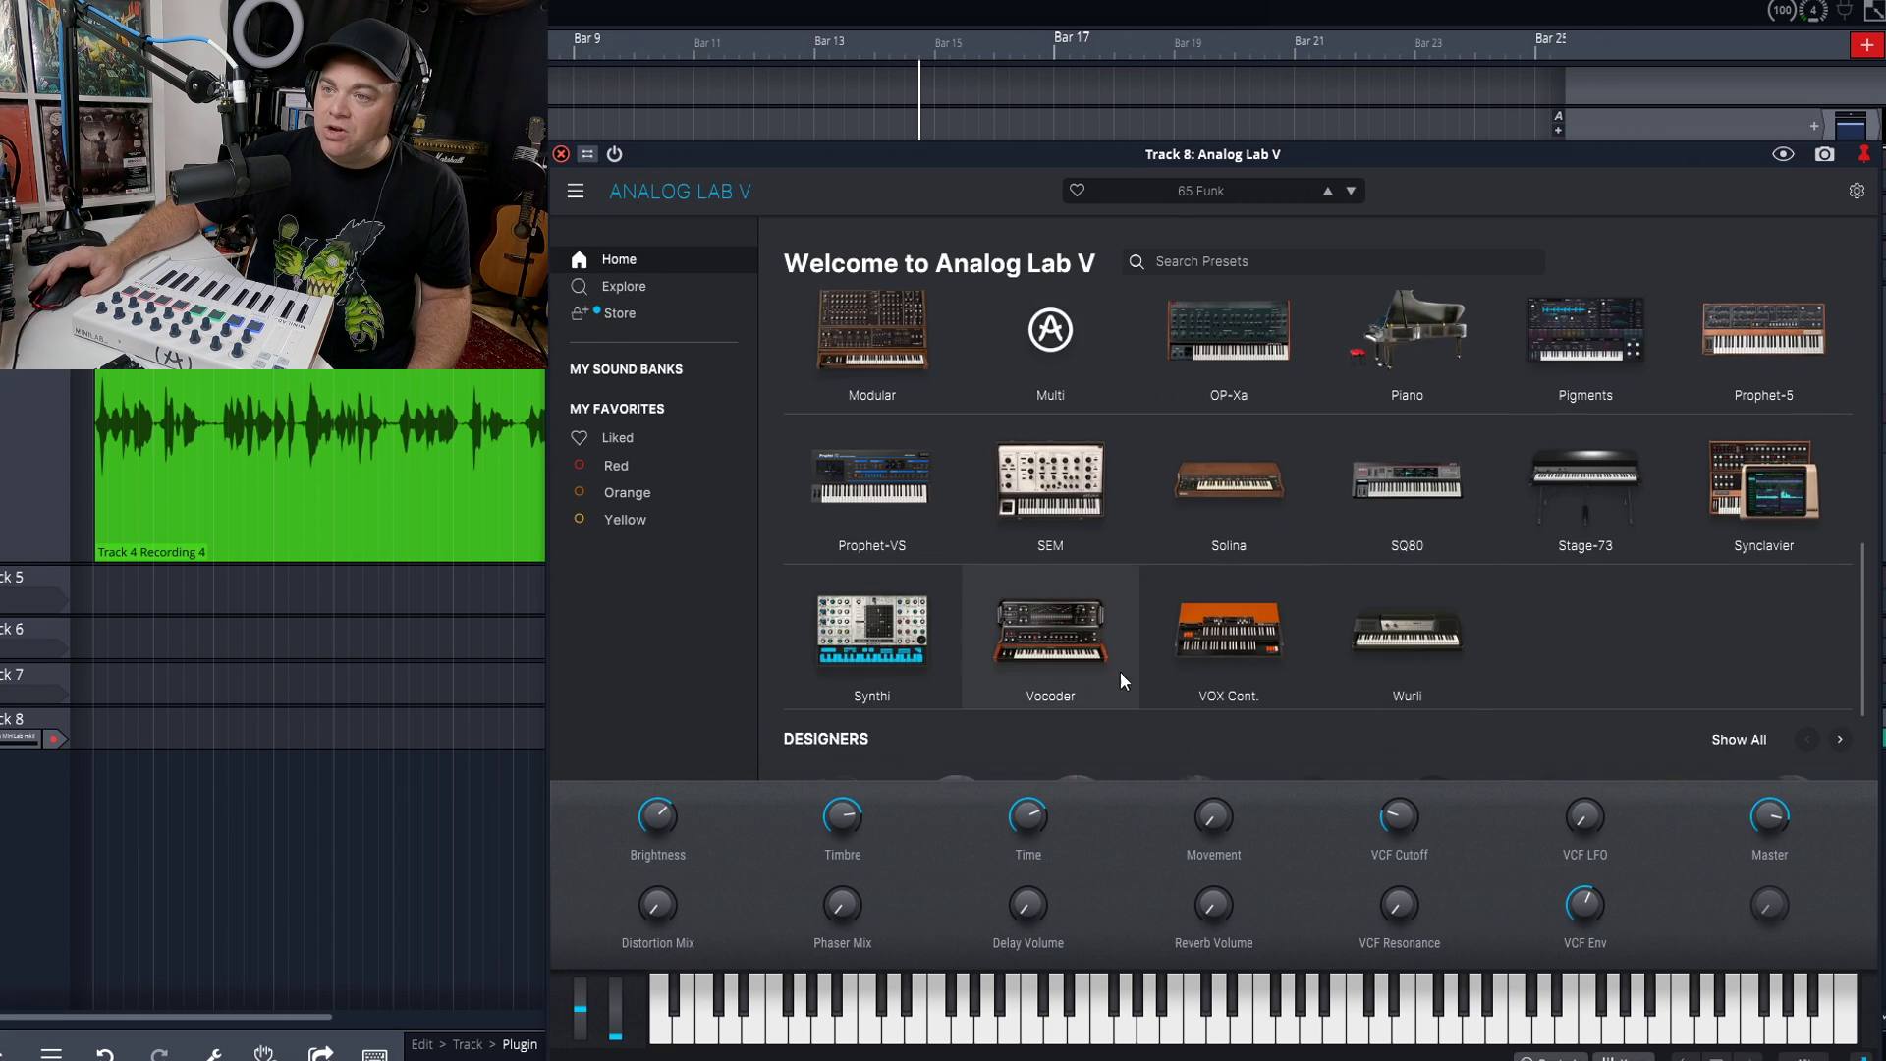
{"action": "scroll", "coordinate": [1081, 656], "scroll_direction": "up", "scroll_amount": 2}
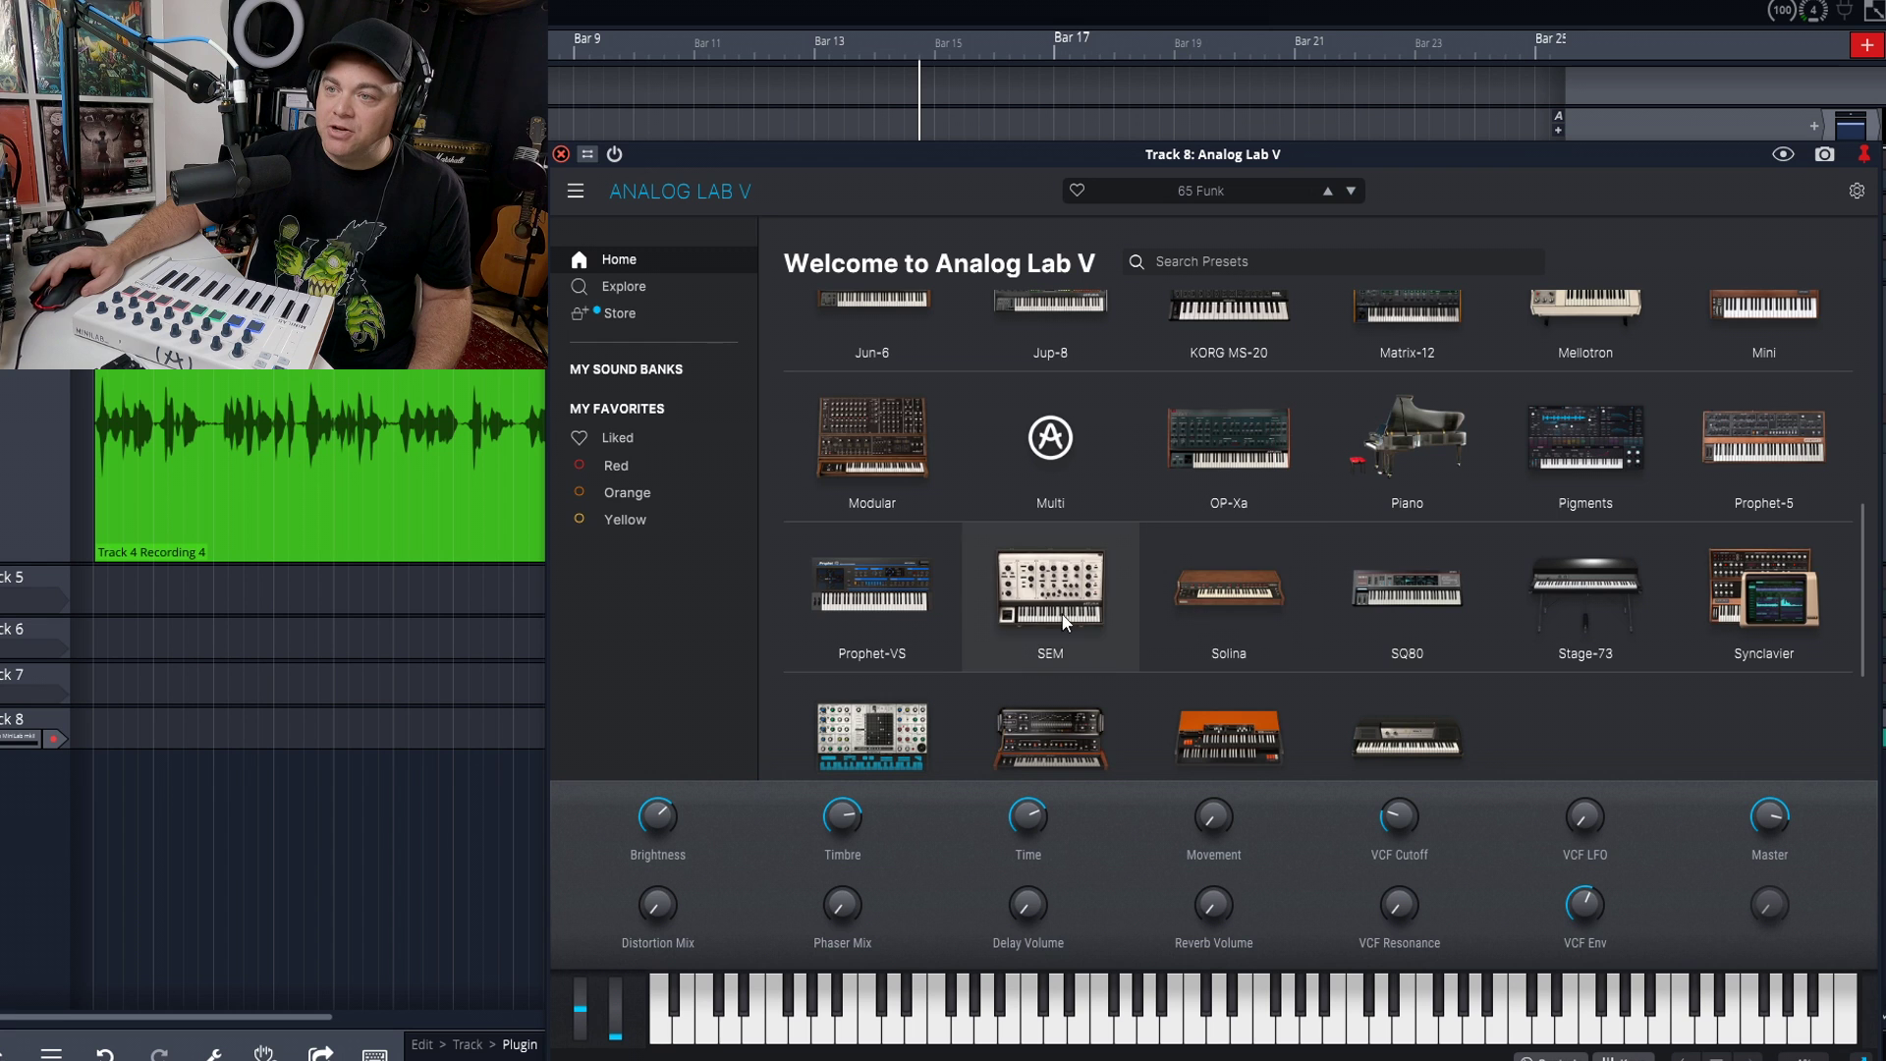
{"action": "scroll", "coordinate": [1215, 580], "scroll_direction": "up", "scroll_amount": 1}
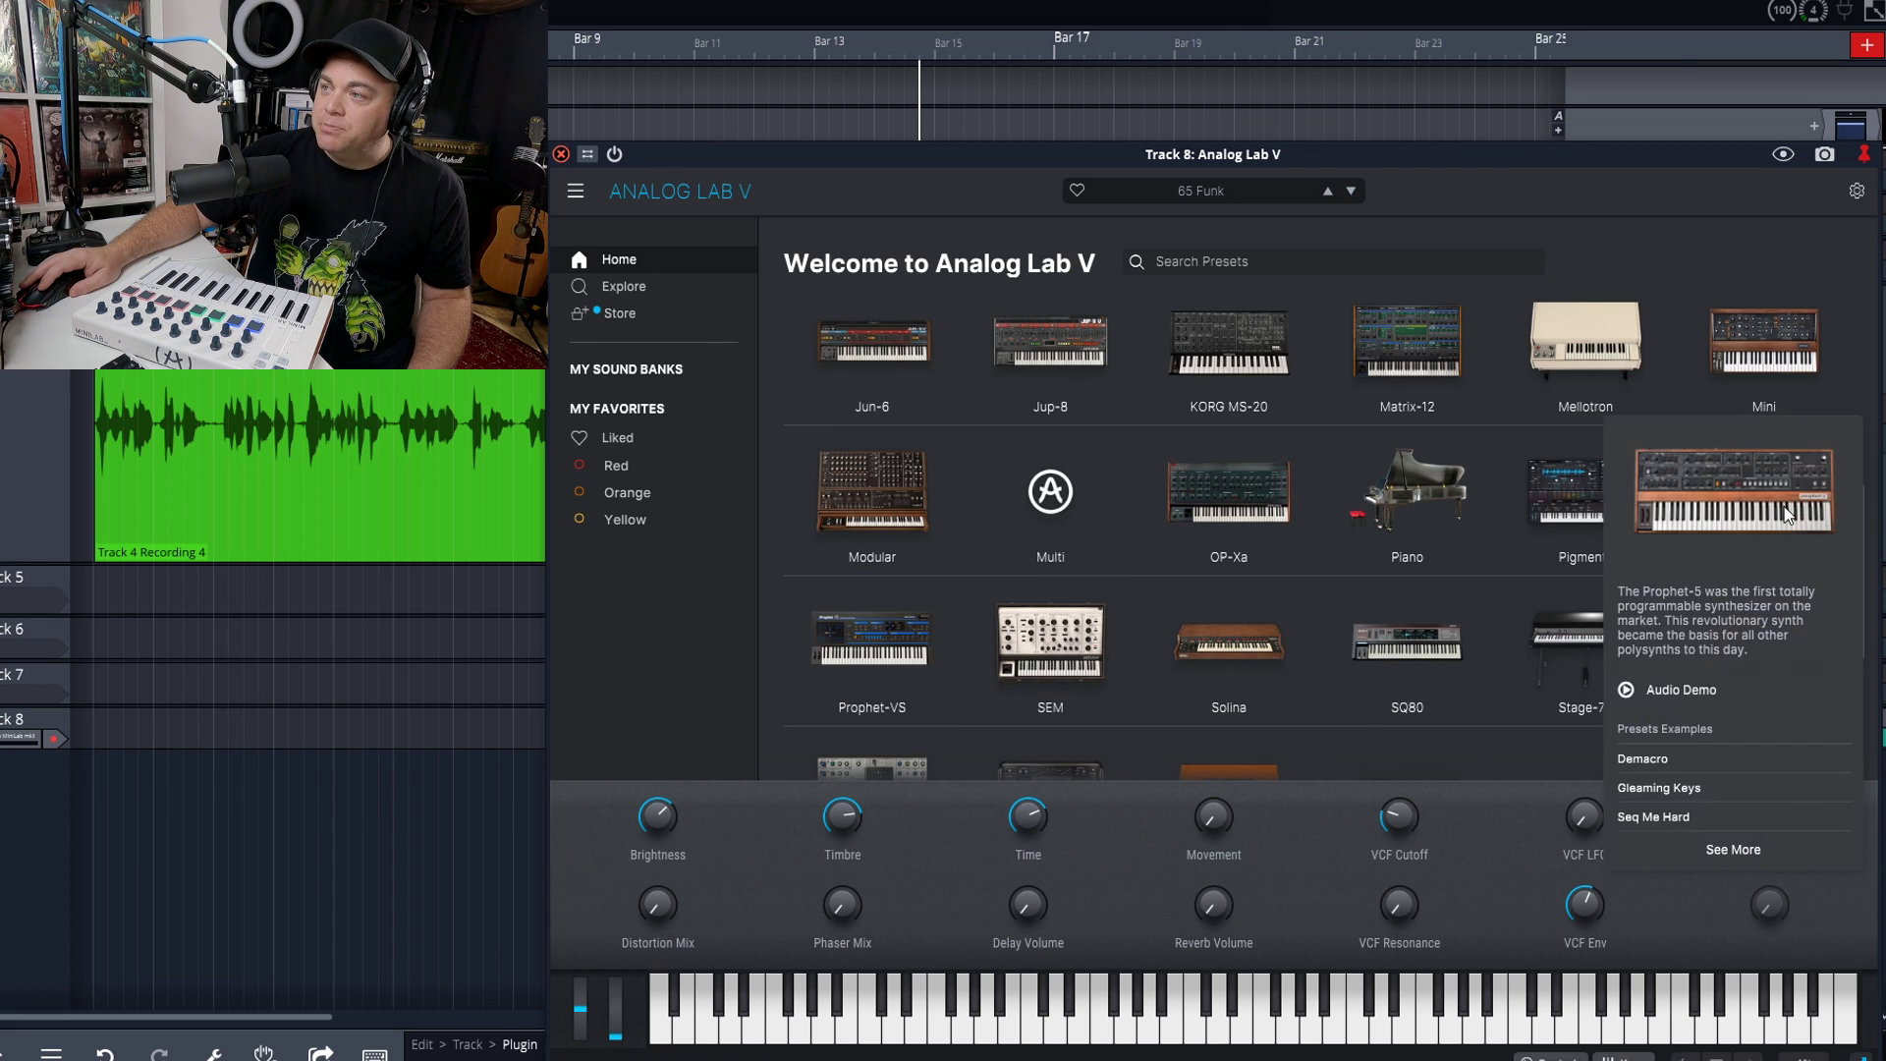
{"action": "left_click", "coordinate": [1733, 510]}
- Audition 33 Electric Piano, keep Gleaming Keys loaded, and return to Home
{"action": "left_click", "coordinate": [892, 521]}
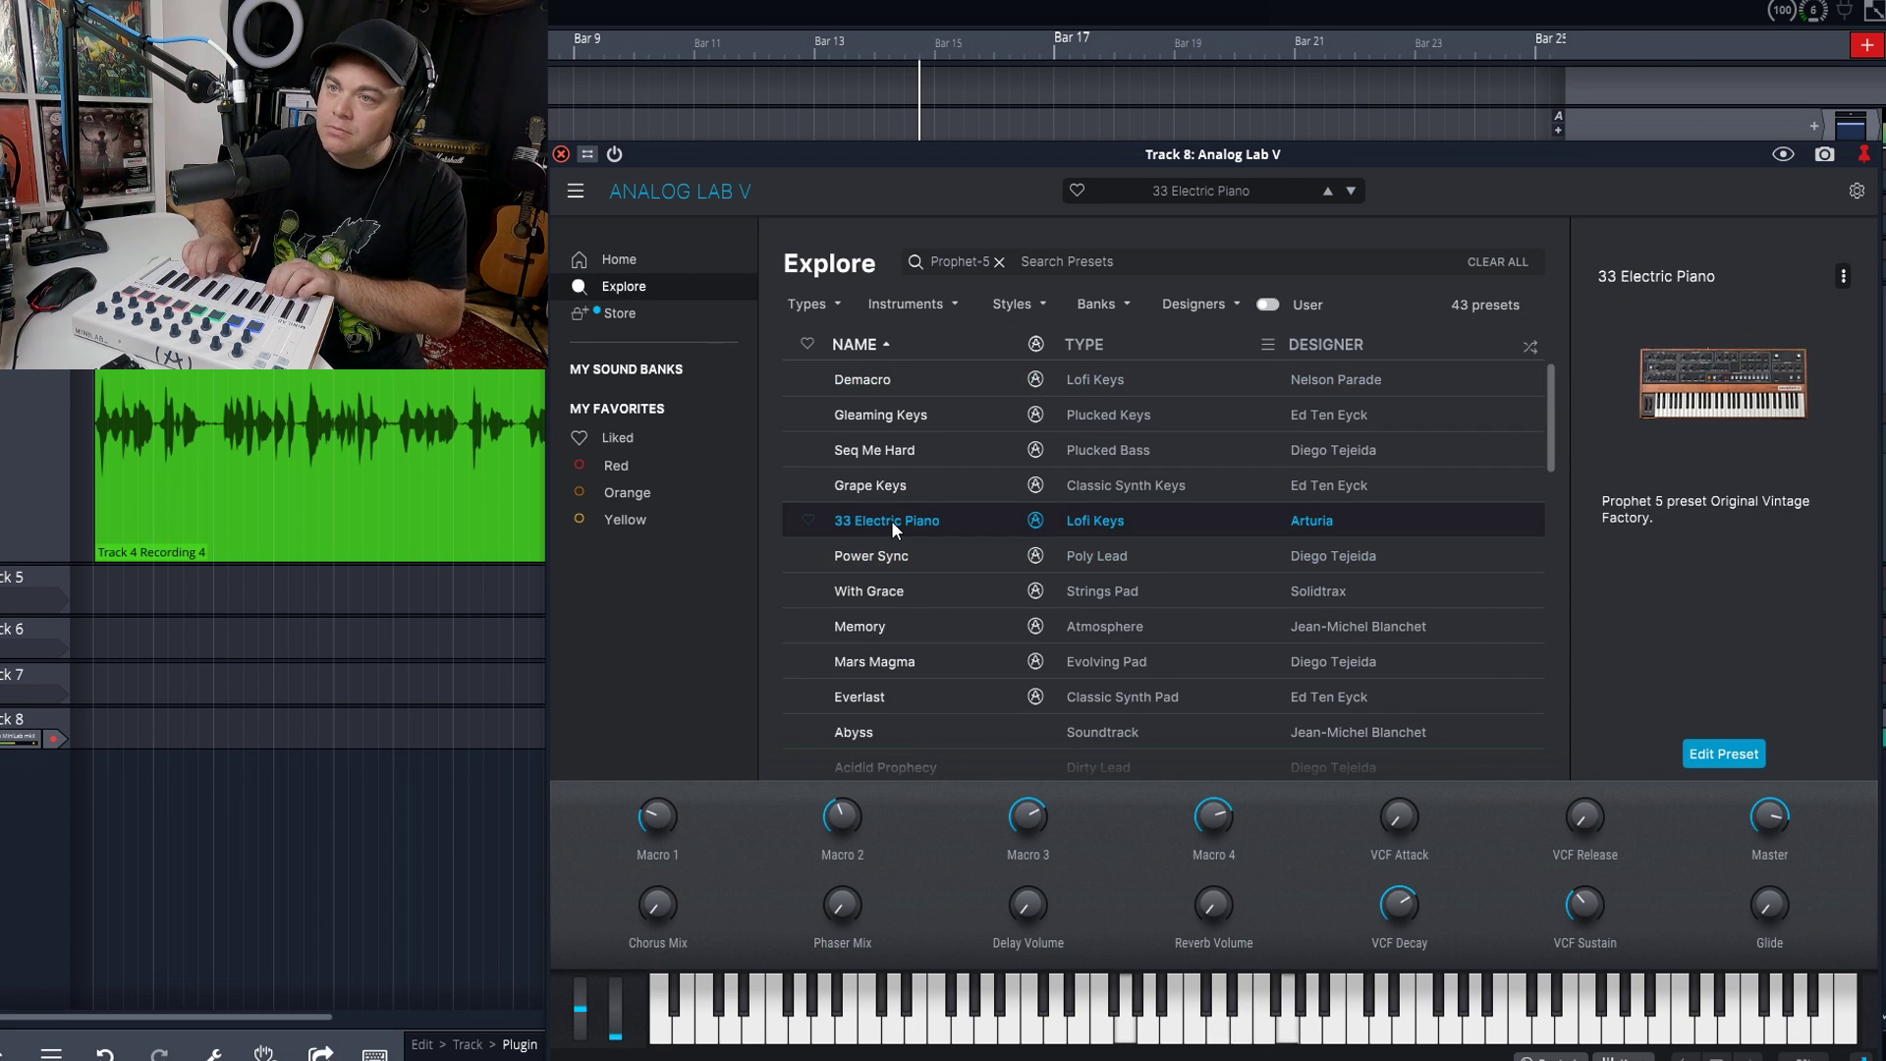
{"action": "left_click", "coordinate": [924, 422]}
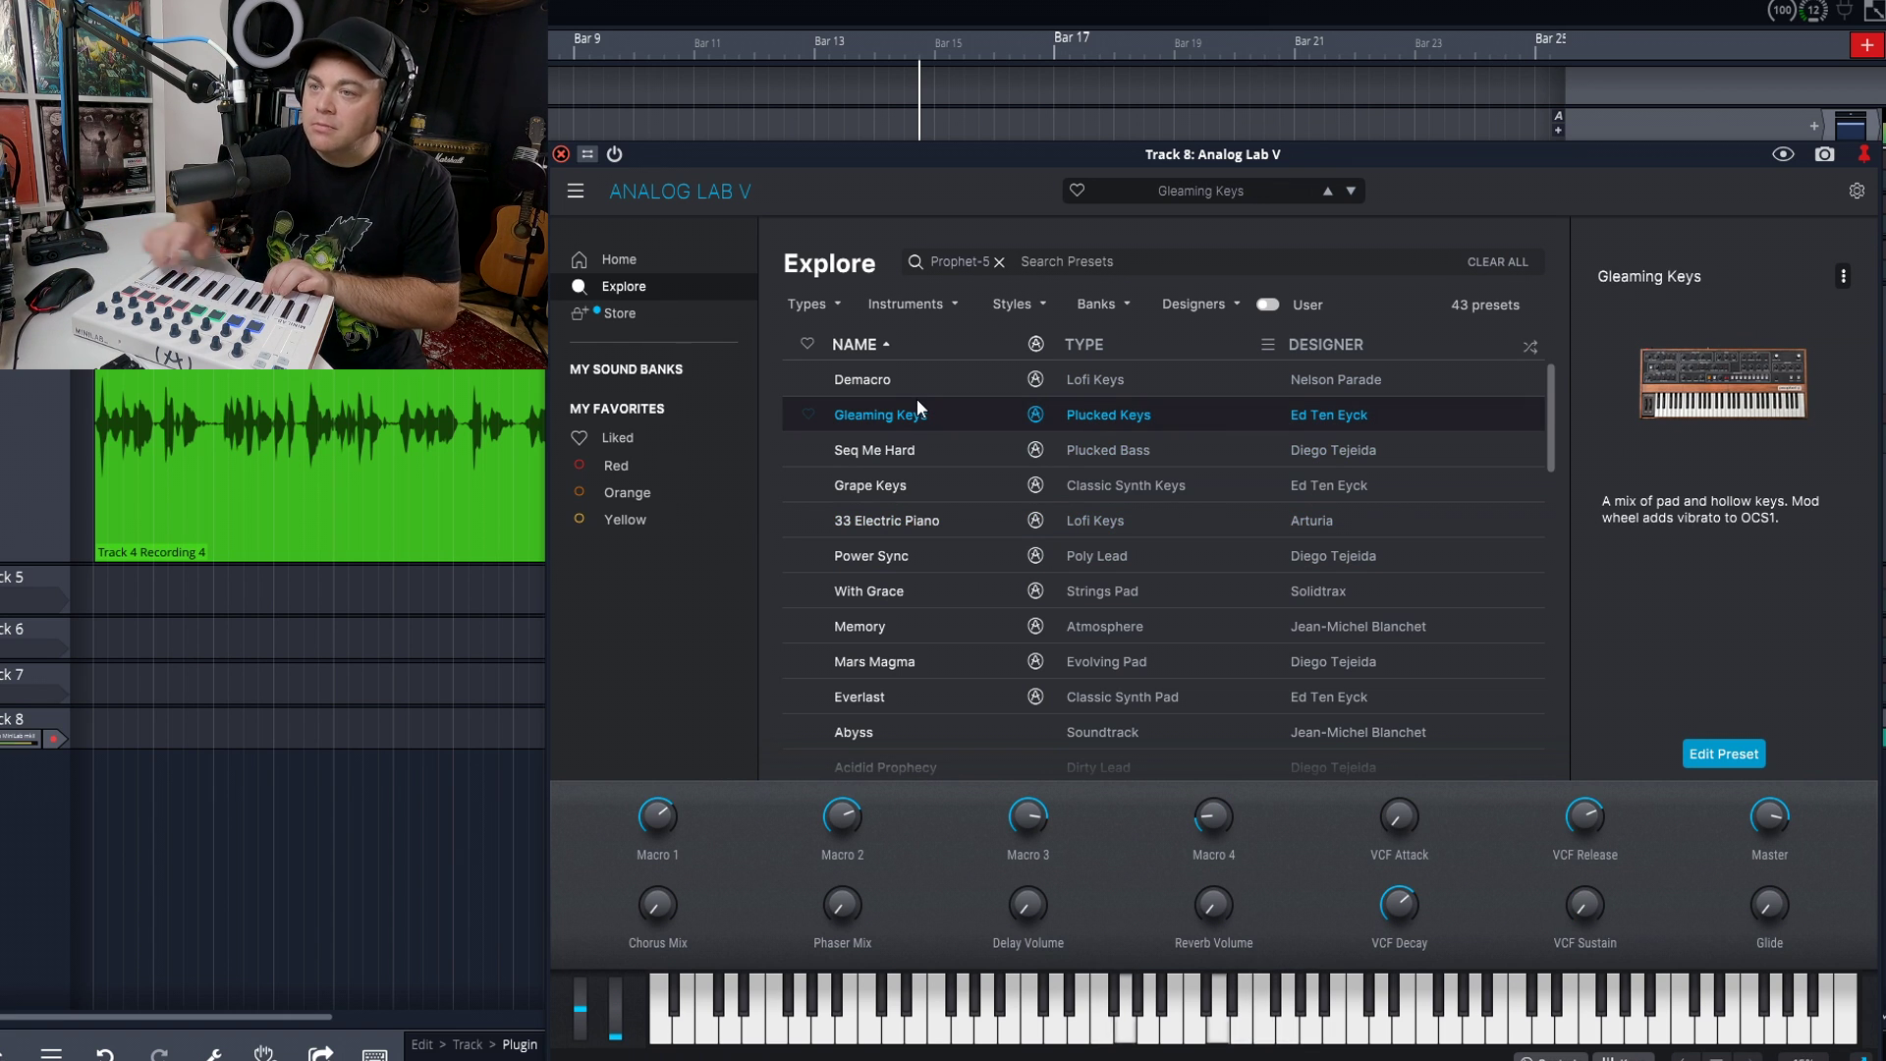
{"action": "left_click", "coordinate": [619, 260]}
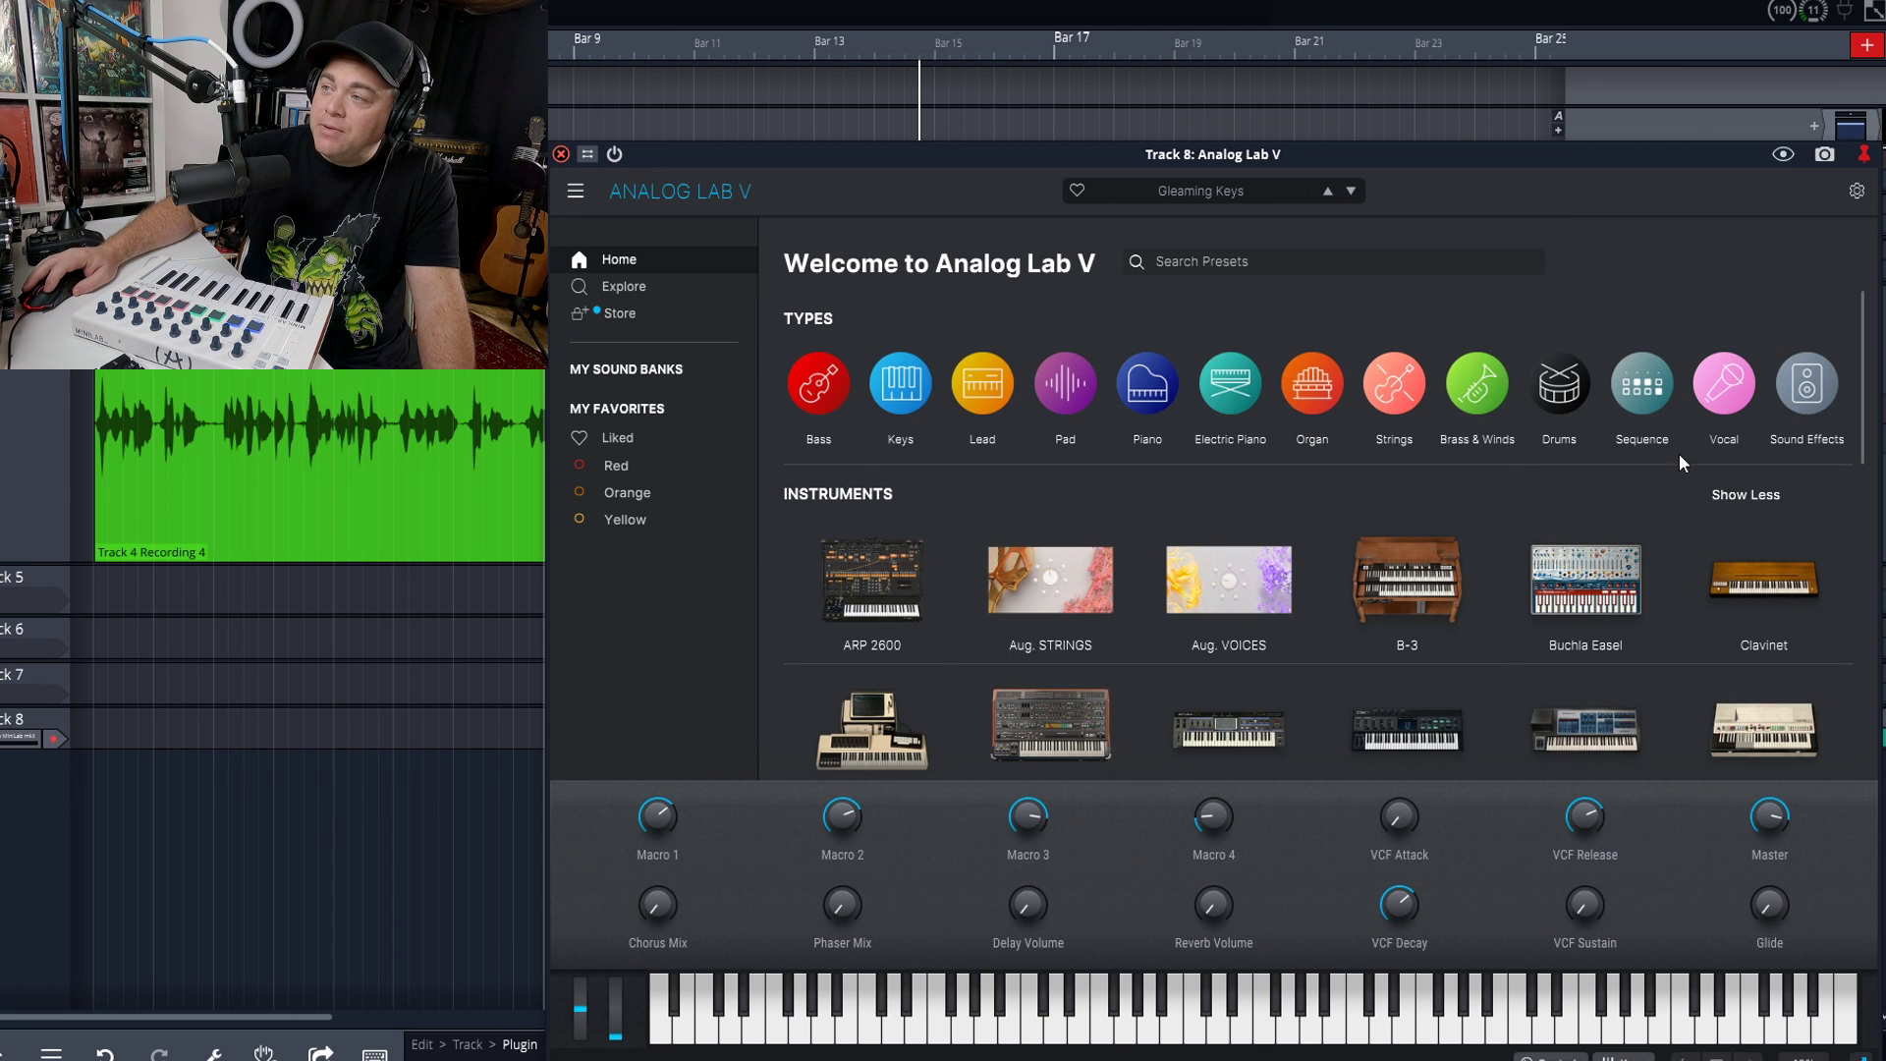
- Collapse the instruments row, show all sound designers, and list Arturia's presets
{"action": "left_click", "coordinate": [1723, 495]}
{"action": "scroll", "coordinate": [1684, 519], "scroll_direction": "down", "scroll_amount": 2}
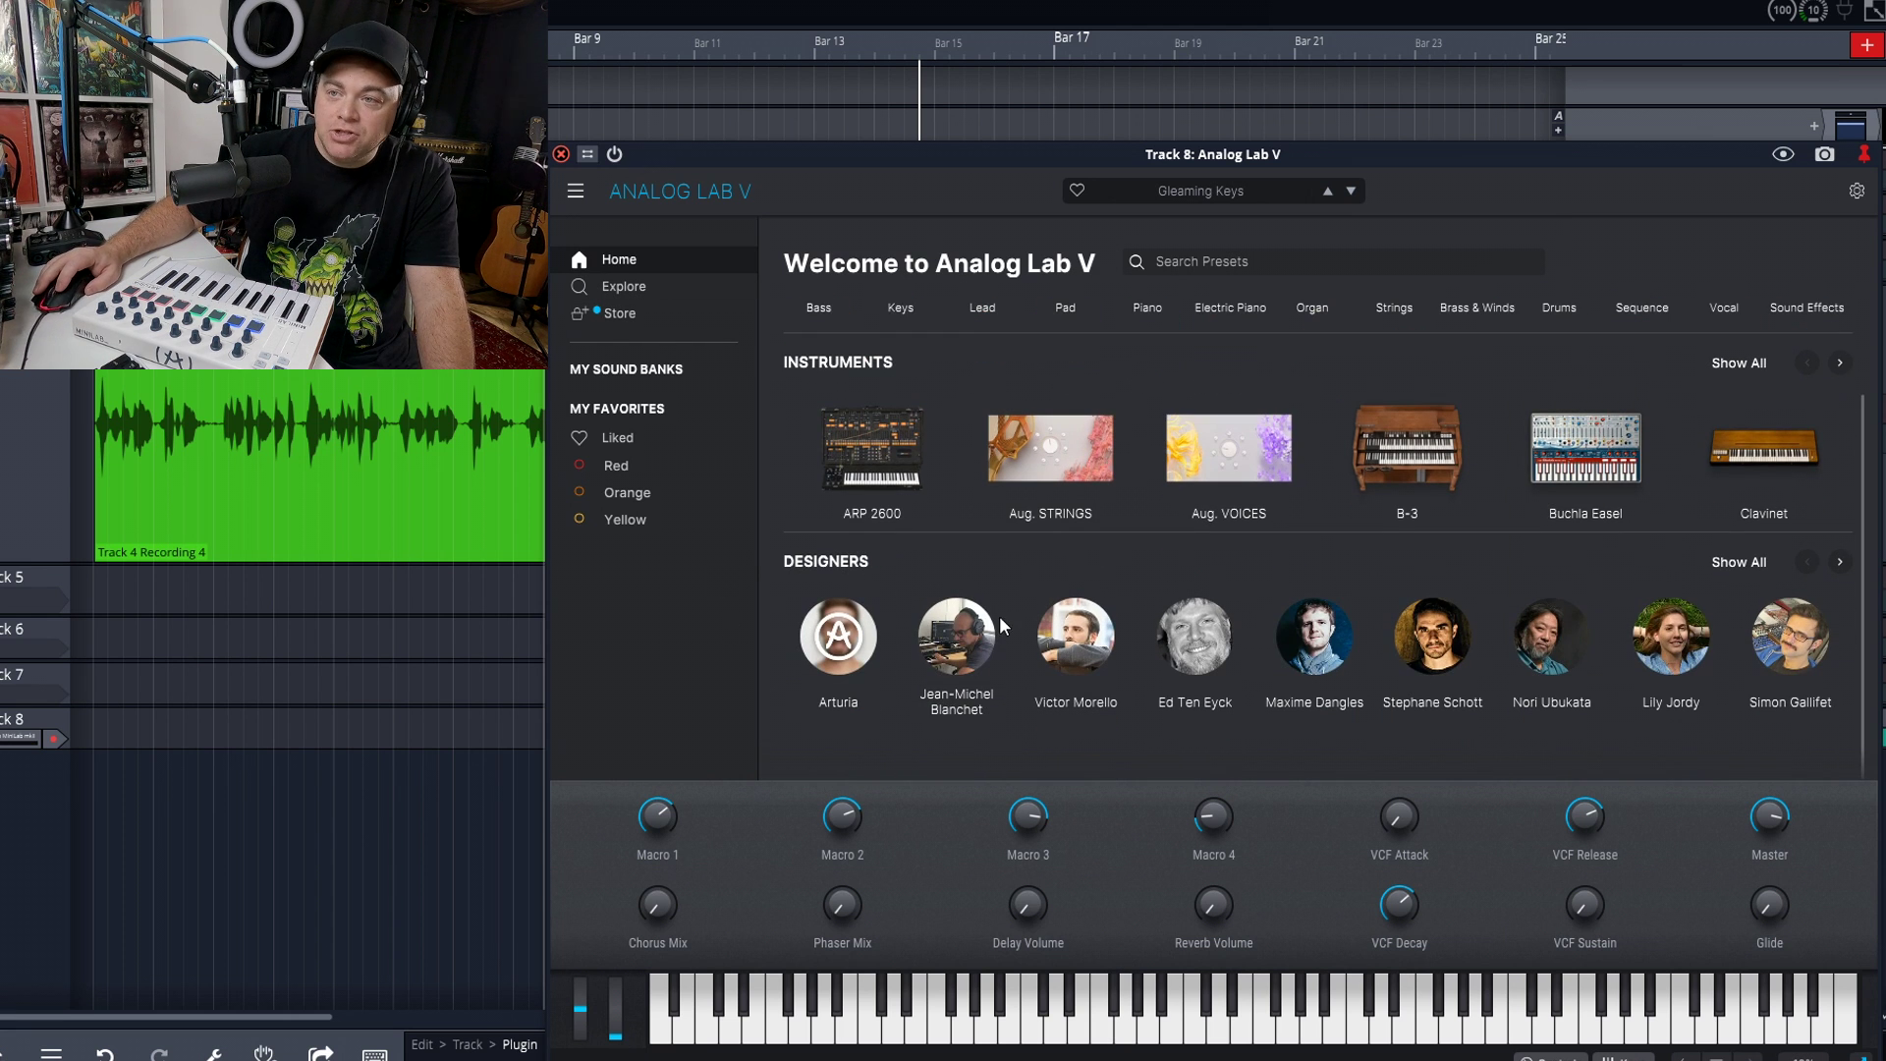
{"action": "left_click", "coordinate": [1745, 562]}
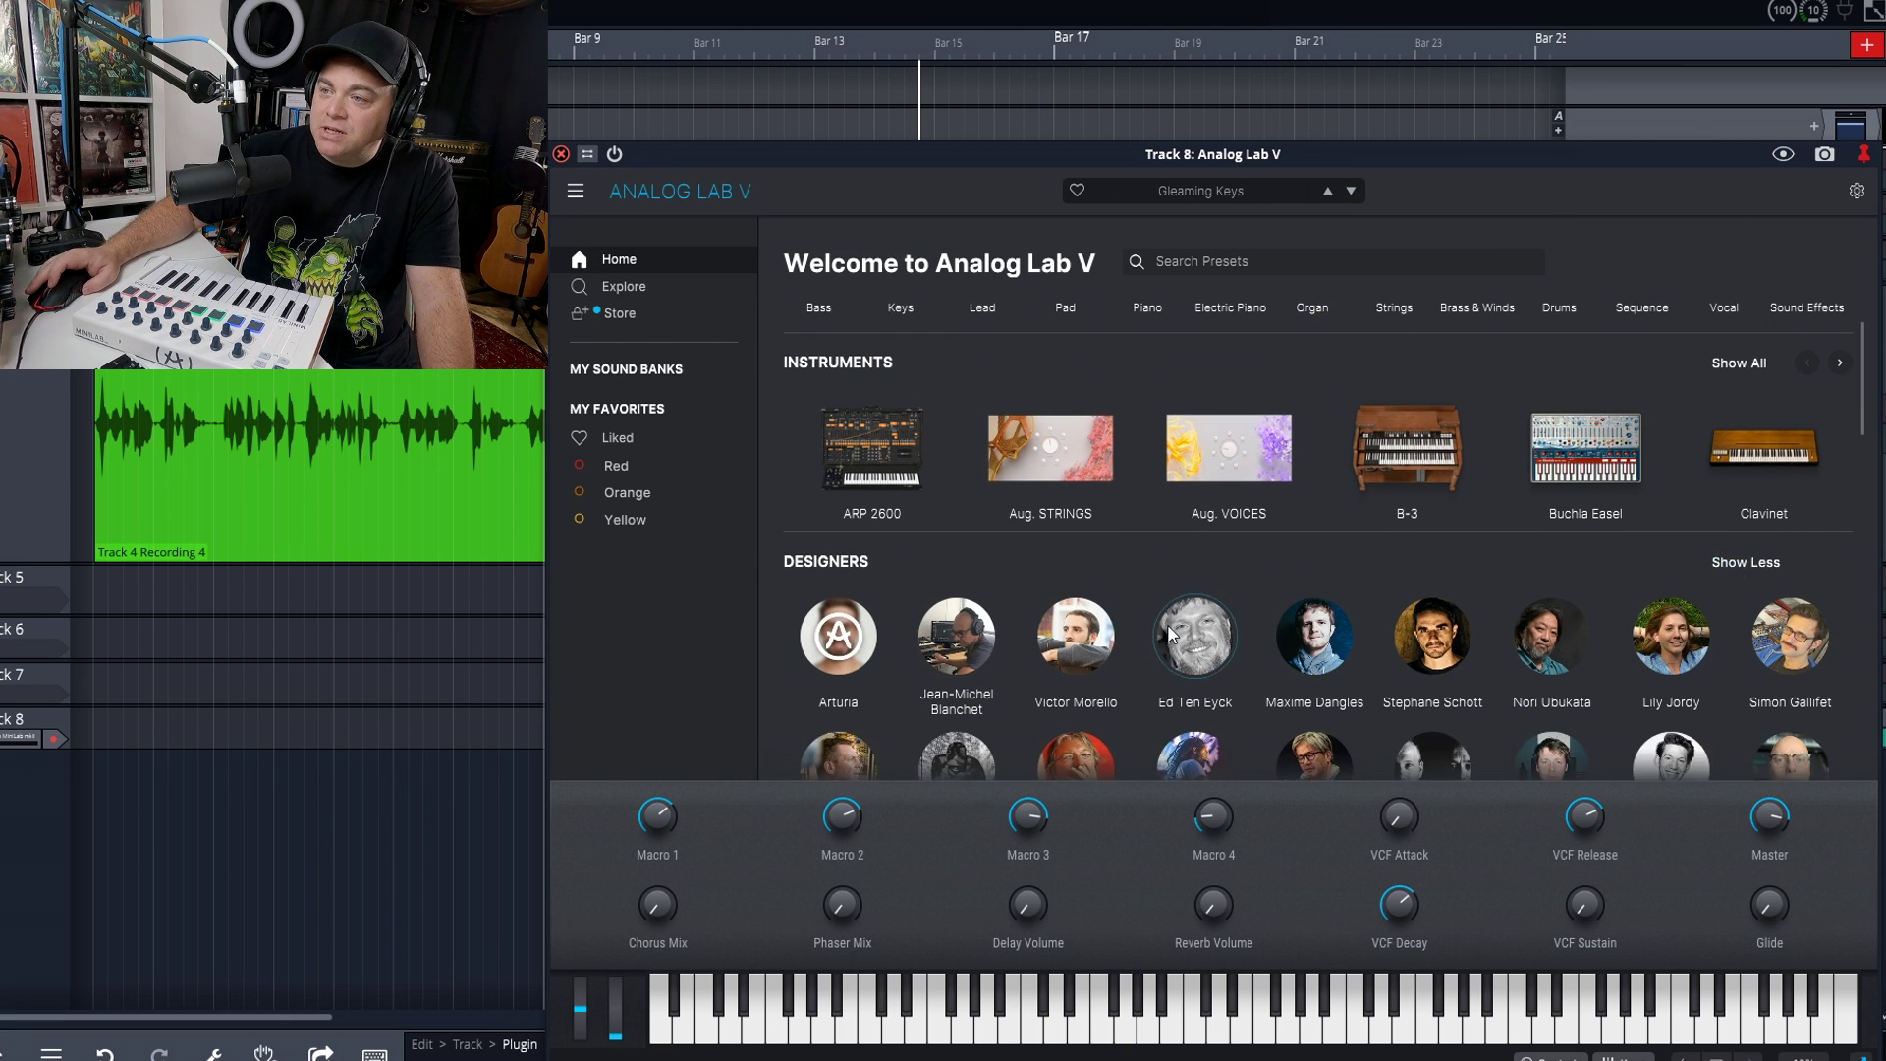
{"action": "scroll", "coordinate": [1169, 633], "scroll_direction": "down", "scroll_amount": 5}
{"action": "scroll", "coordinate": [1169, 633], "scroll_direction": "up", "scroll_amount": 6}
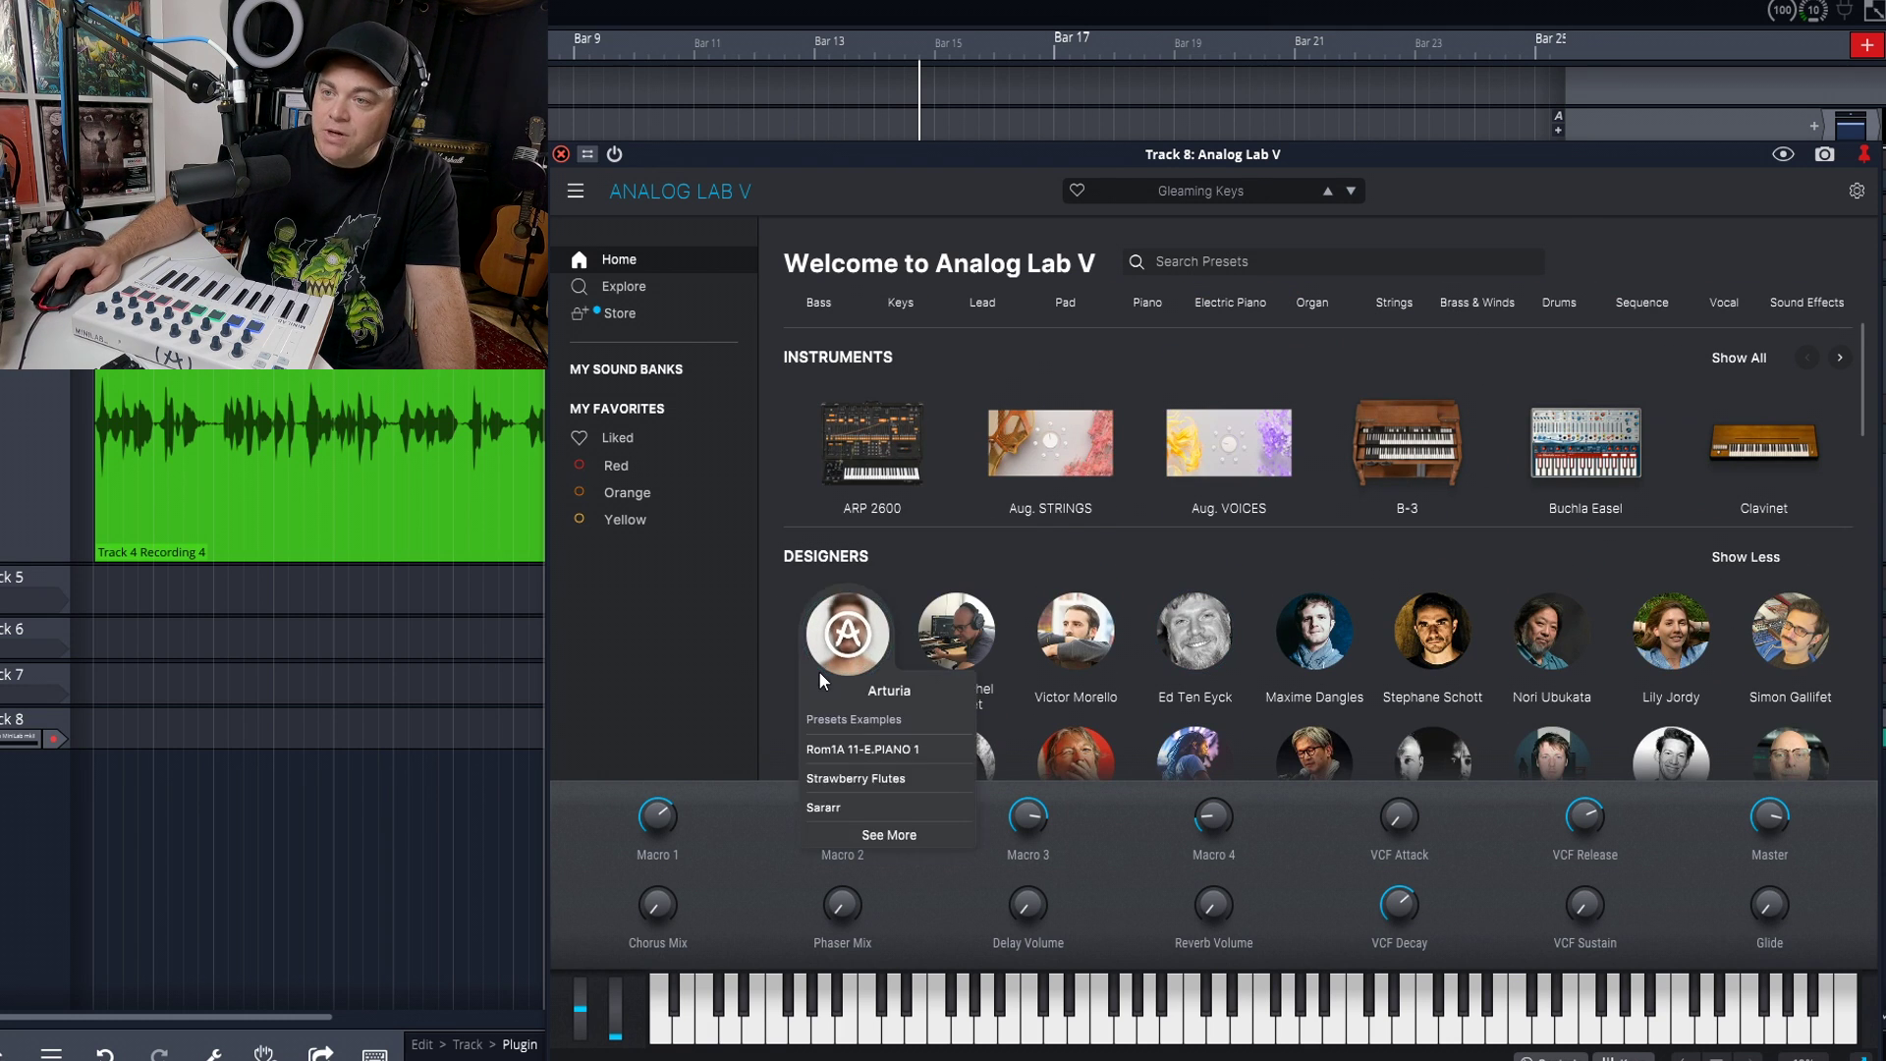
{"action": "left_click", "coordinate": [838, 653]}
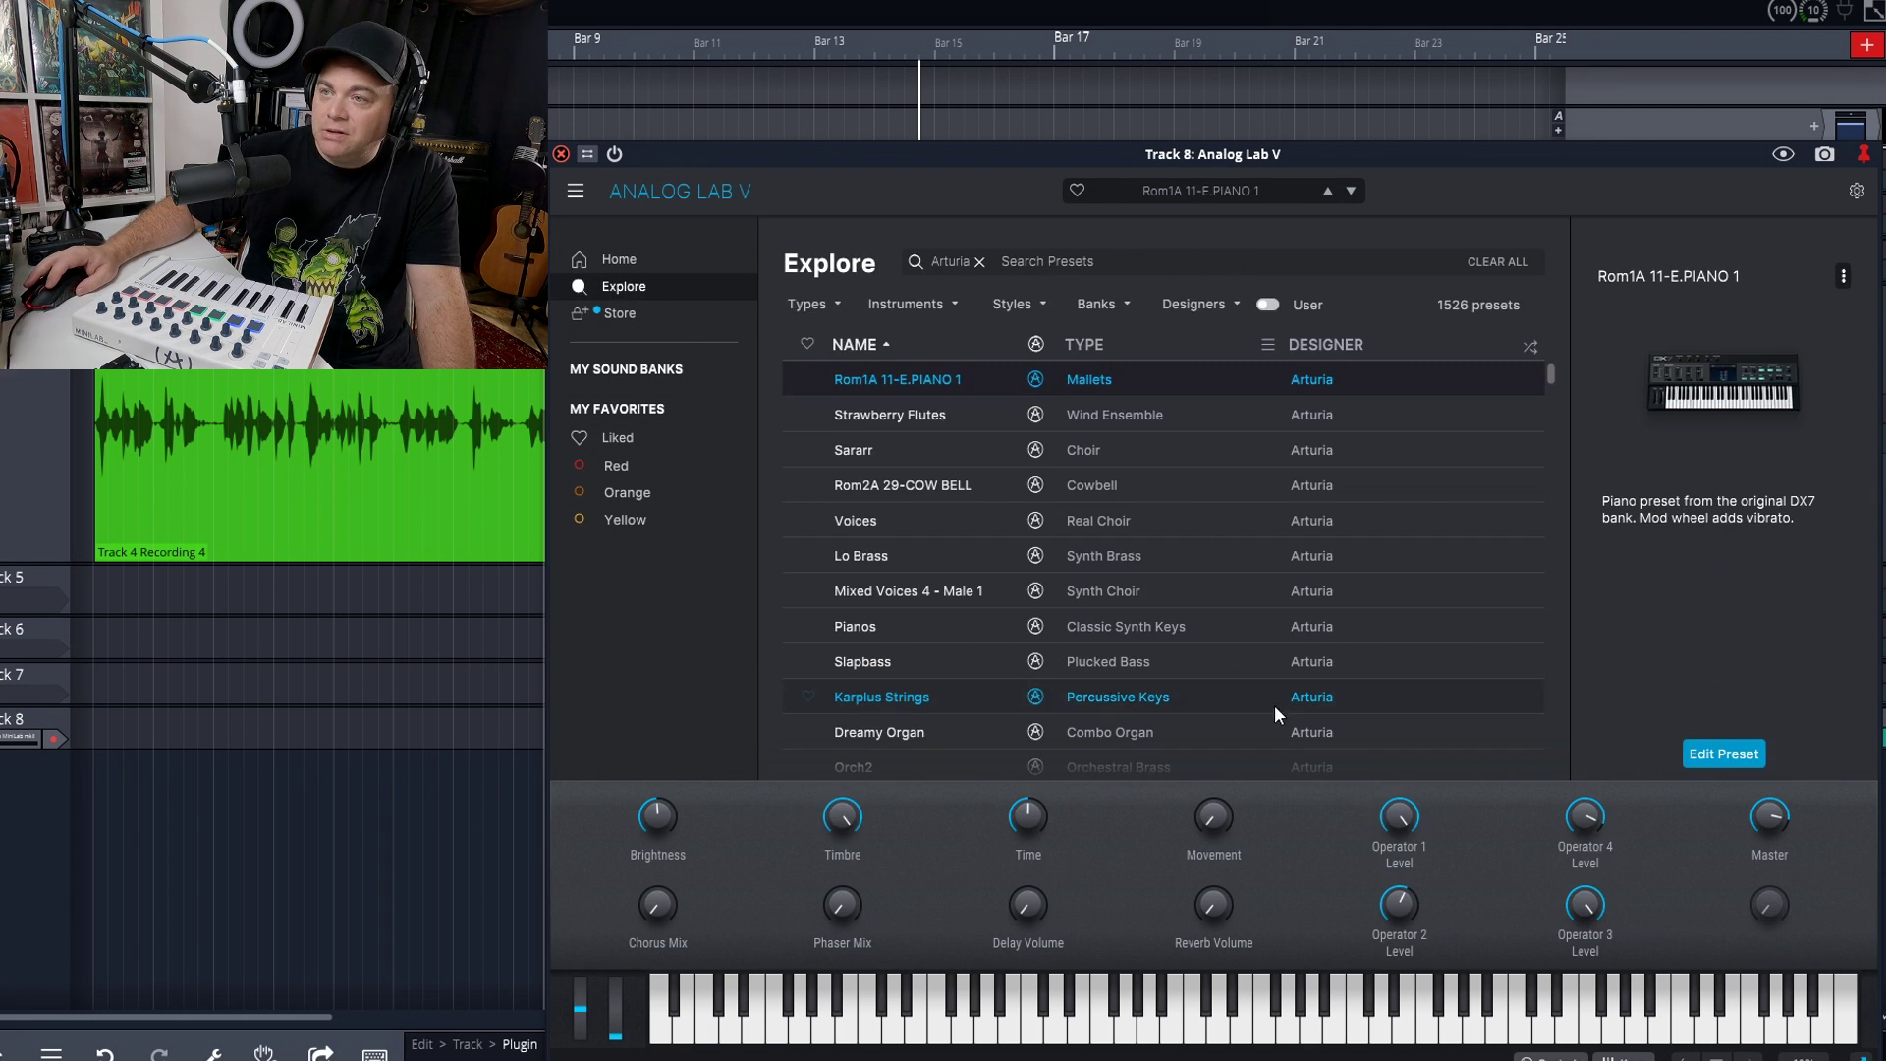
- Audition the Sararr, Lo Brass and Dreamy Organ presets
{"action": "left_click", "coordinate": [872, 450]}
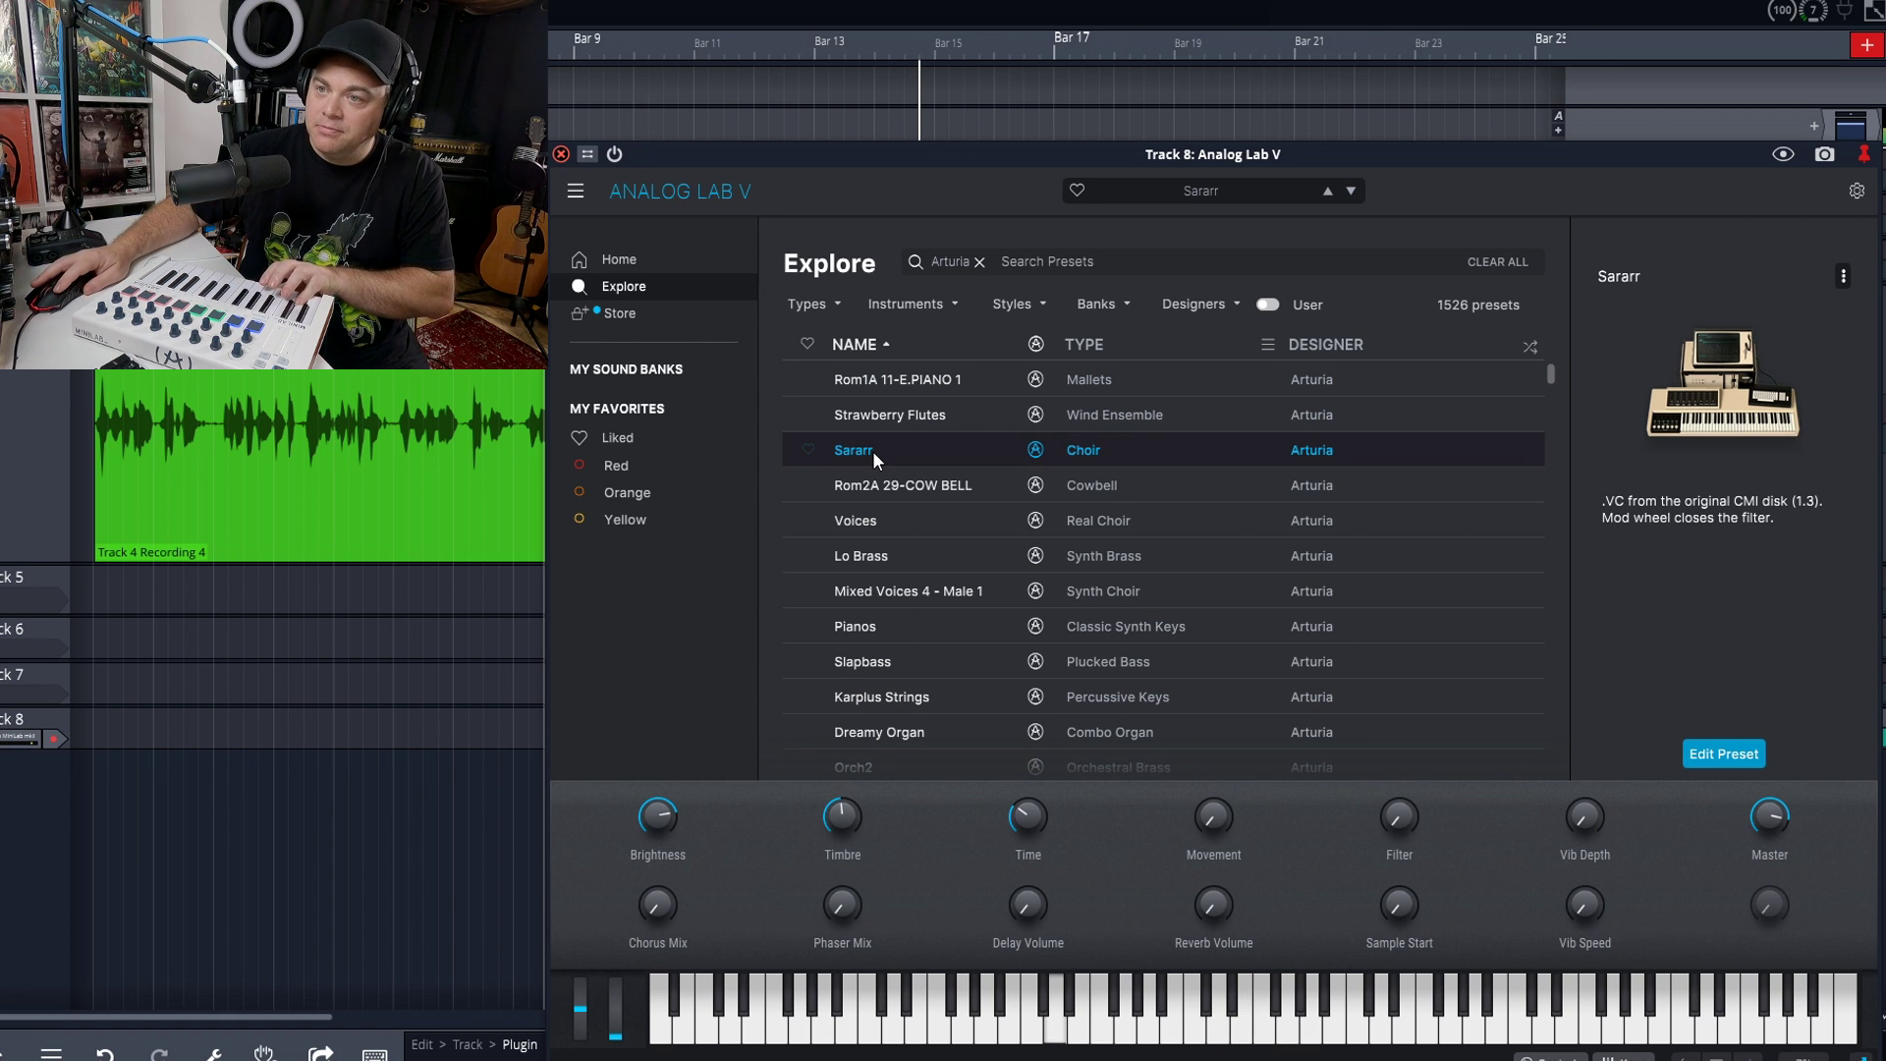
{"action": "left_click", "coordinate": [882, 556]}
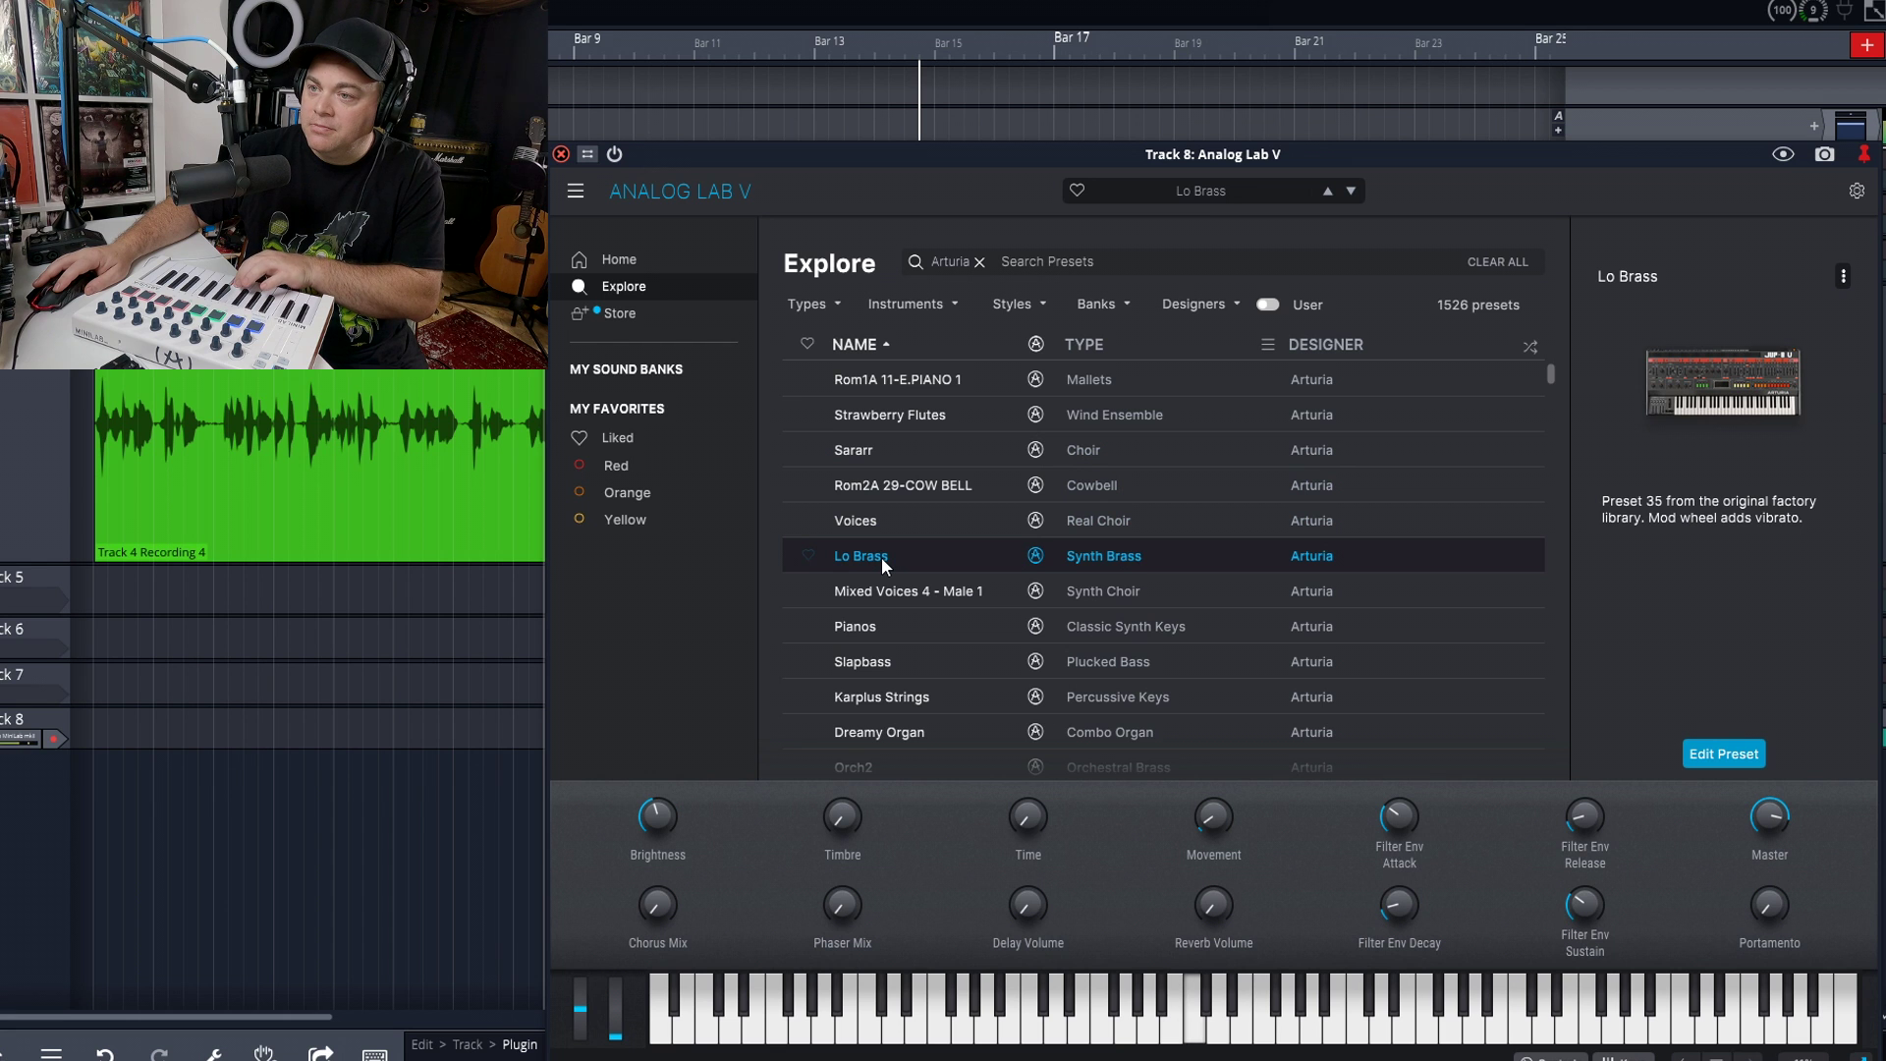
{"action": "left_click", "coordinate": [914, 738]}
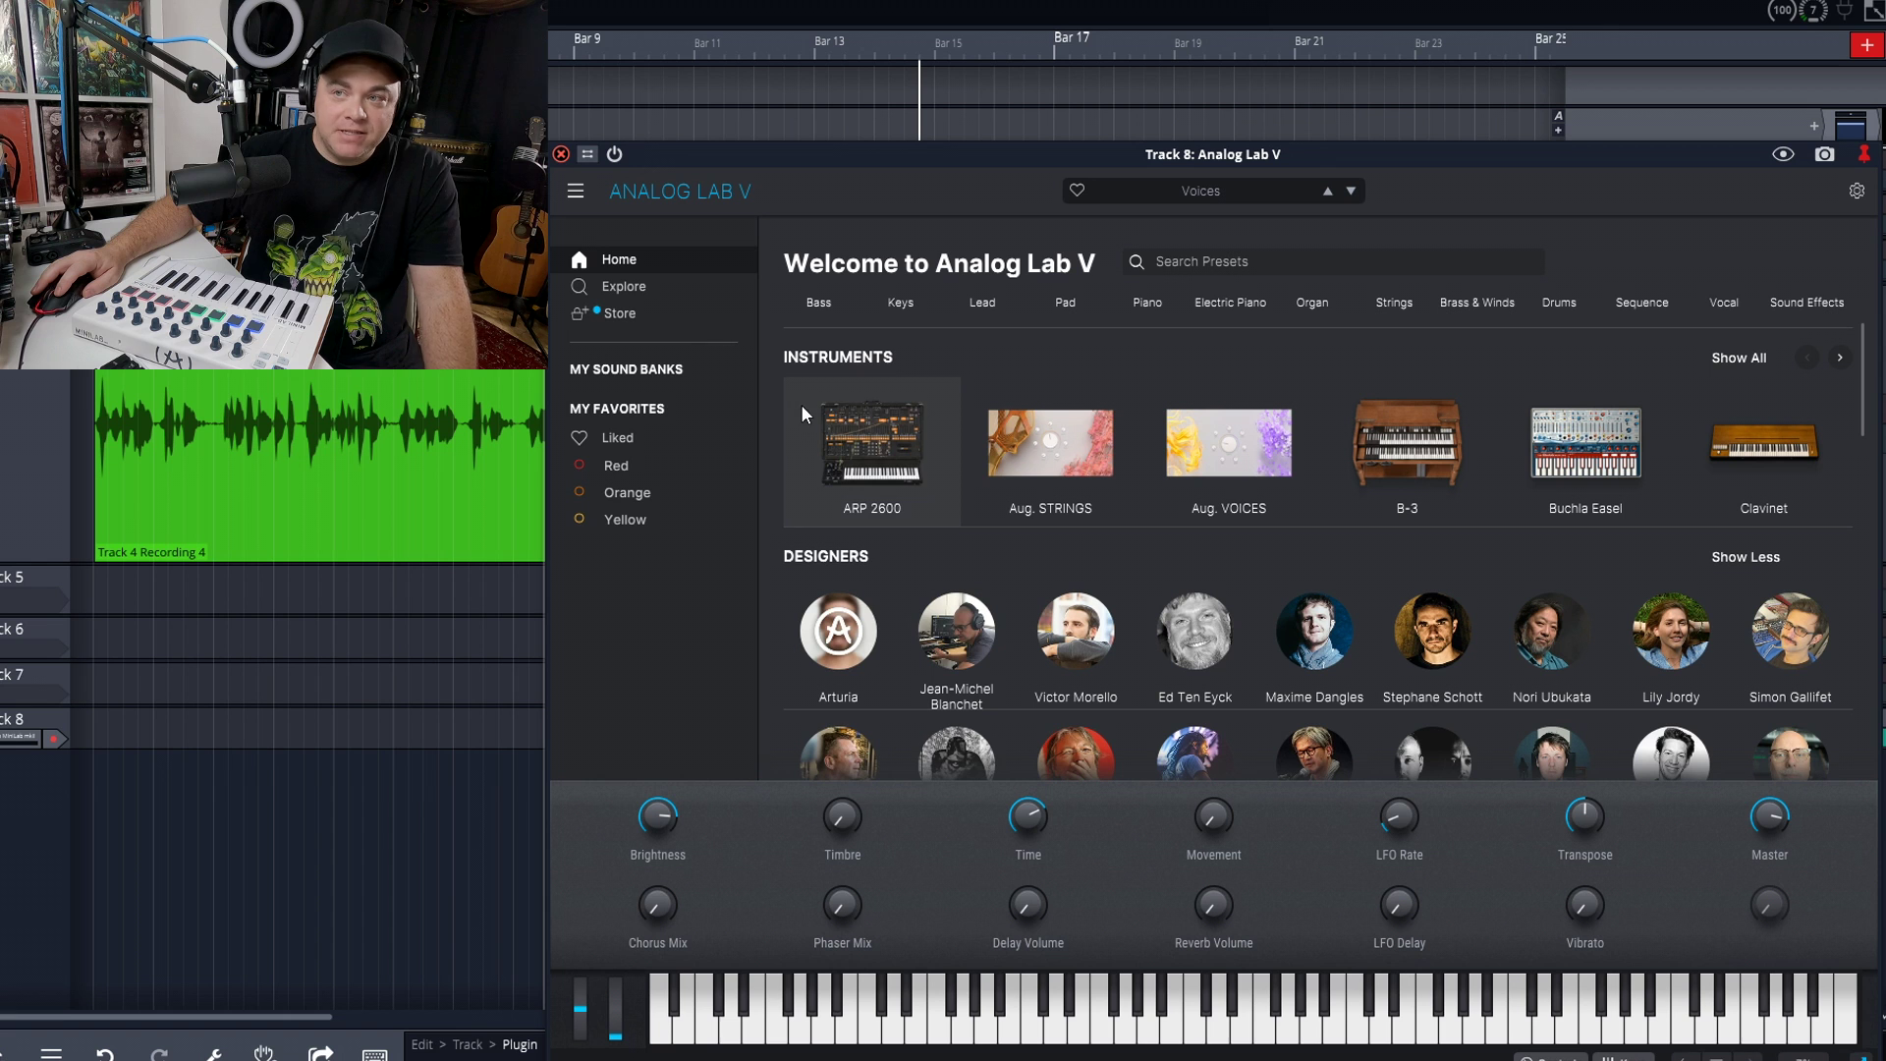
- Load the ARP 2600 preset Sync Seq and open it for editing
{"action": "left_click", "coordinate": [865, 440]}
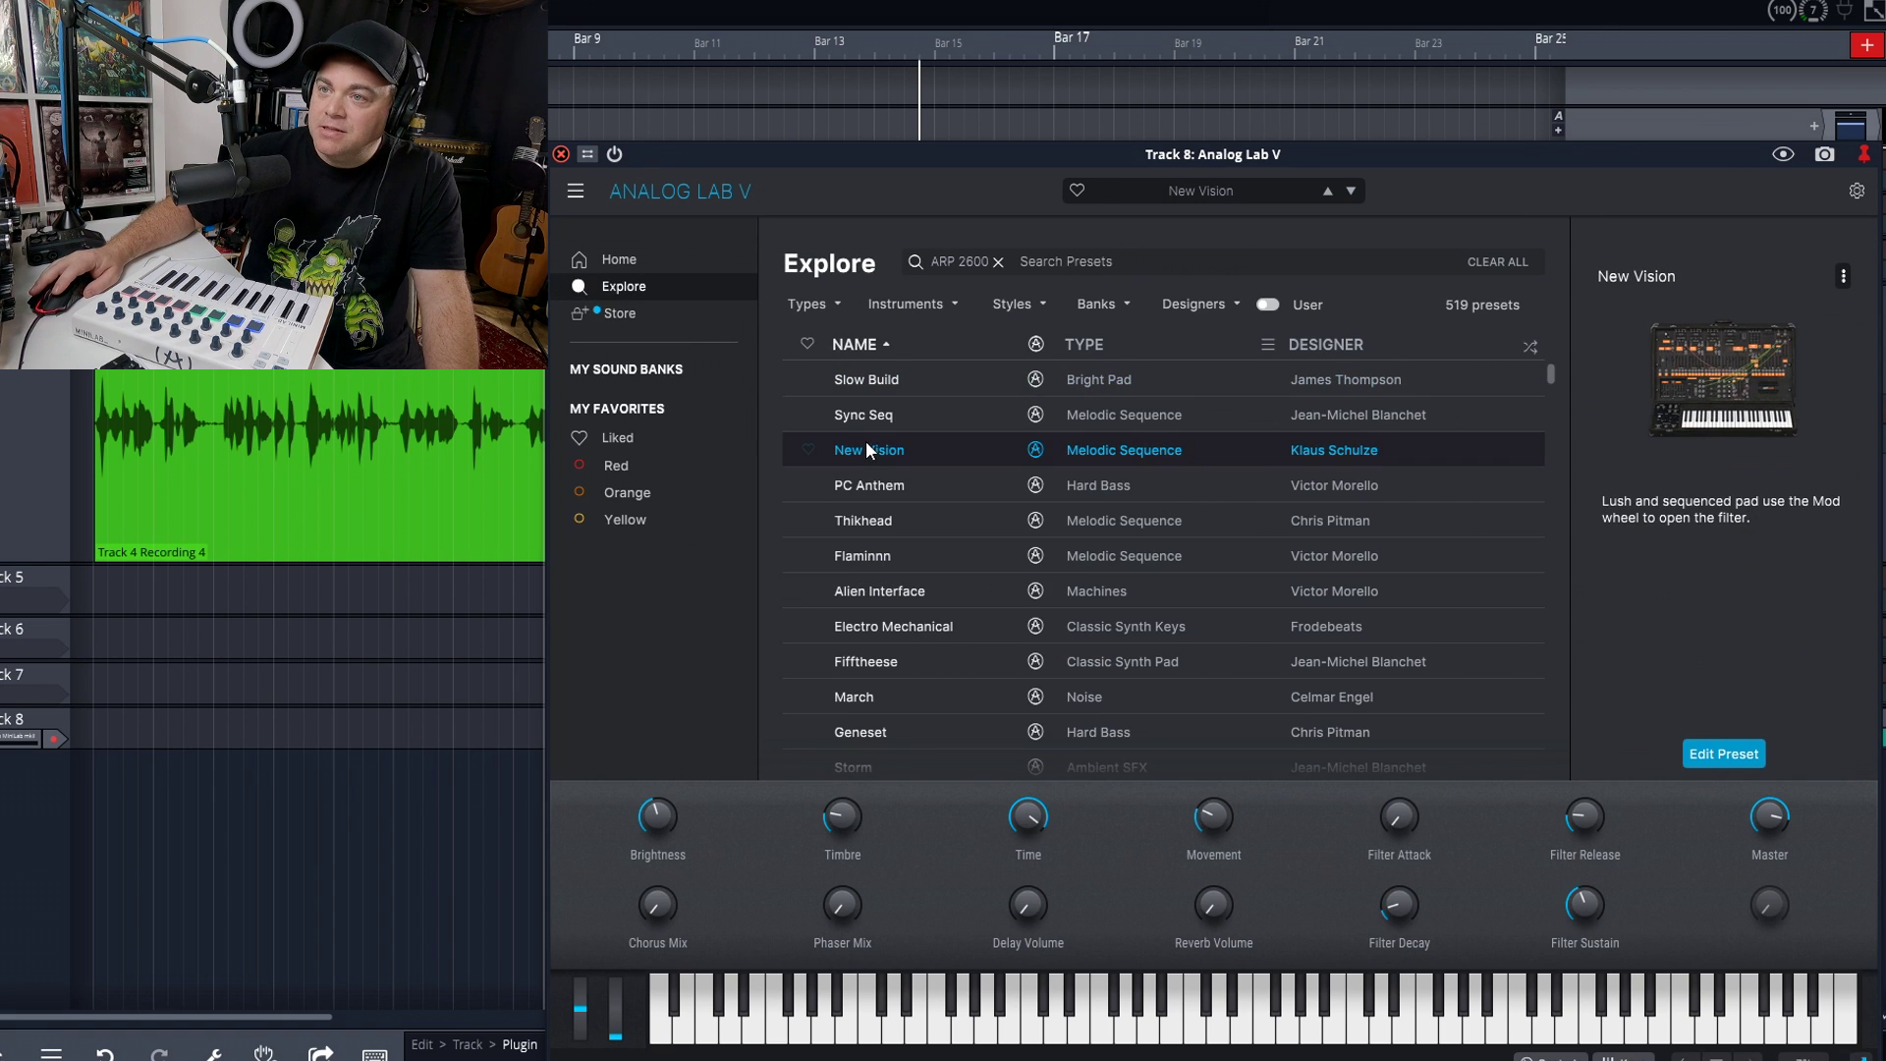
{"action": "left_click", "coordinate": [882, 418]}
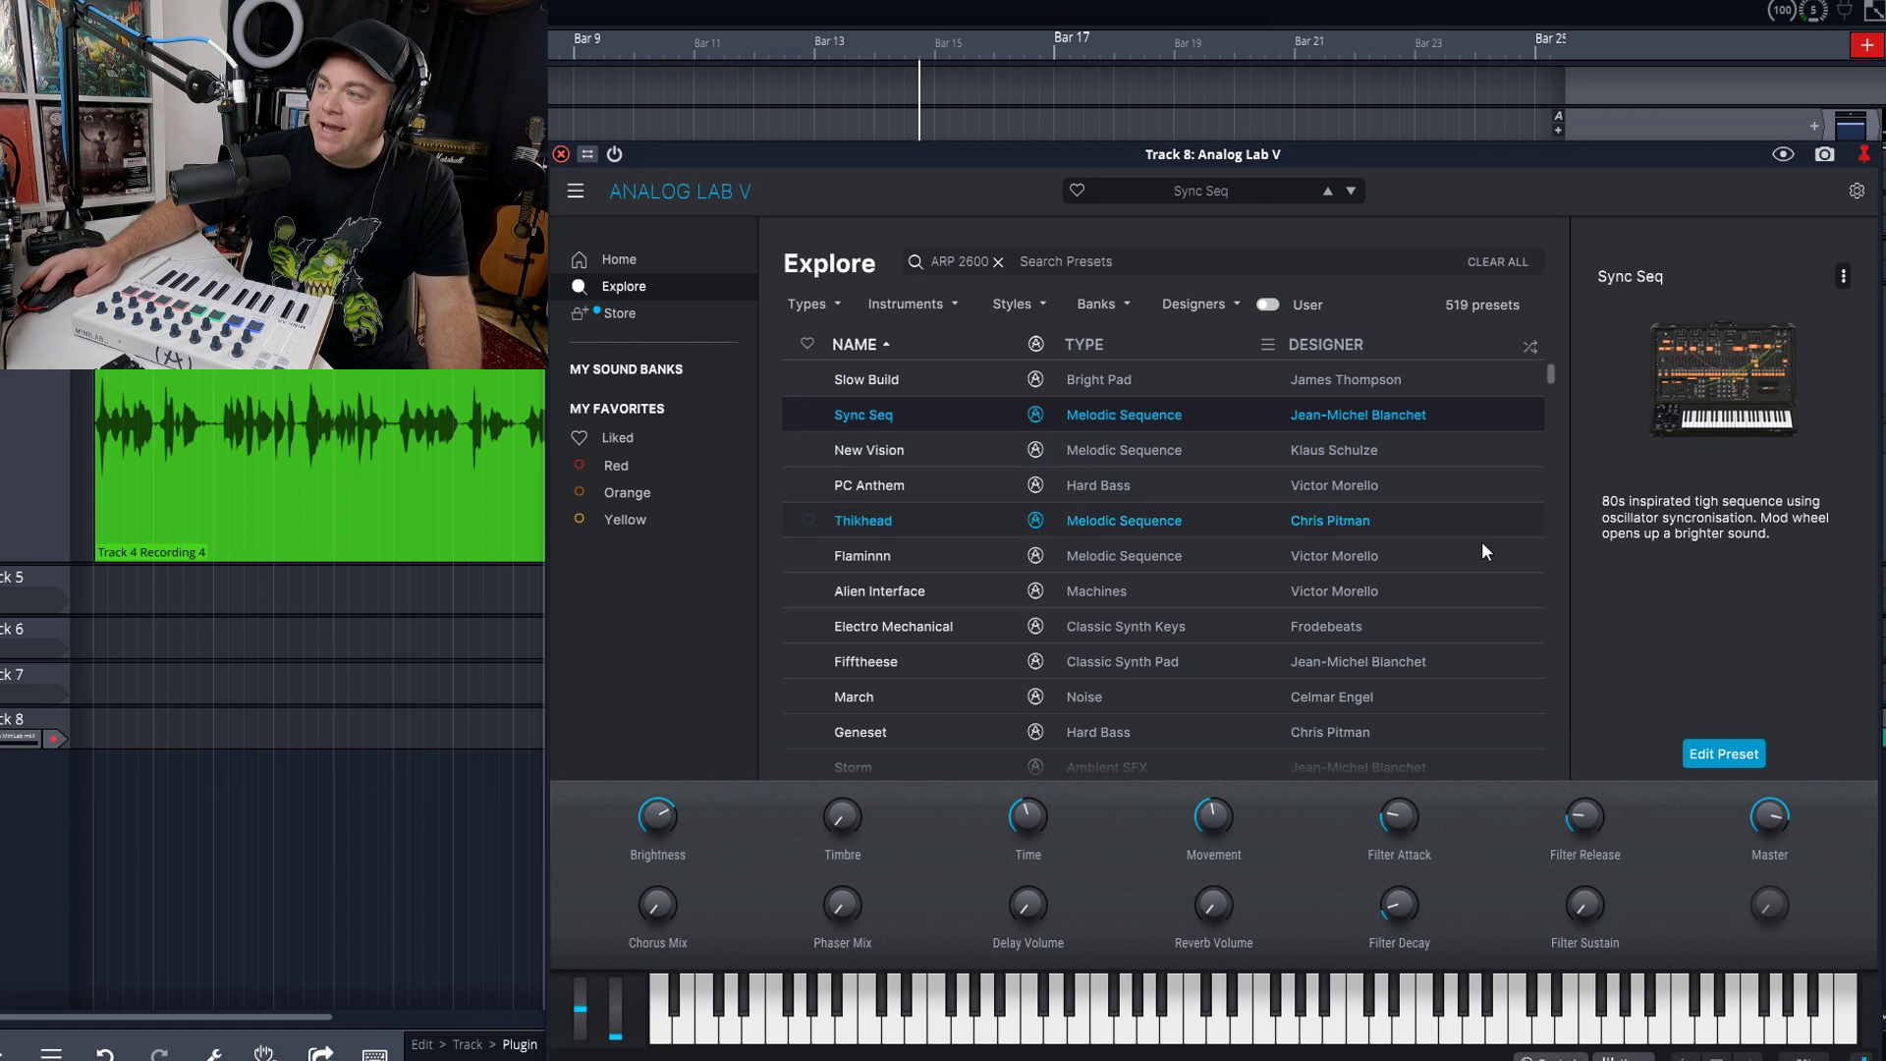
{"action": "mouse_move", "coordinate": [1744, 480]}
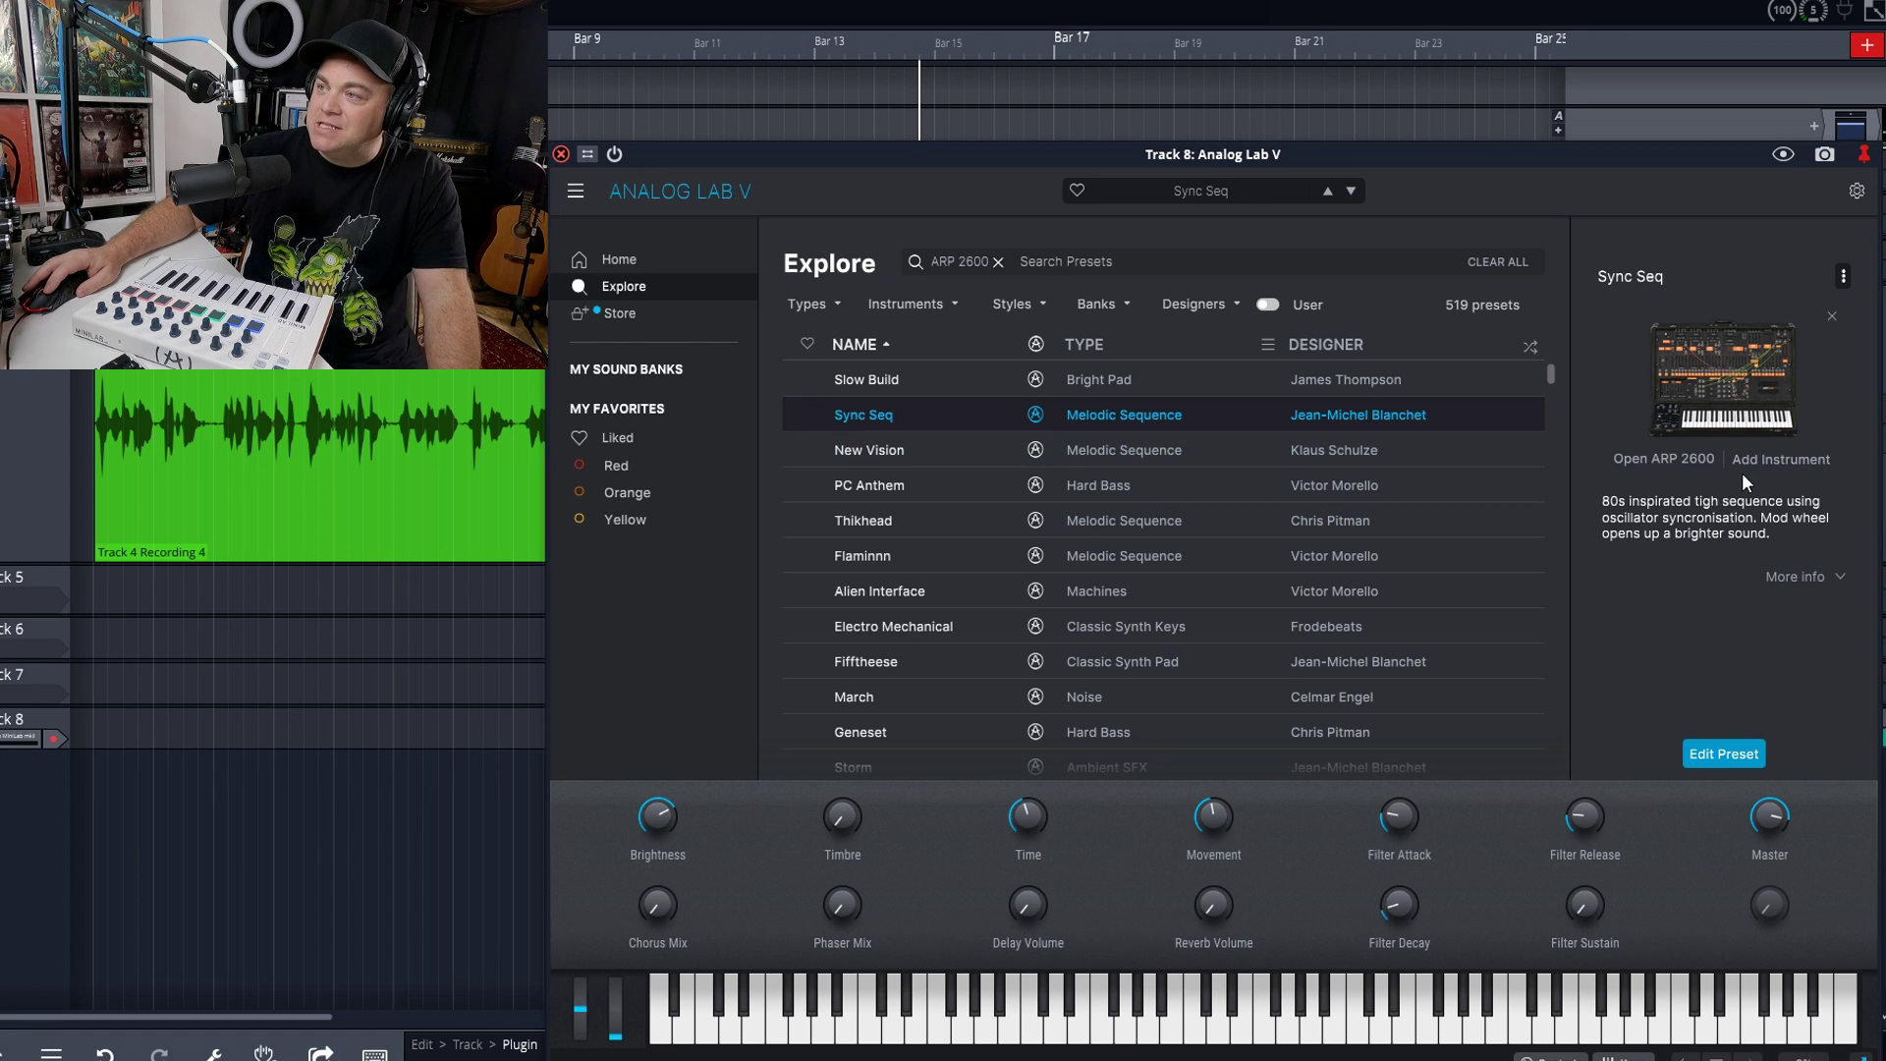
{"action": "left_click", "coordinate": [1723, 753]}
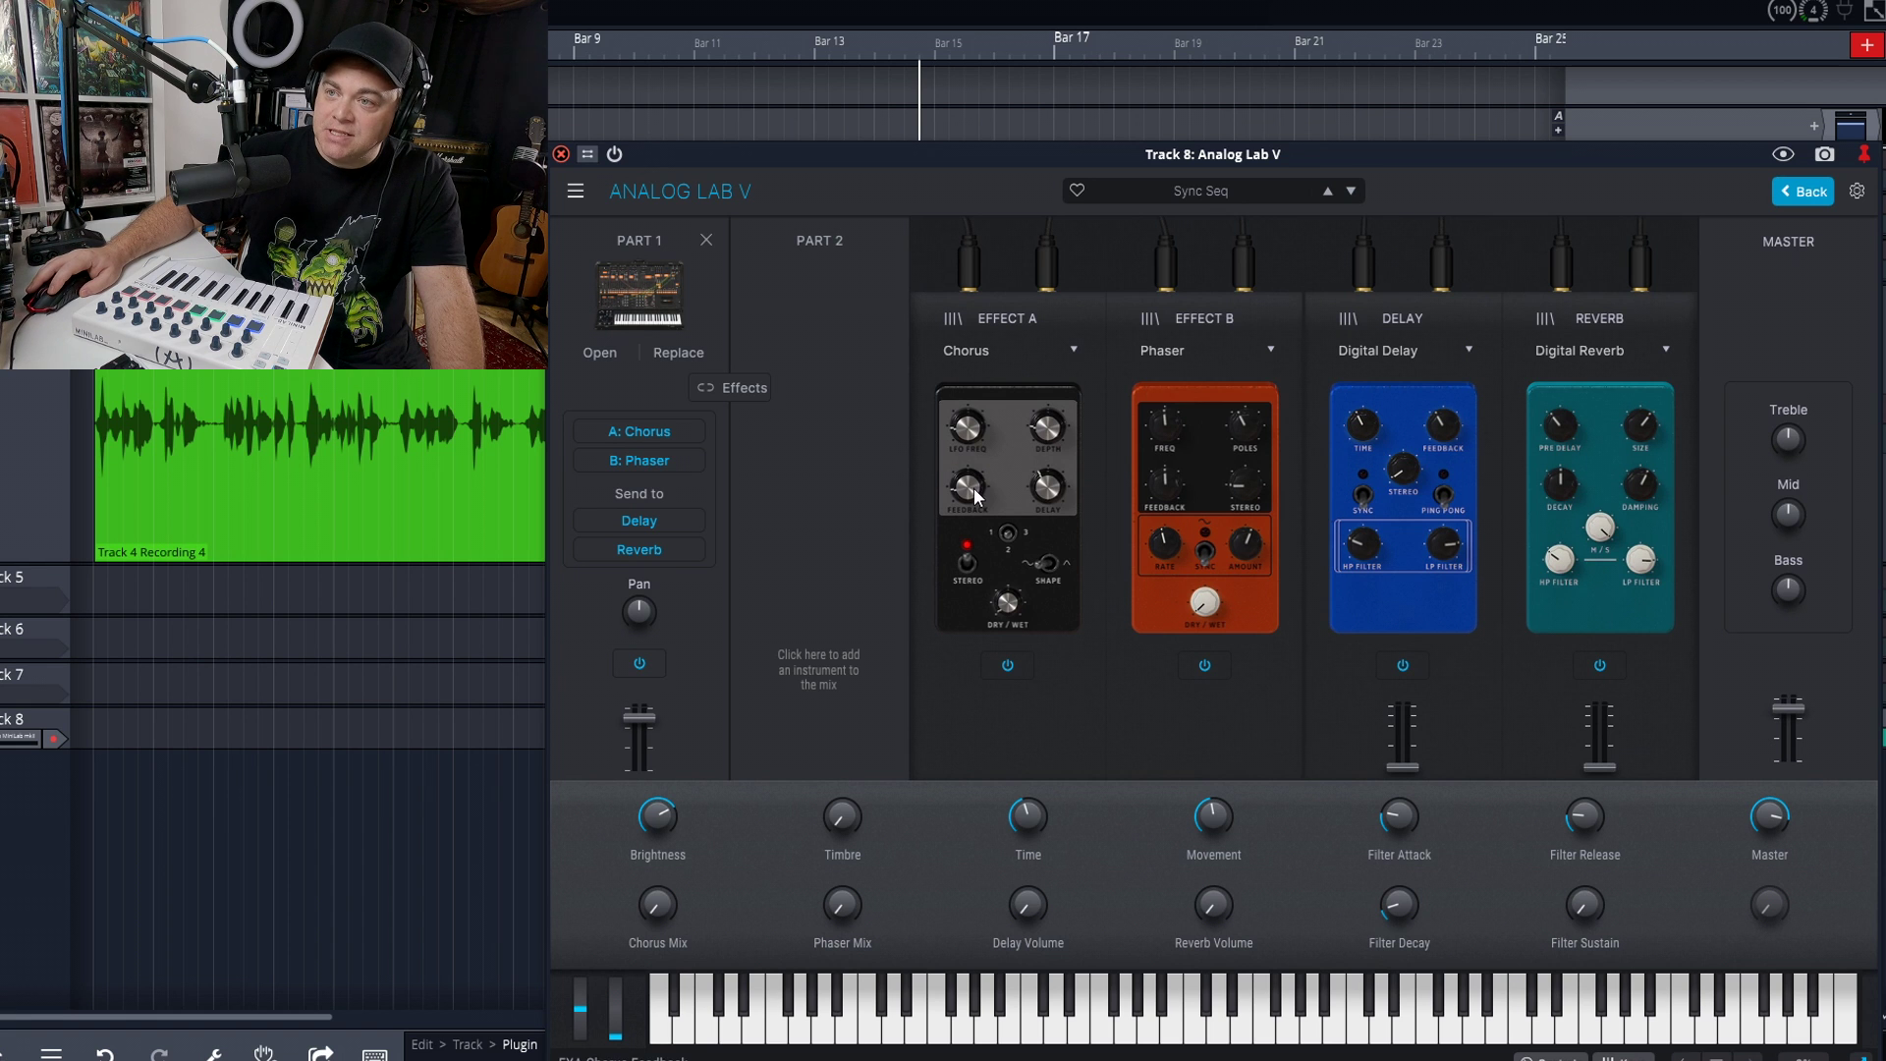
- Try Wah and Twin Amp for Effect A, settle on Chorus, then open Part 1's instrument panel
{"action": "left_click", "coordinate": [1004, 358]}
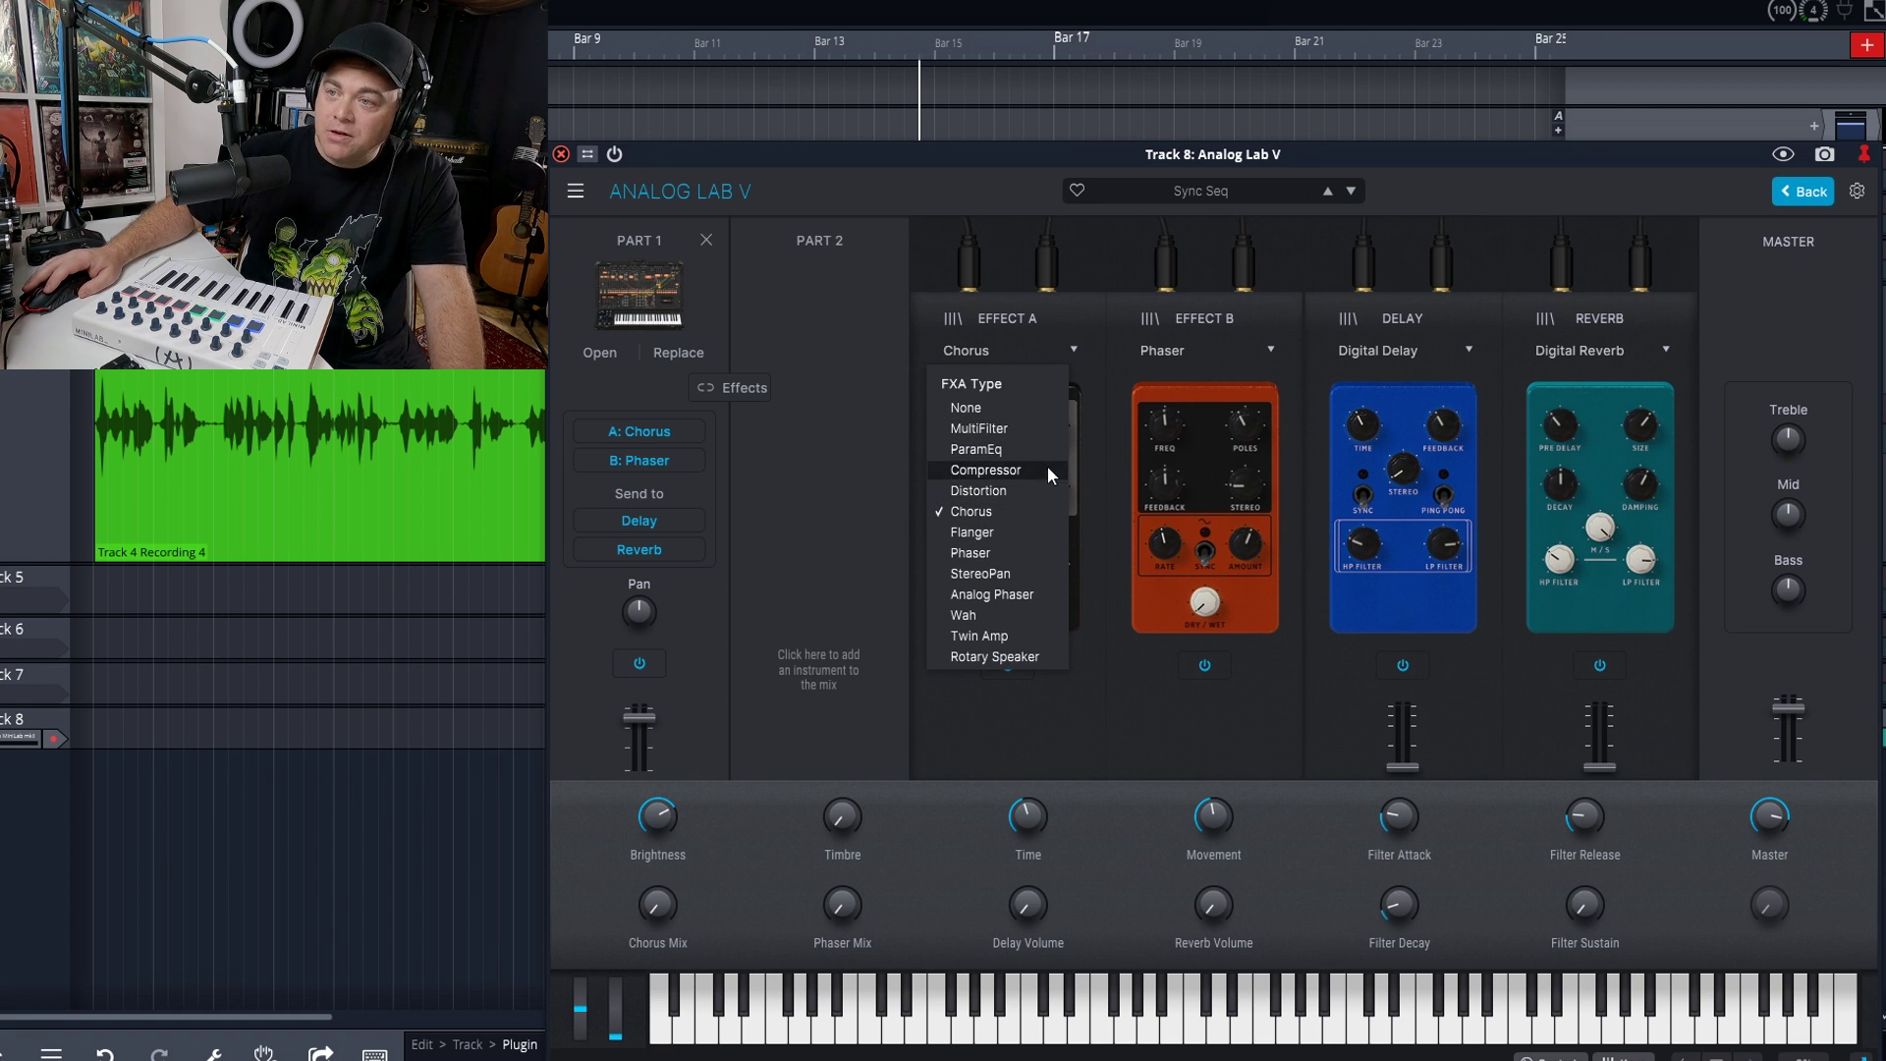
{"action": "left_click", "coordinate": [1021, 617]}
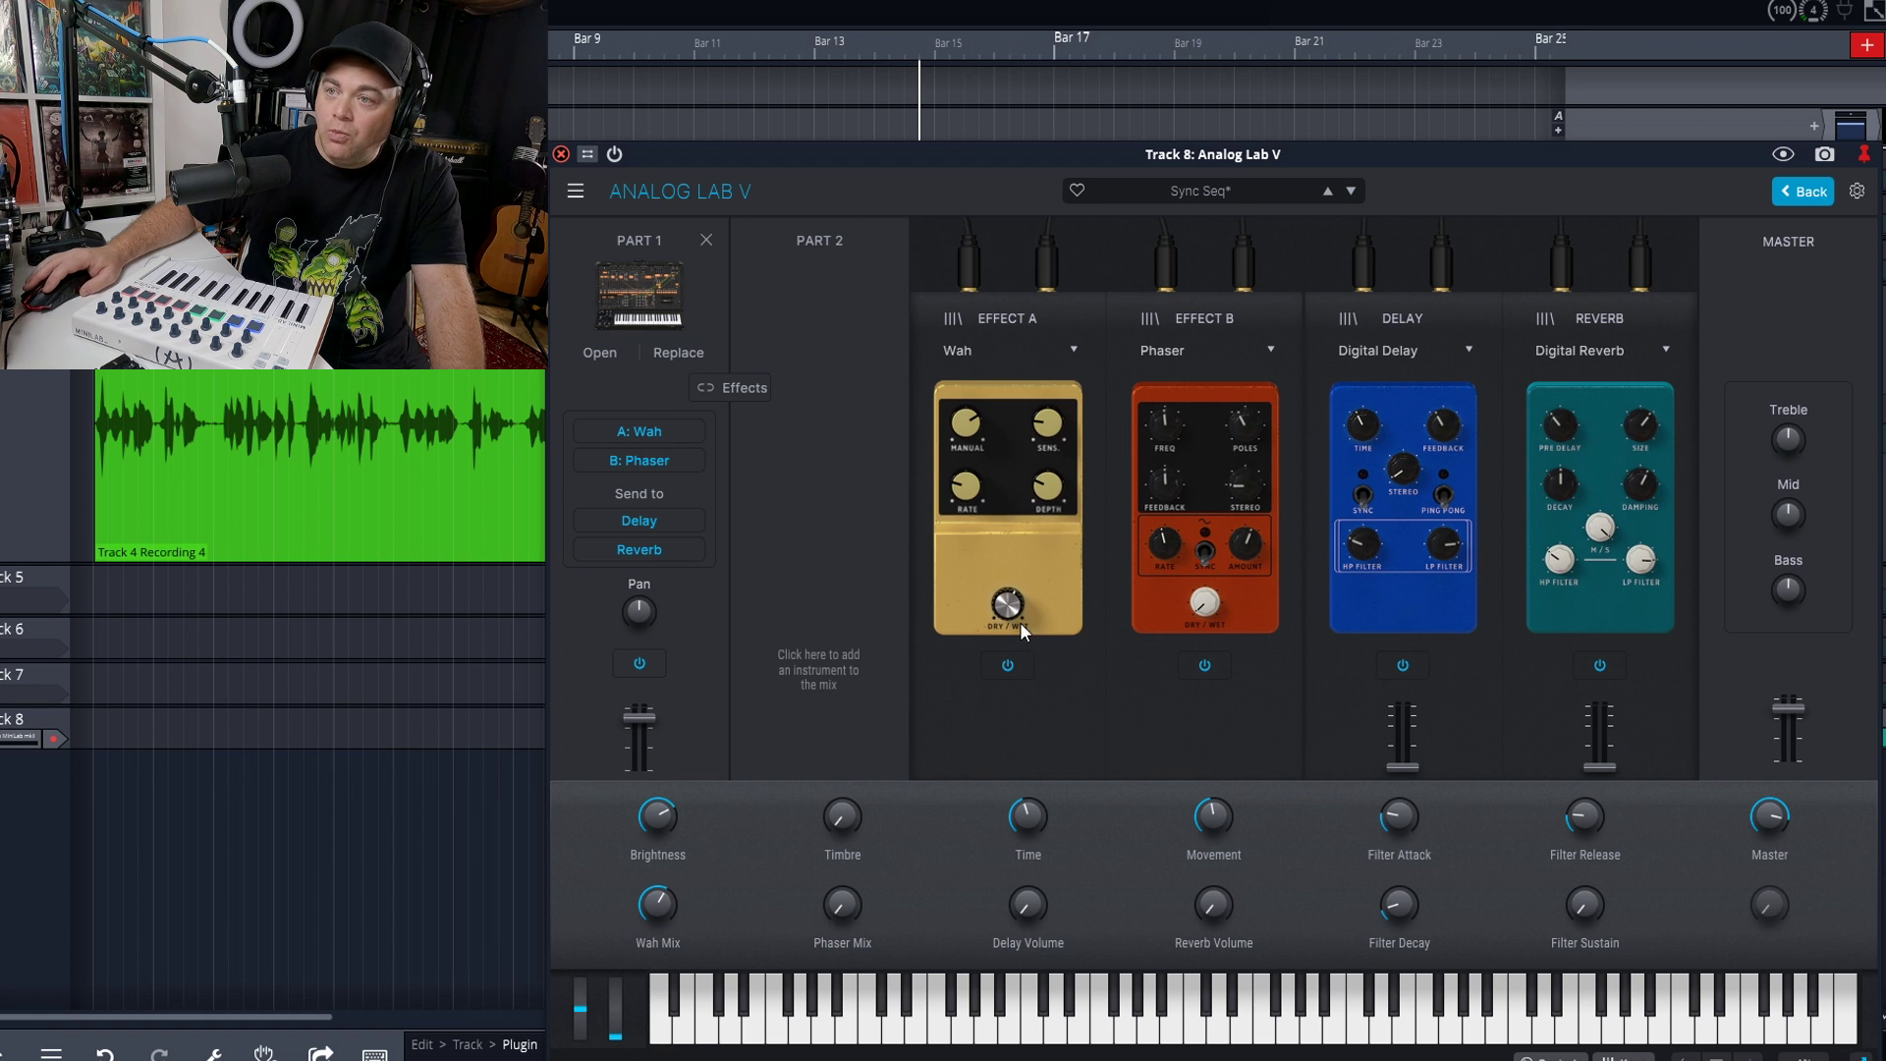
{"action": "left_click", "coordinate": [1010, 344]}
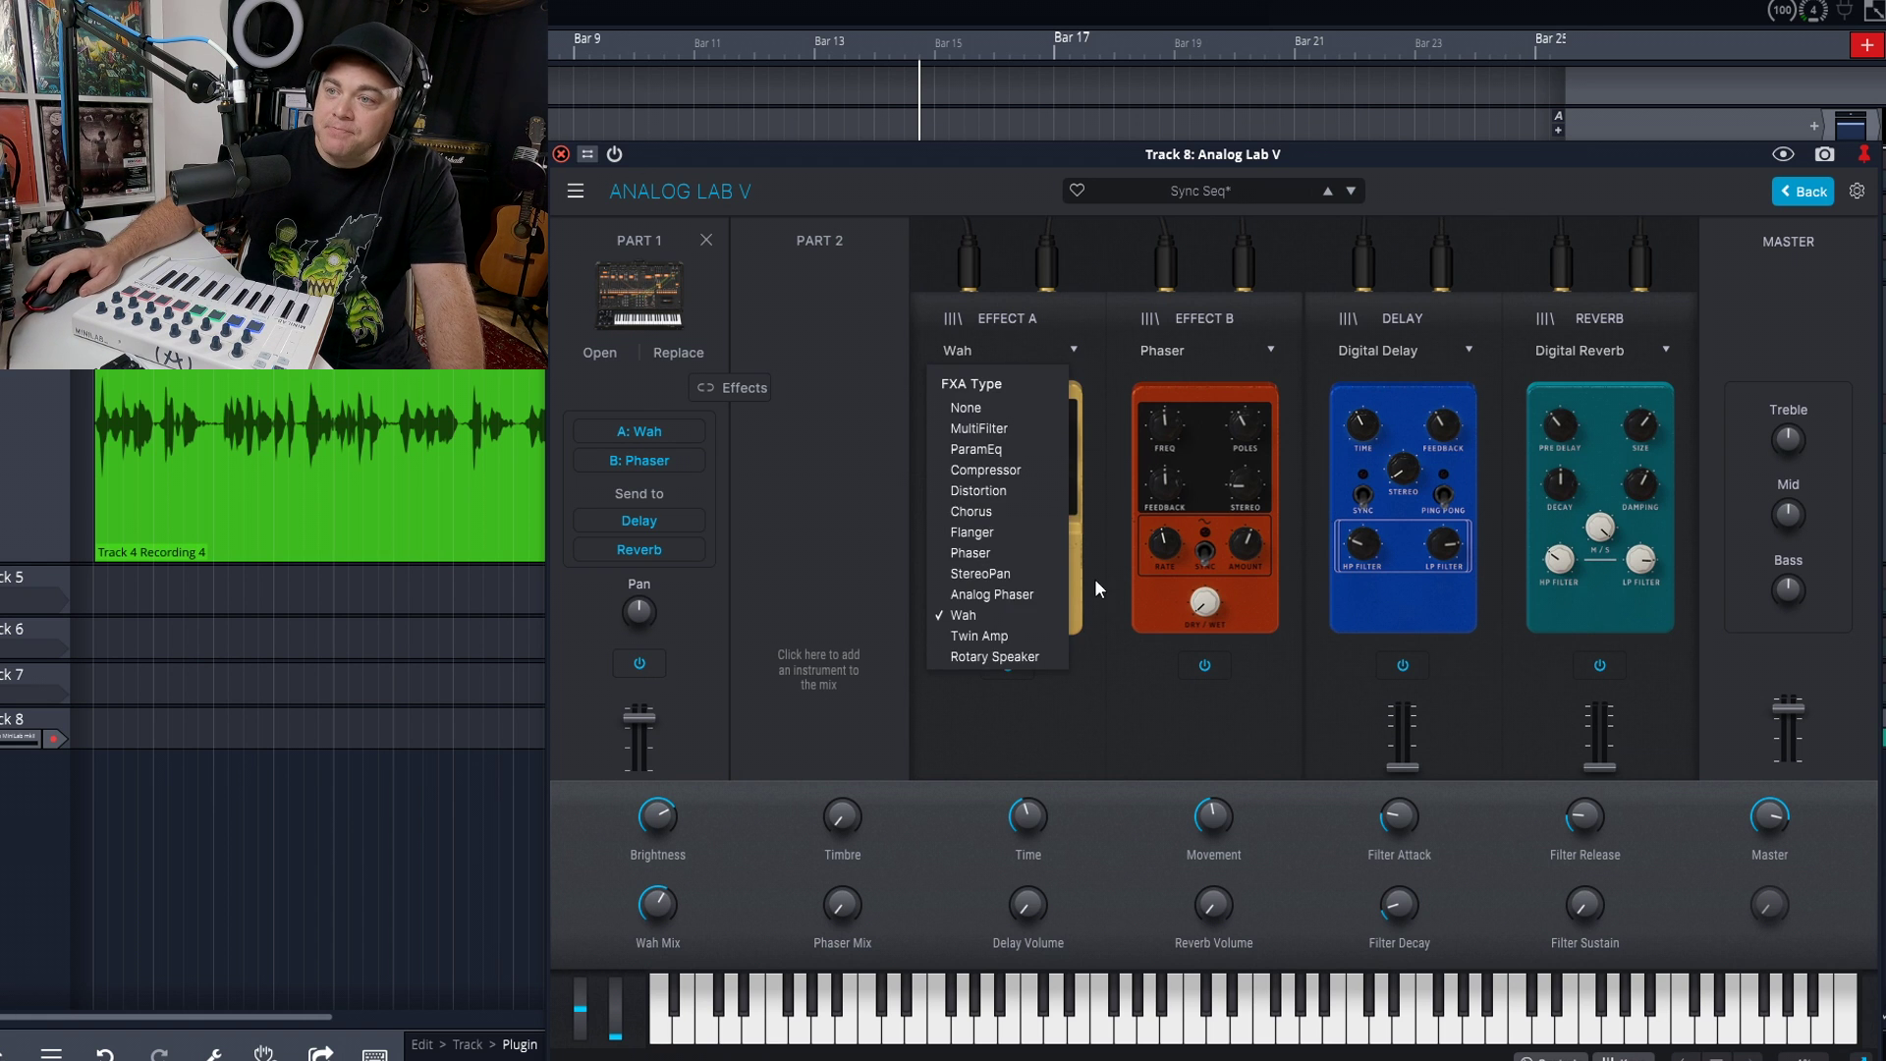
{"action": "left_click", "coordinate": [1042, 630]}
{"action": "left_click", "coordinate": [1035, 350]}
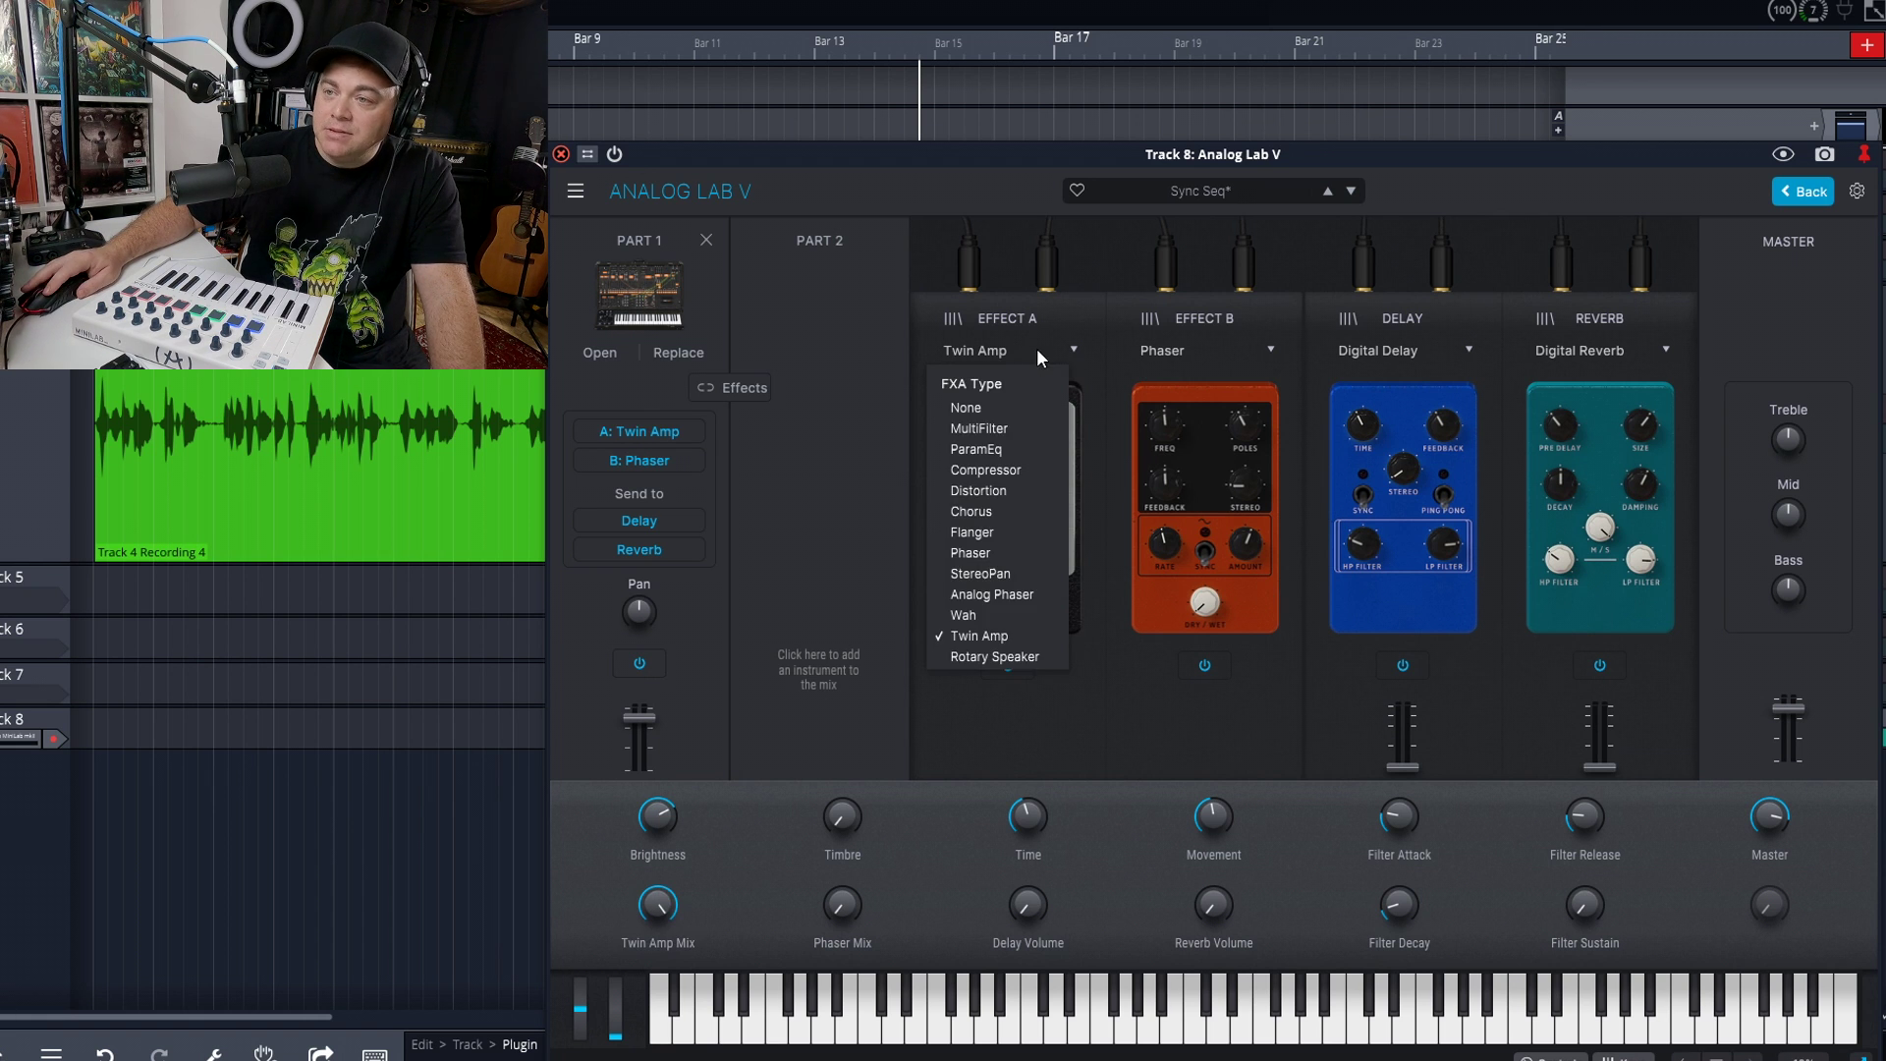
{"action": "left_click", "coordinate": [1006, 510]}
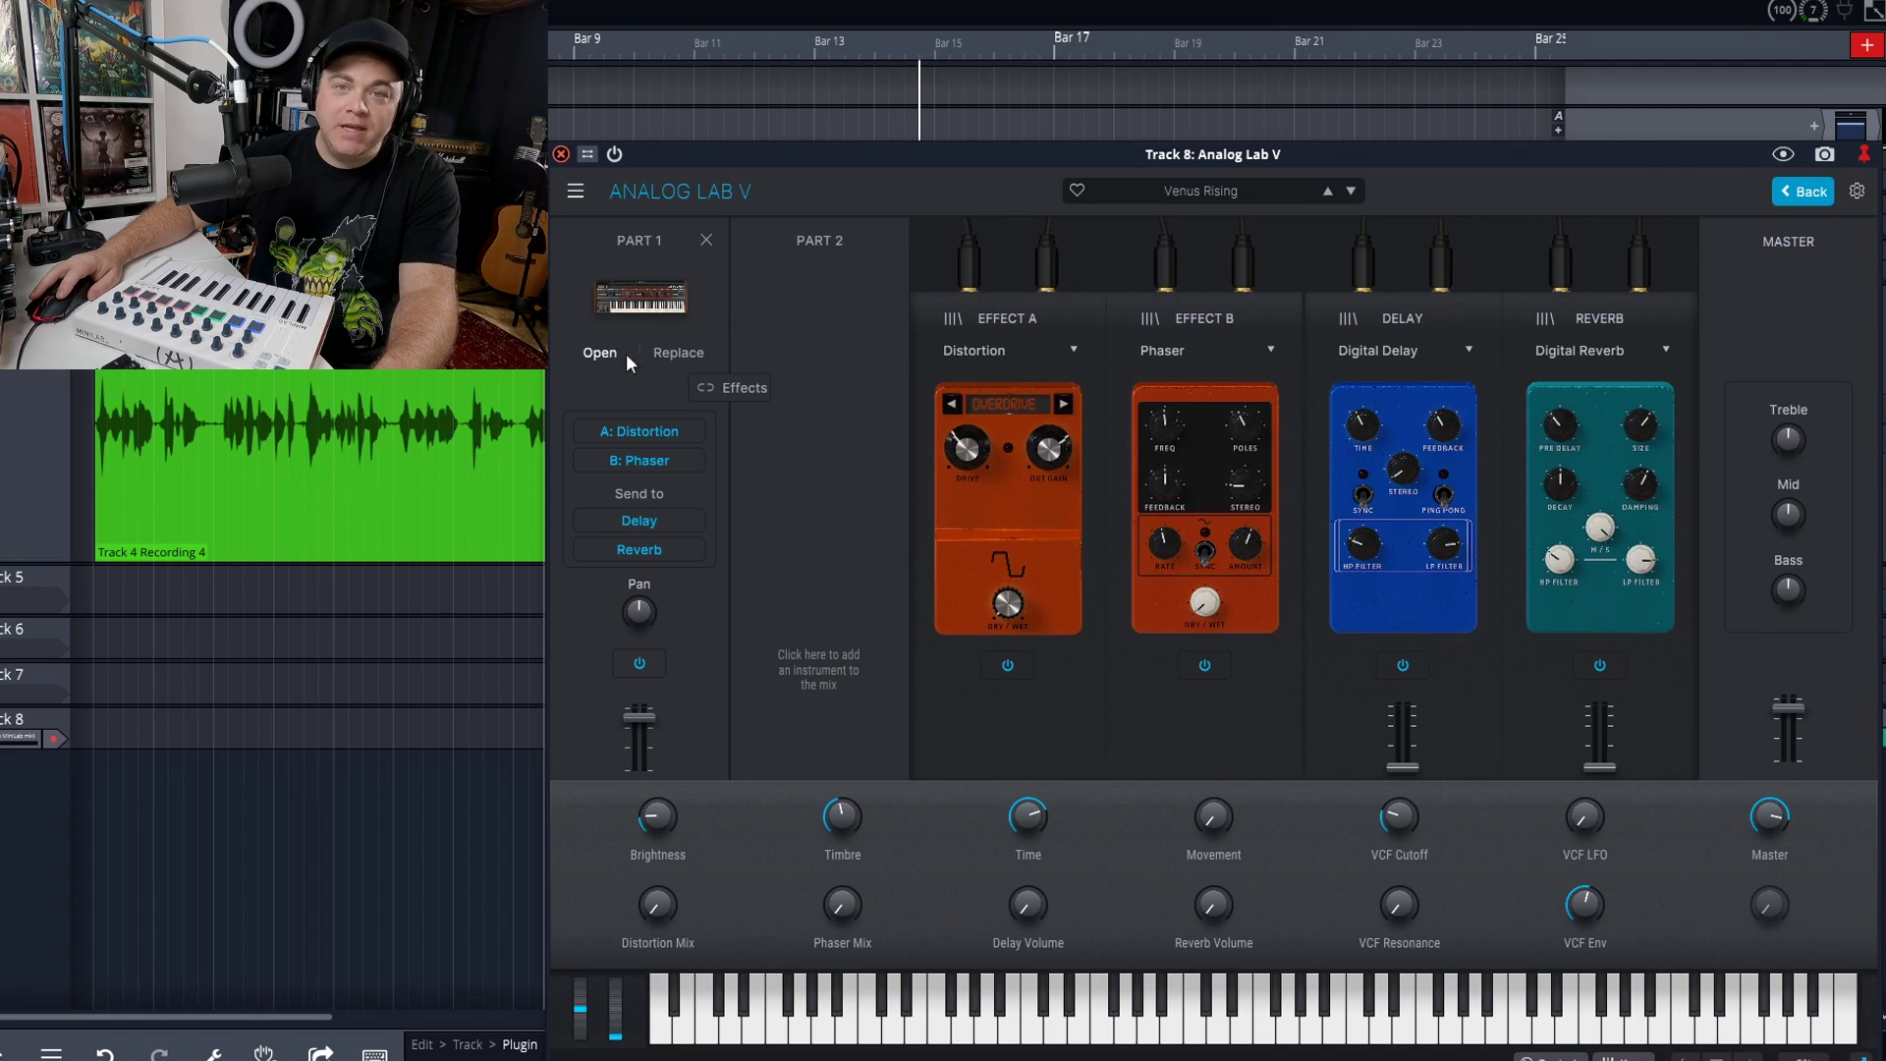
{"action": "left_click", "coordinate": [599, 352]}
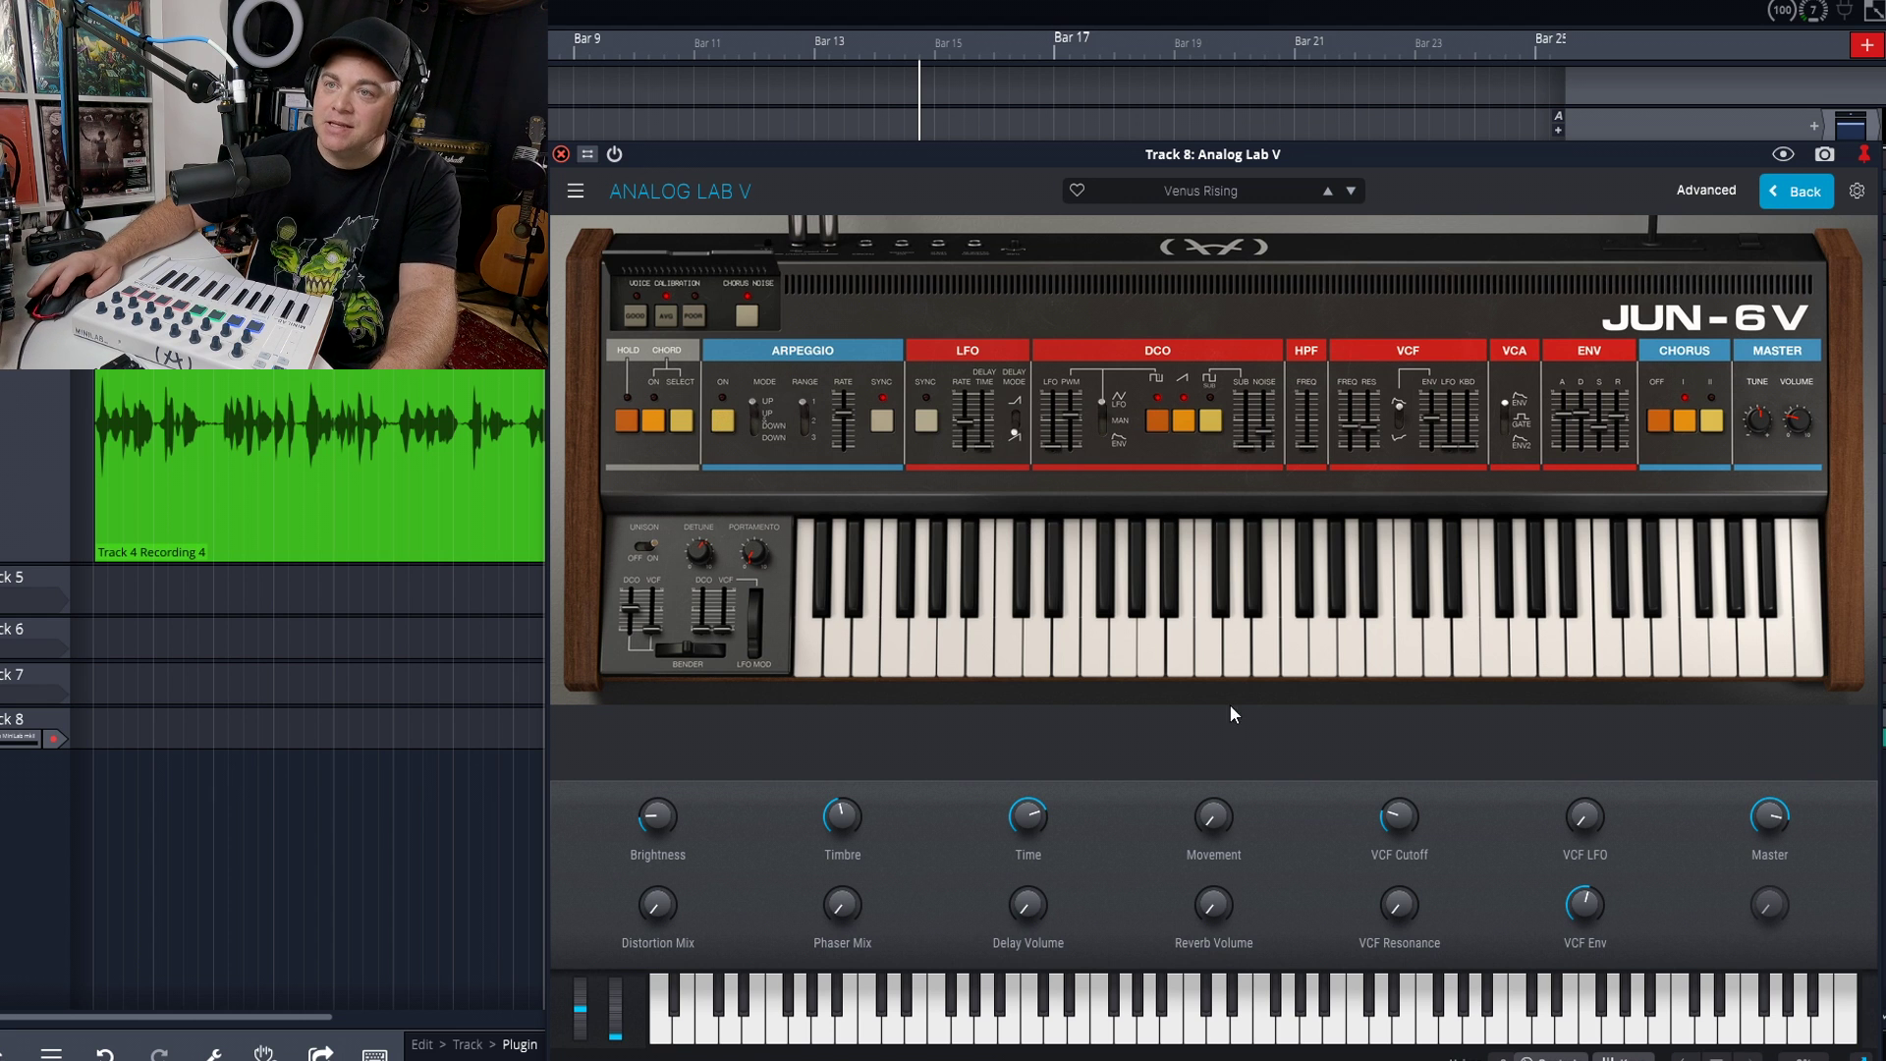
- Open and close the main menu, toggle the Advanced synth parameters on and off, then go back
{"action": "left_click", "coordinate": [576, 192]}
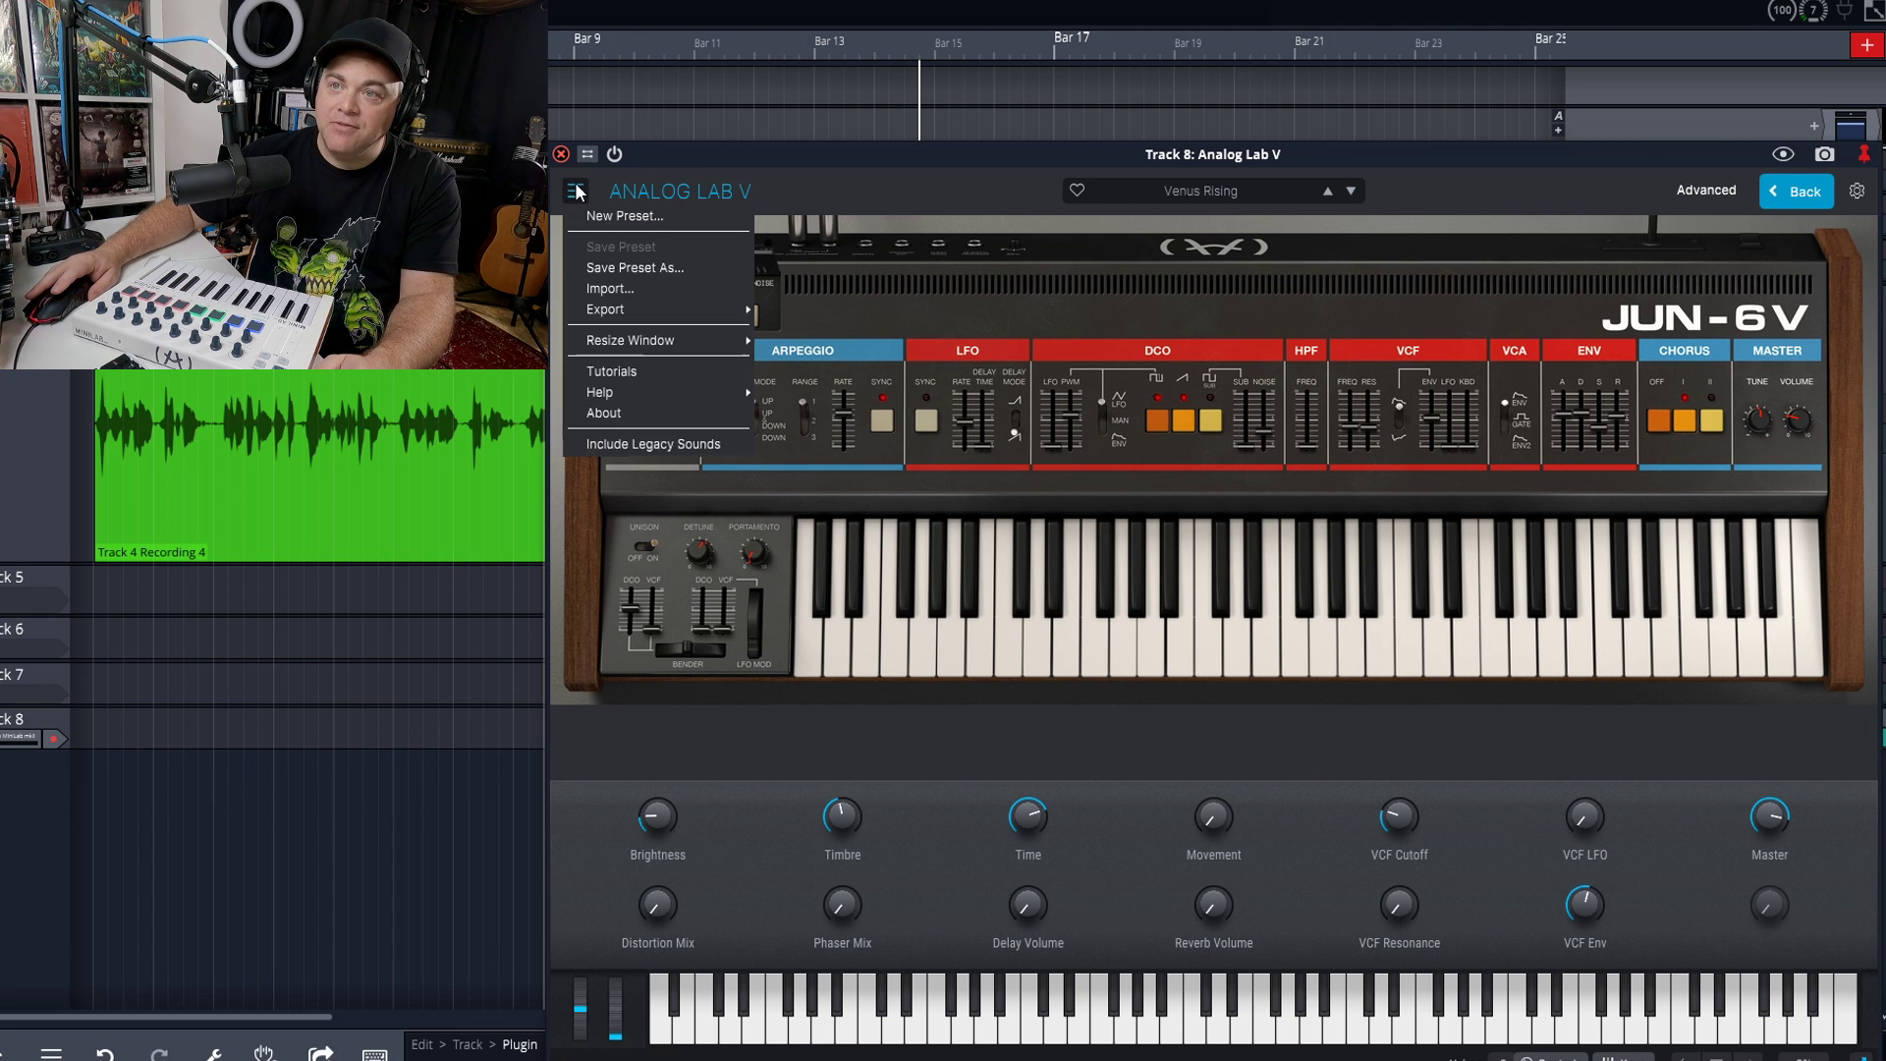
{"action": "left_click", "coordinate": [1217, 161]}
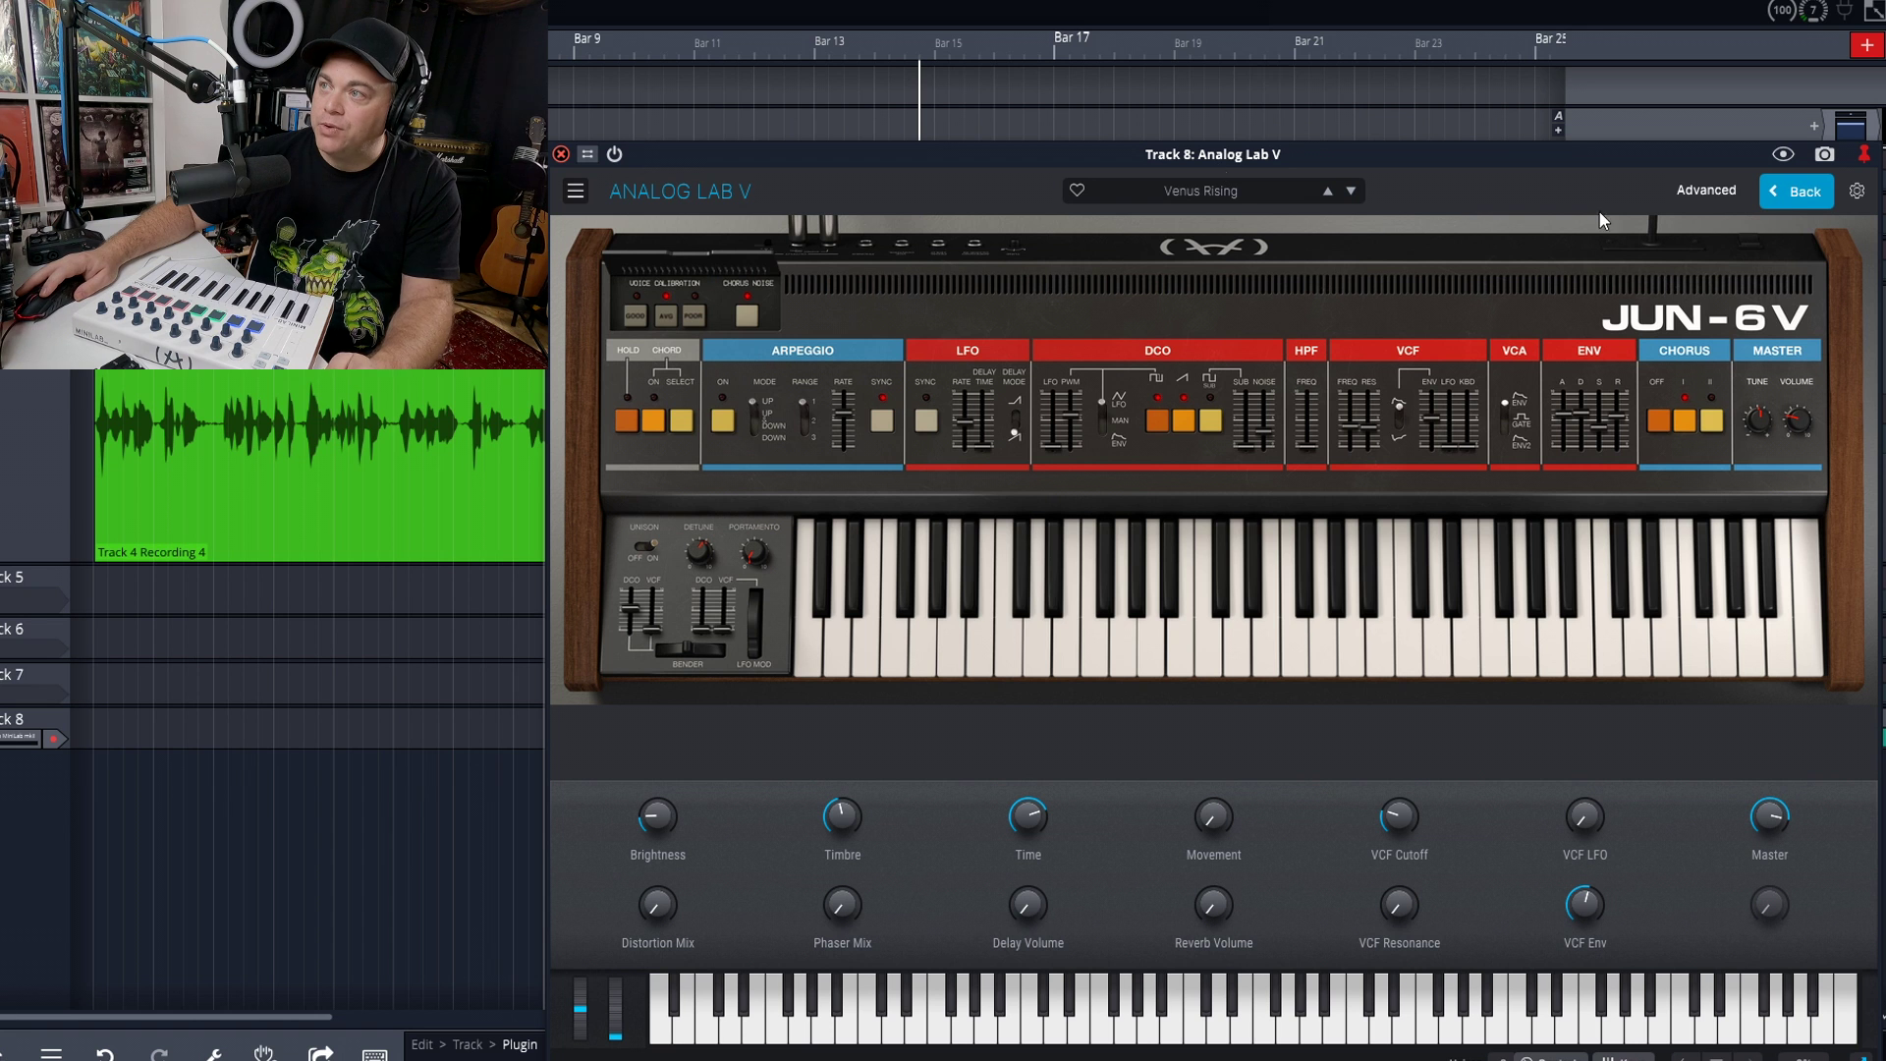
{"action": "left_click", "coordinate": [1705, 191]}
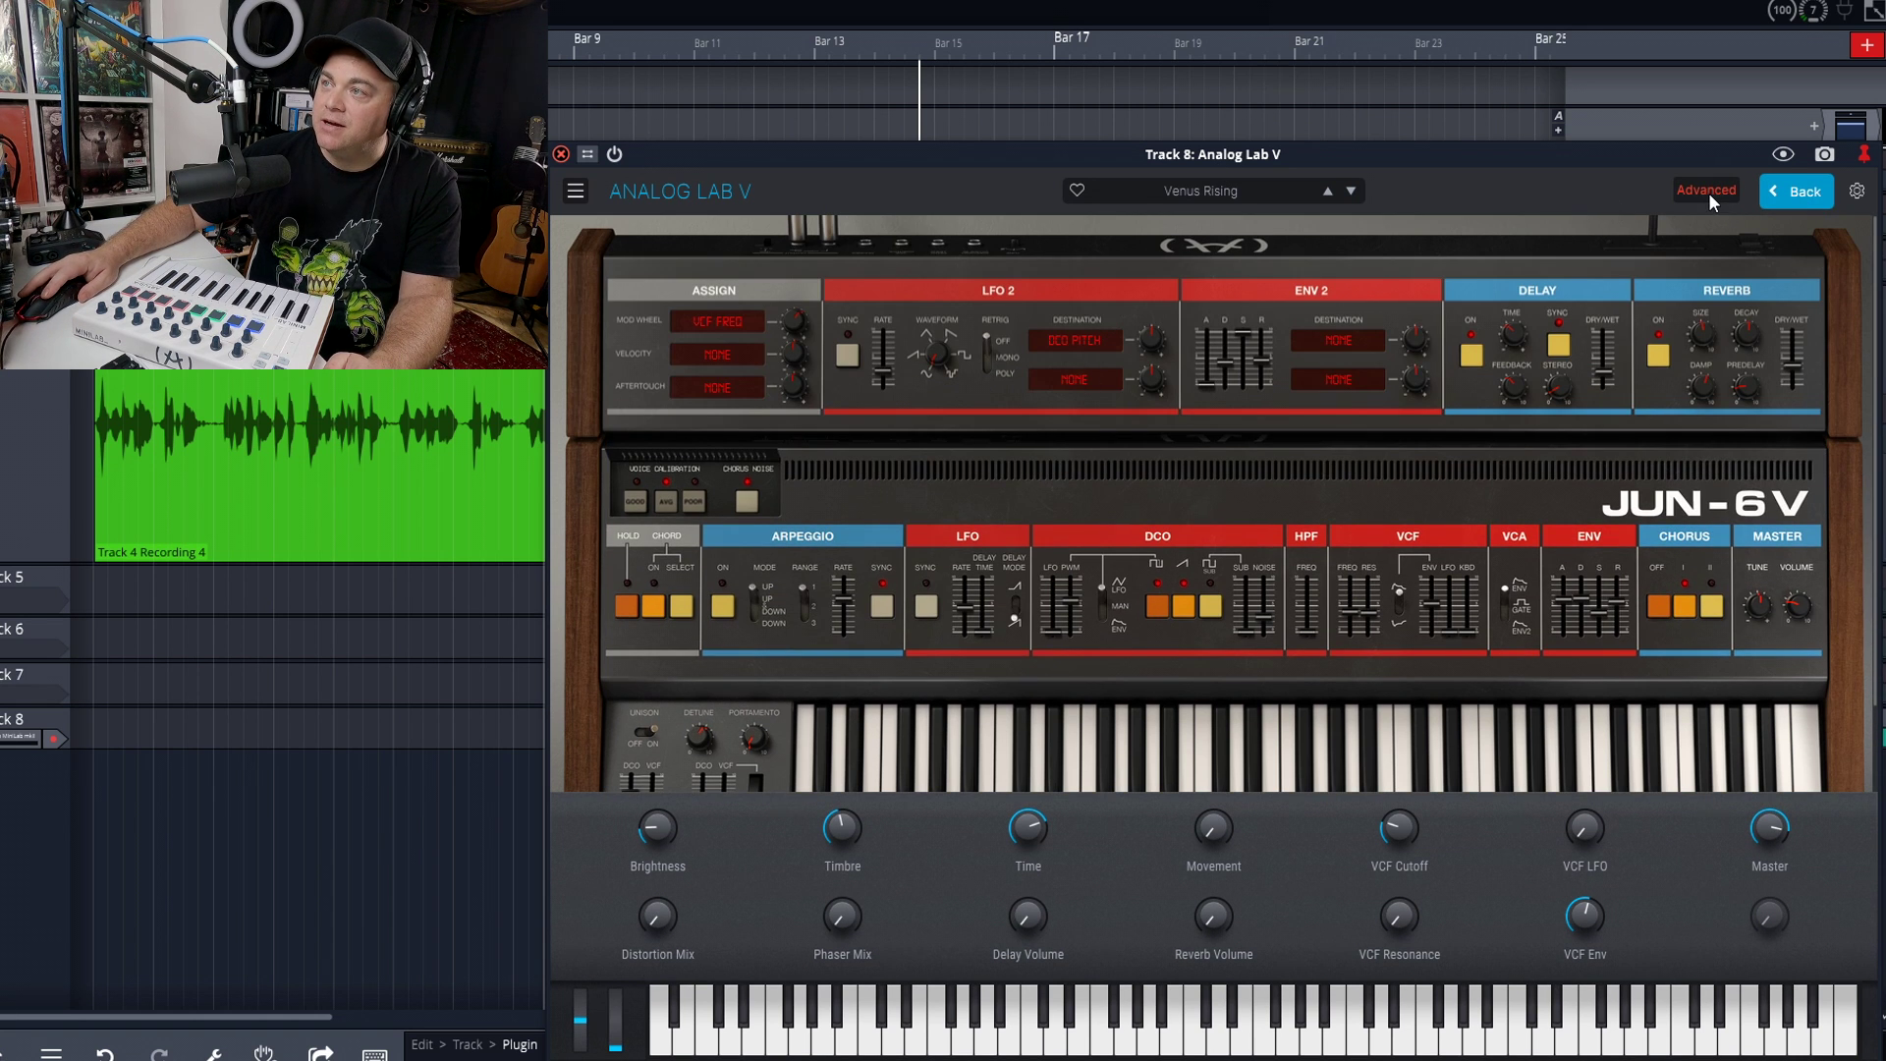
{"action": "left_click", "coordinate": [1707, 193]}
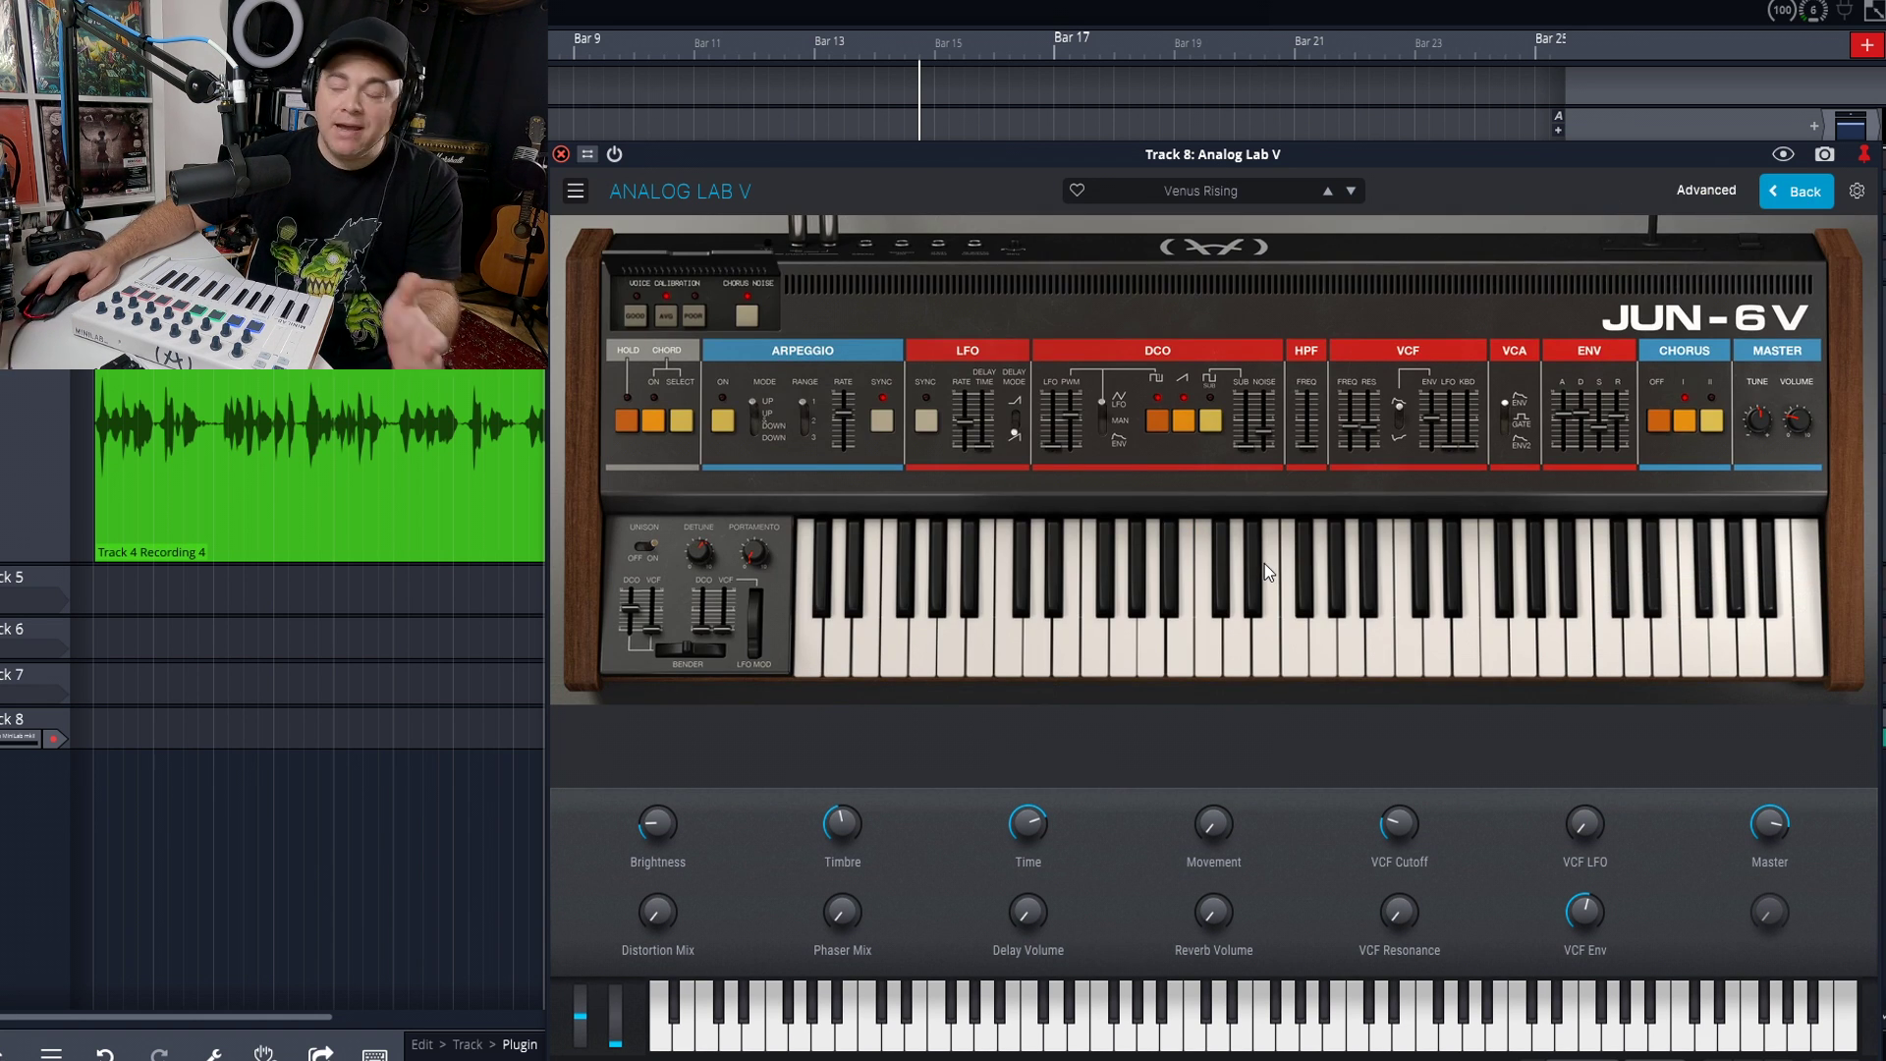
{"action": "left_click", "coordinate": [1794, 202]}
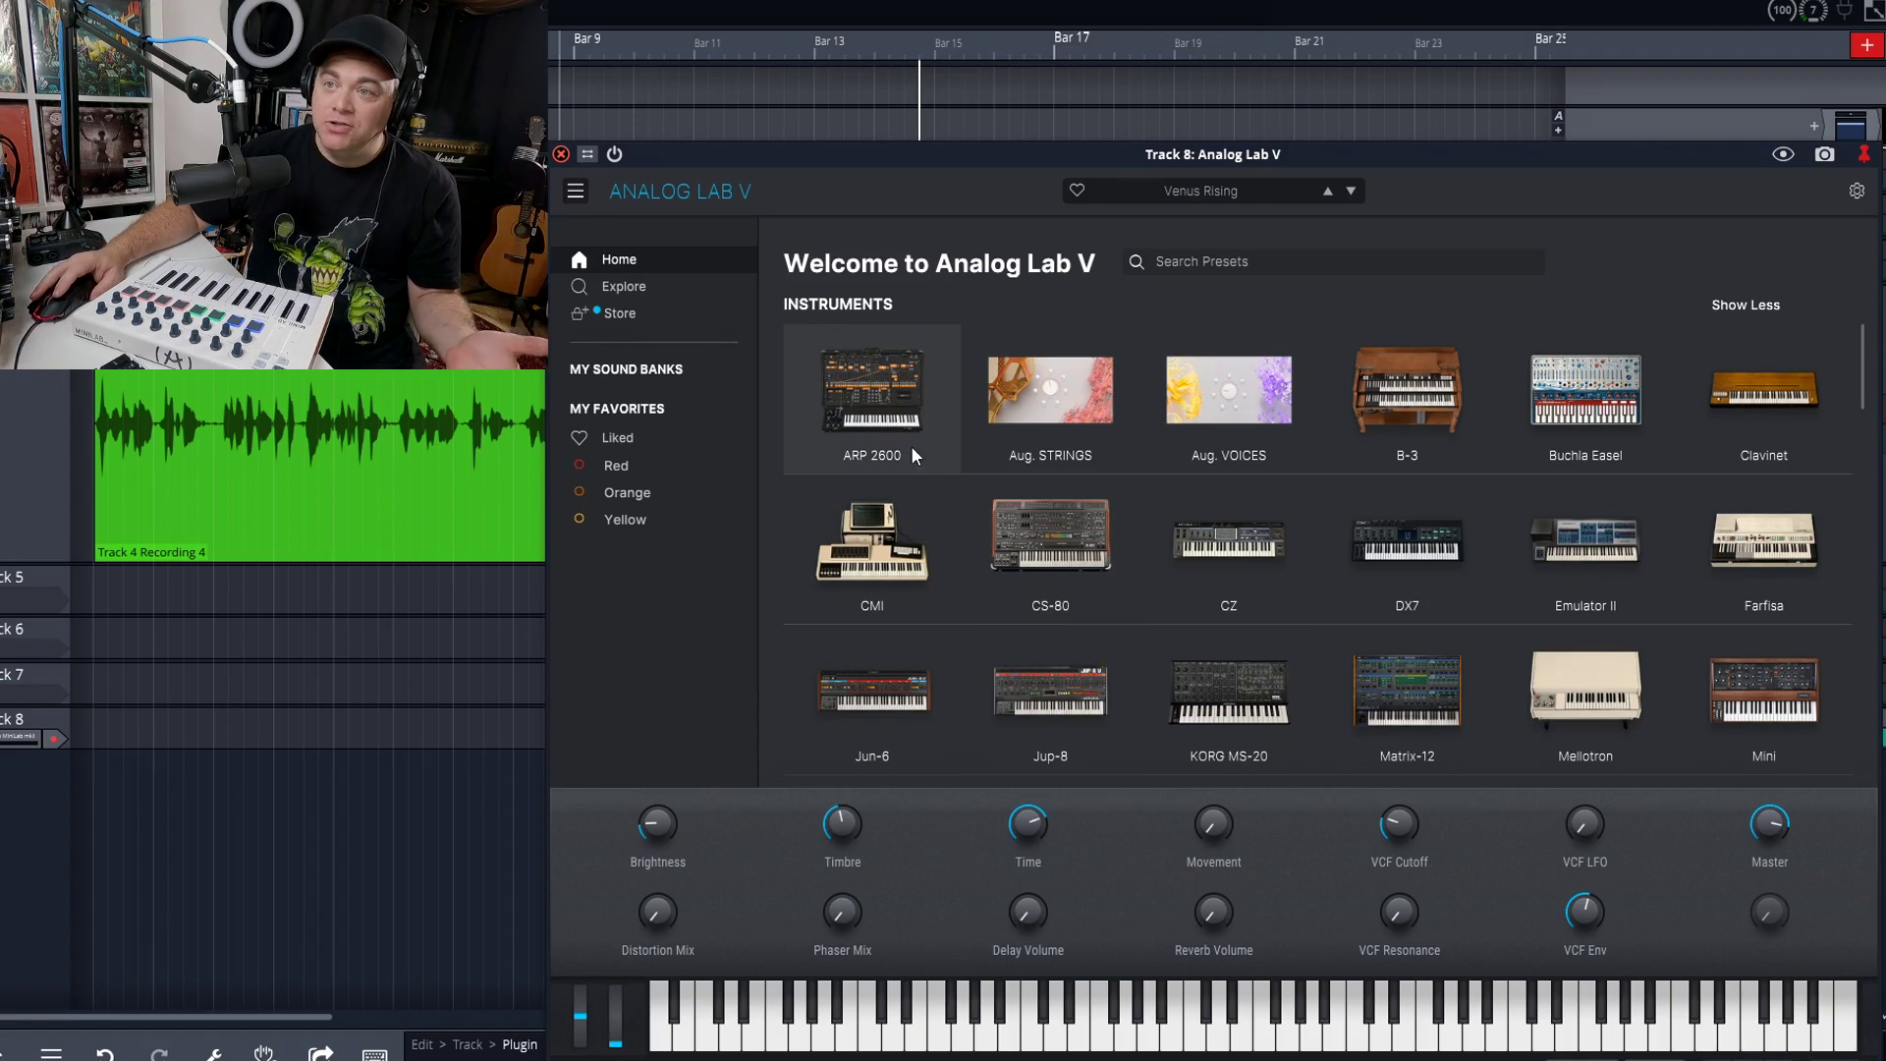
- Open the ARP 2600 preset list (519 presets) with Slow Build loaded
{"action": "left_click", "coordinate": [886, 415]}
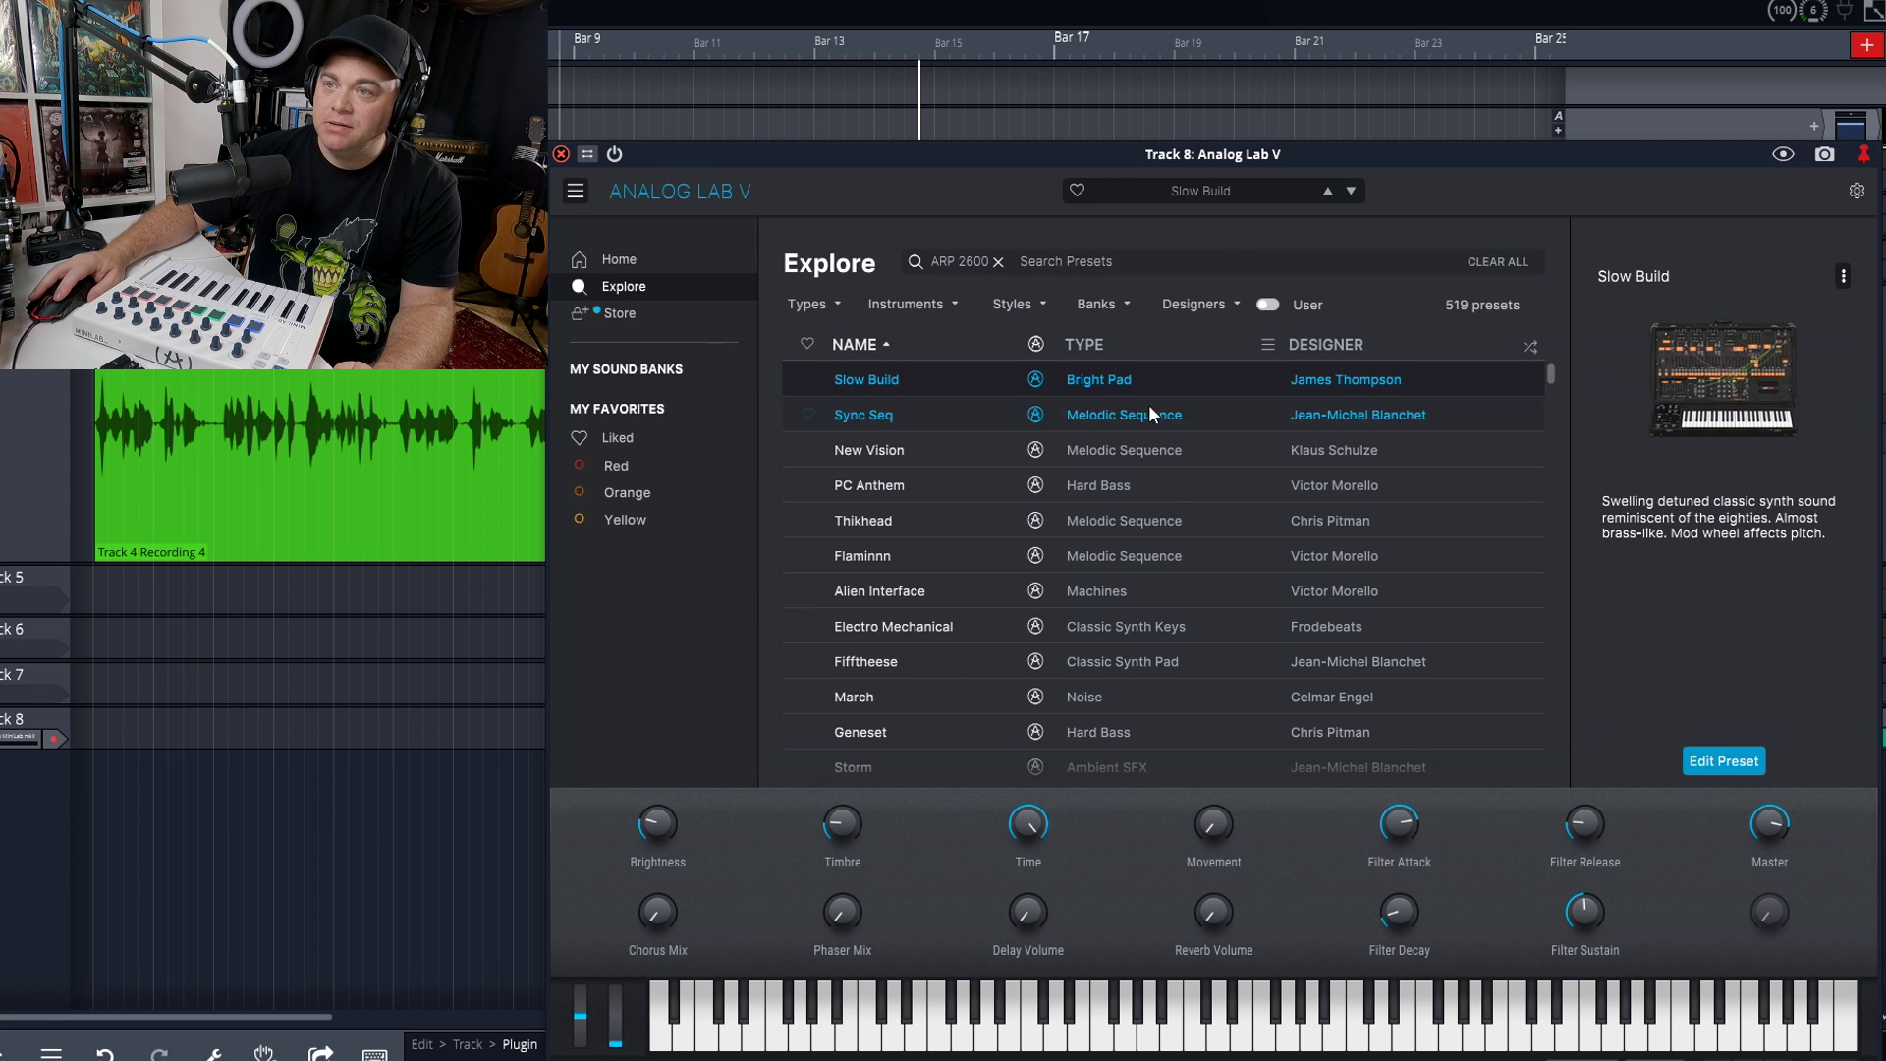
- Add Sync Seq to a new playlist named New Playlist, view that playlist, then return Home
{"action": "left_click", "coordinate": [863, 414]}
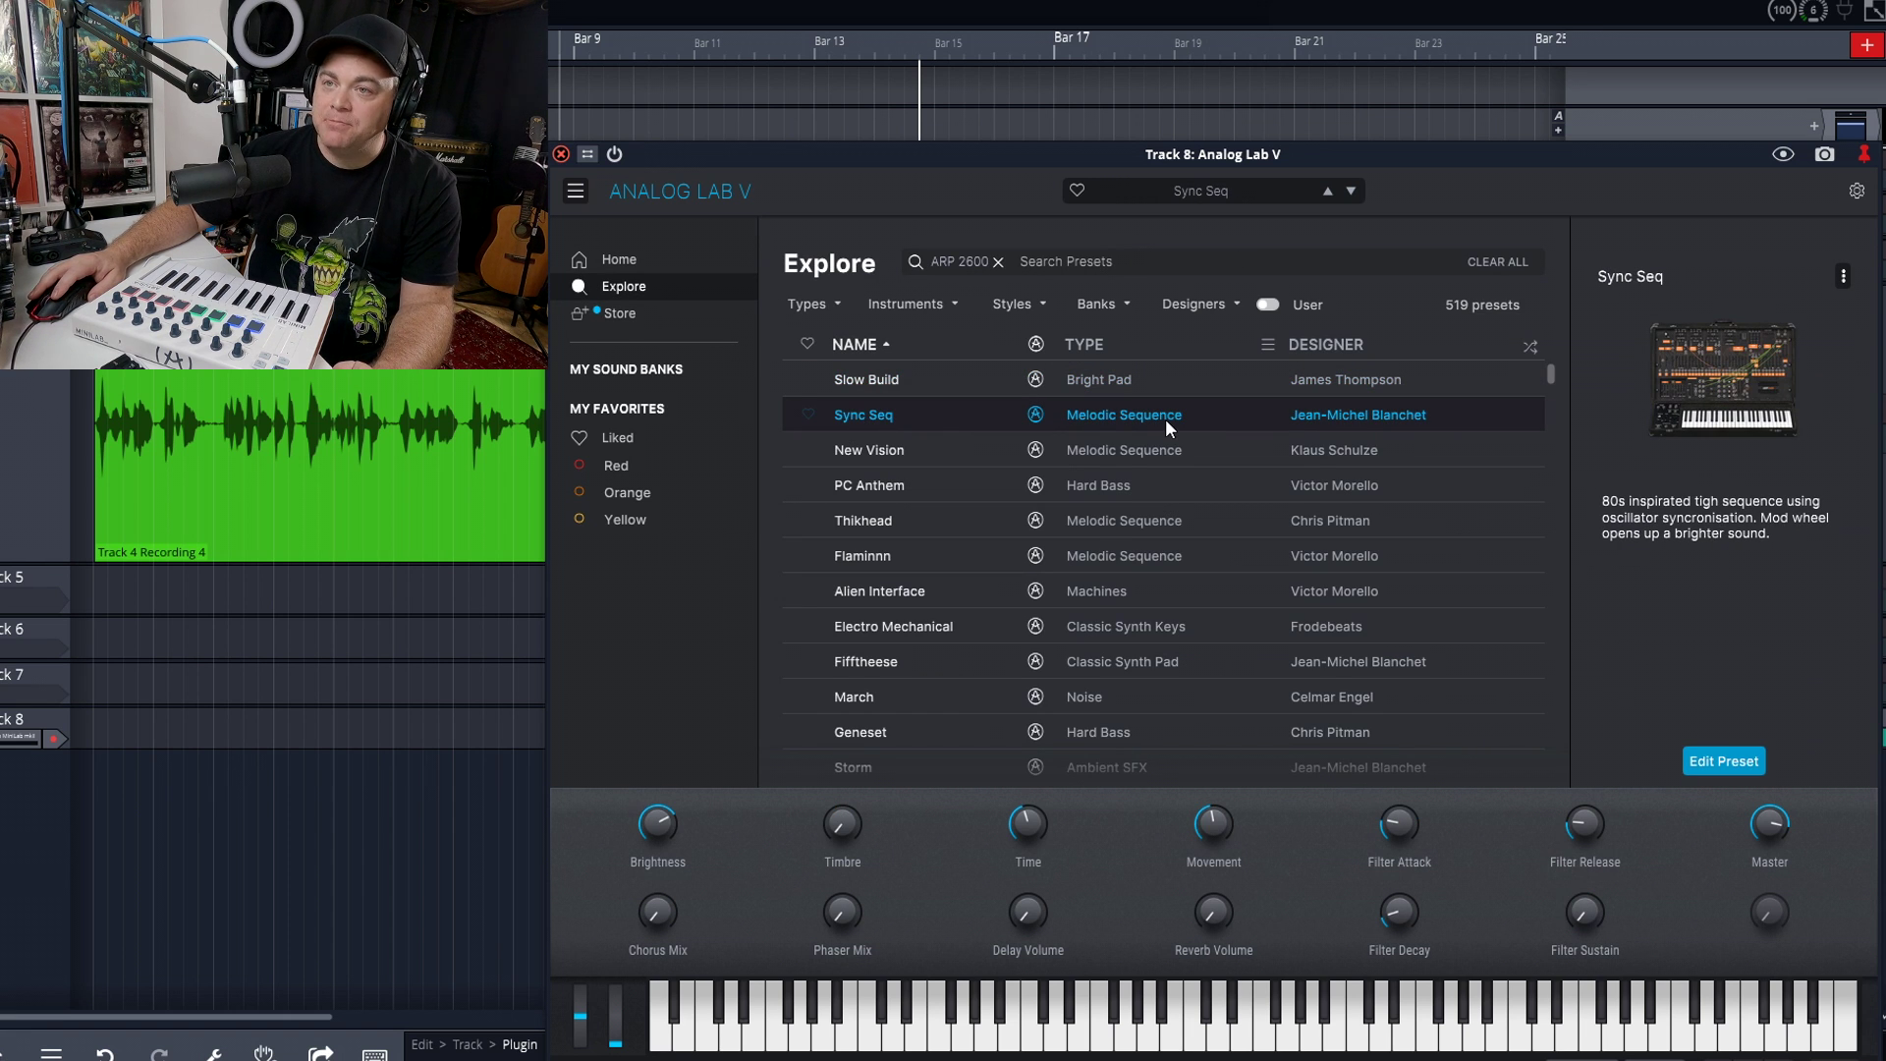
{"action": "left_click", "coordinate": [1843, 276]}
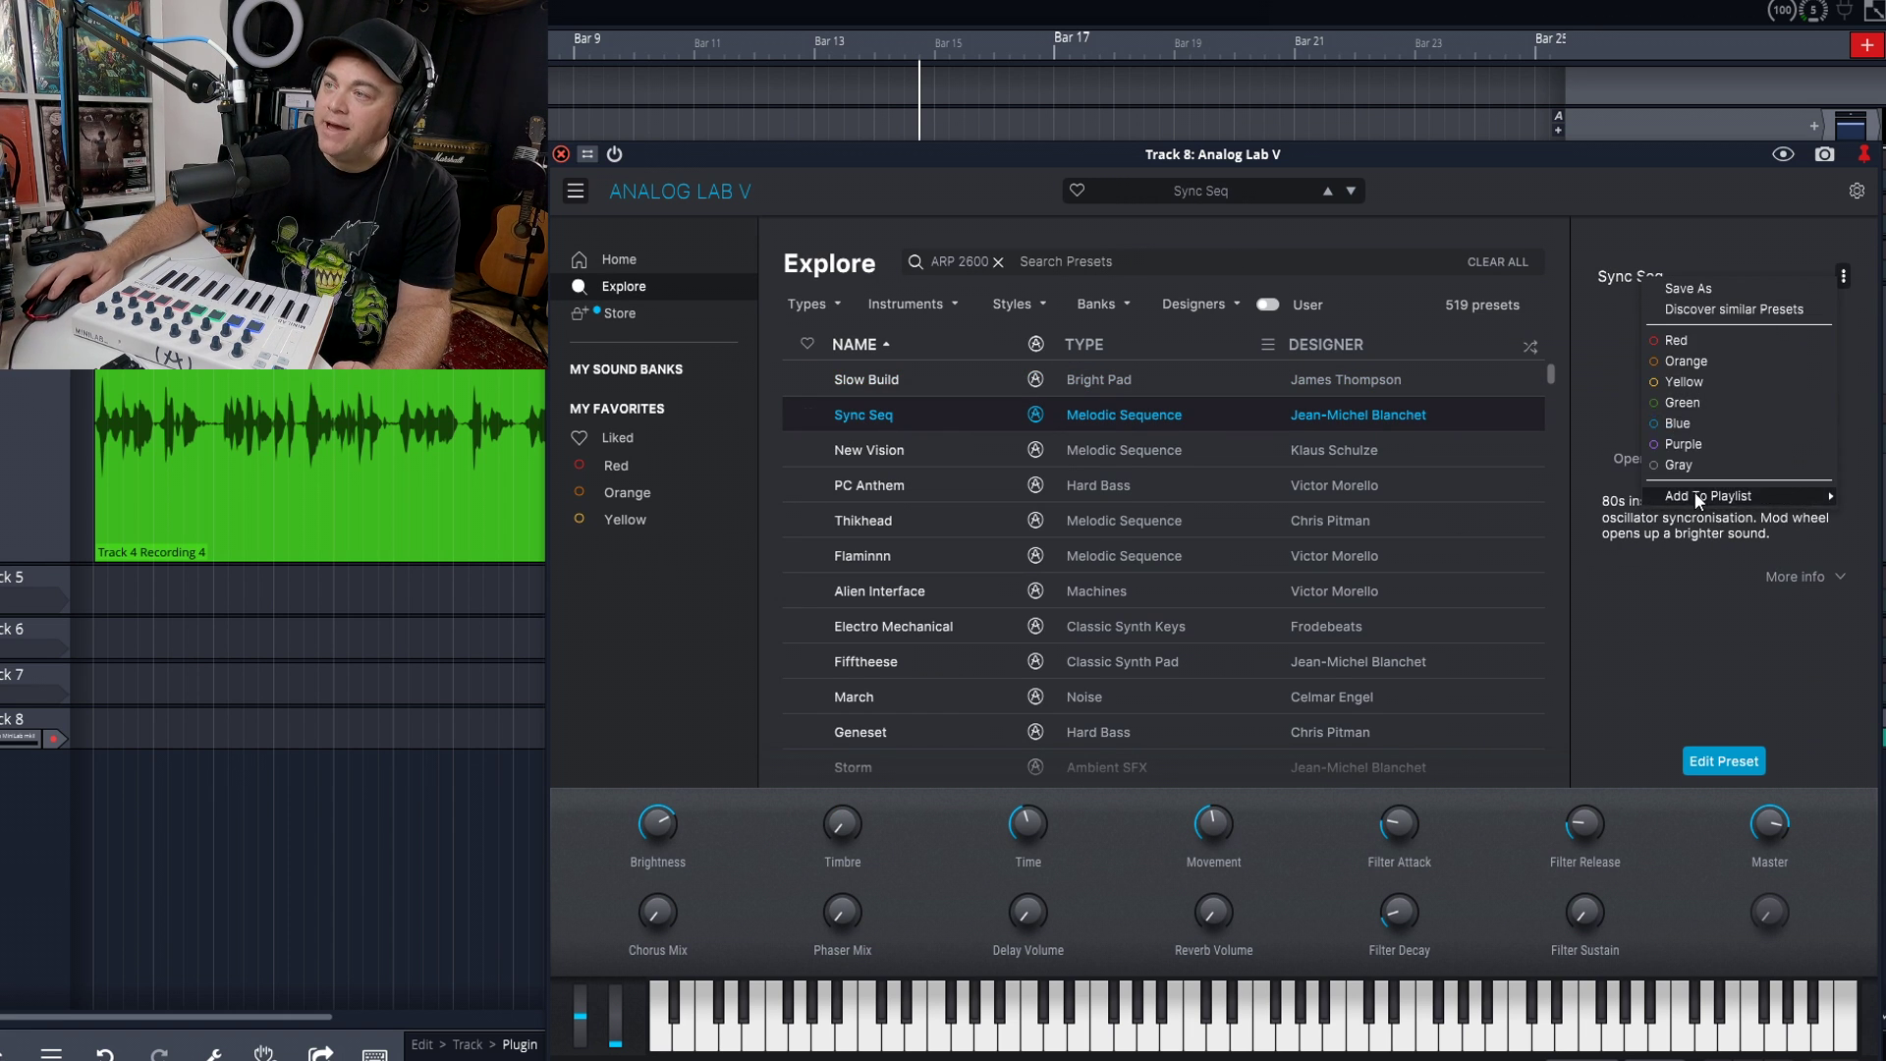
{"action": "mouse_move", "coordinate": [1697, 496]}
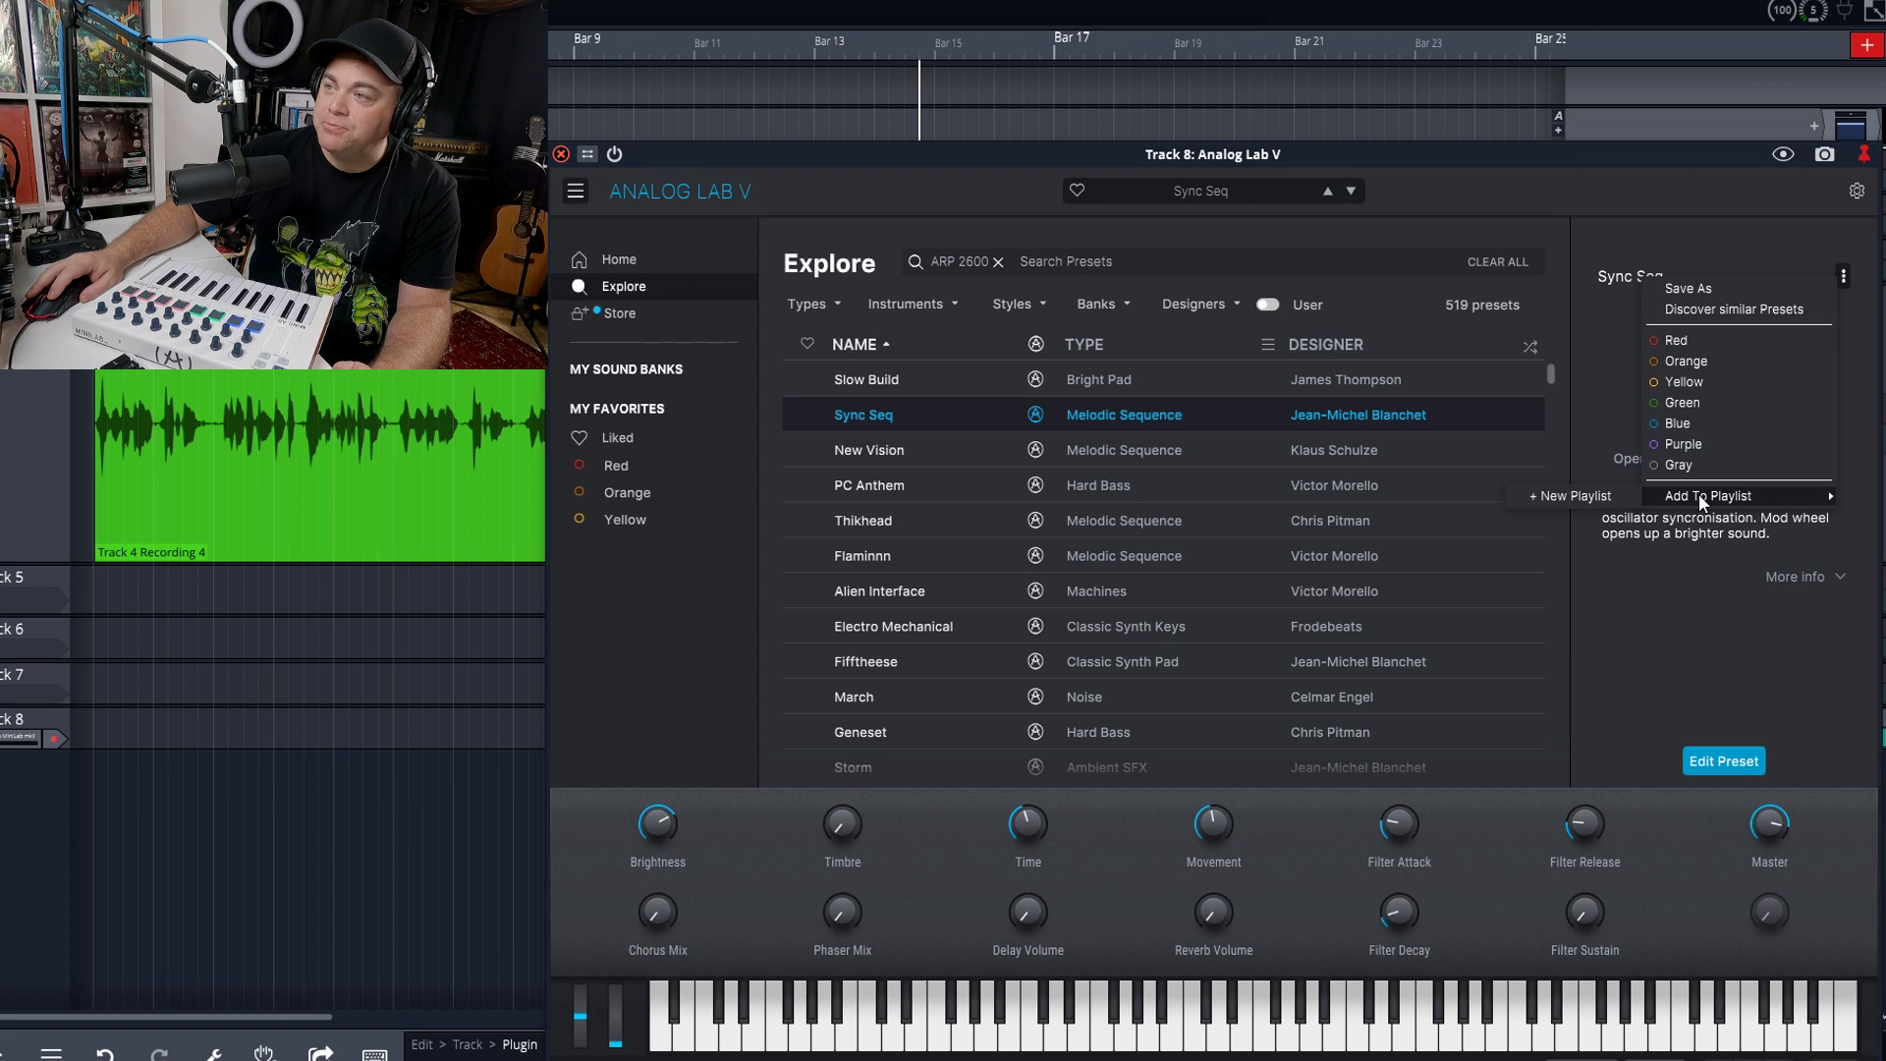
{"action": "left_click", "coordinate": [1576, 495]}
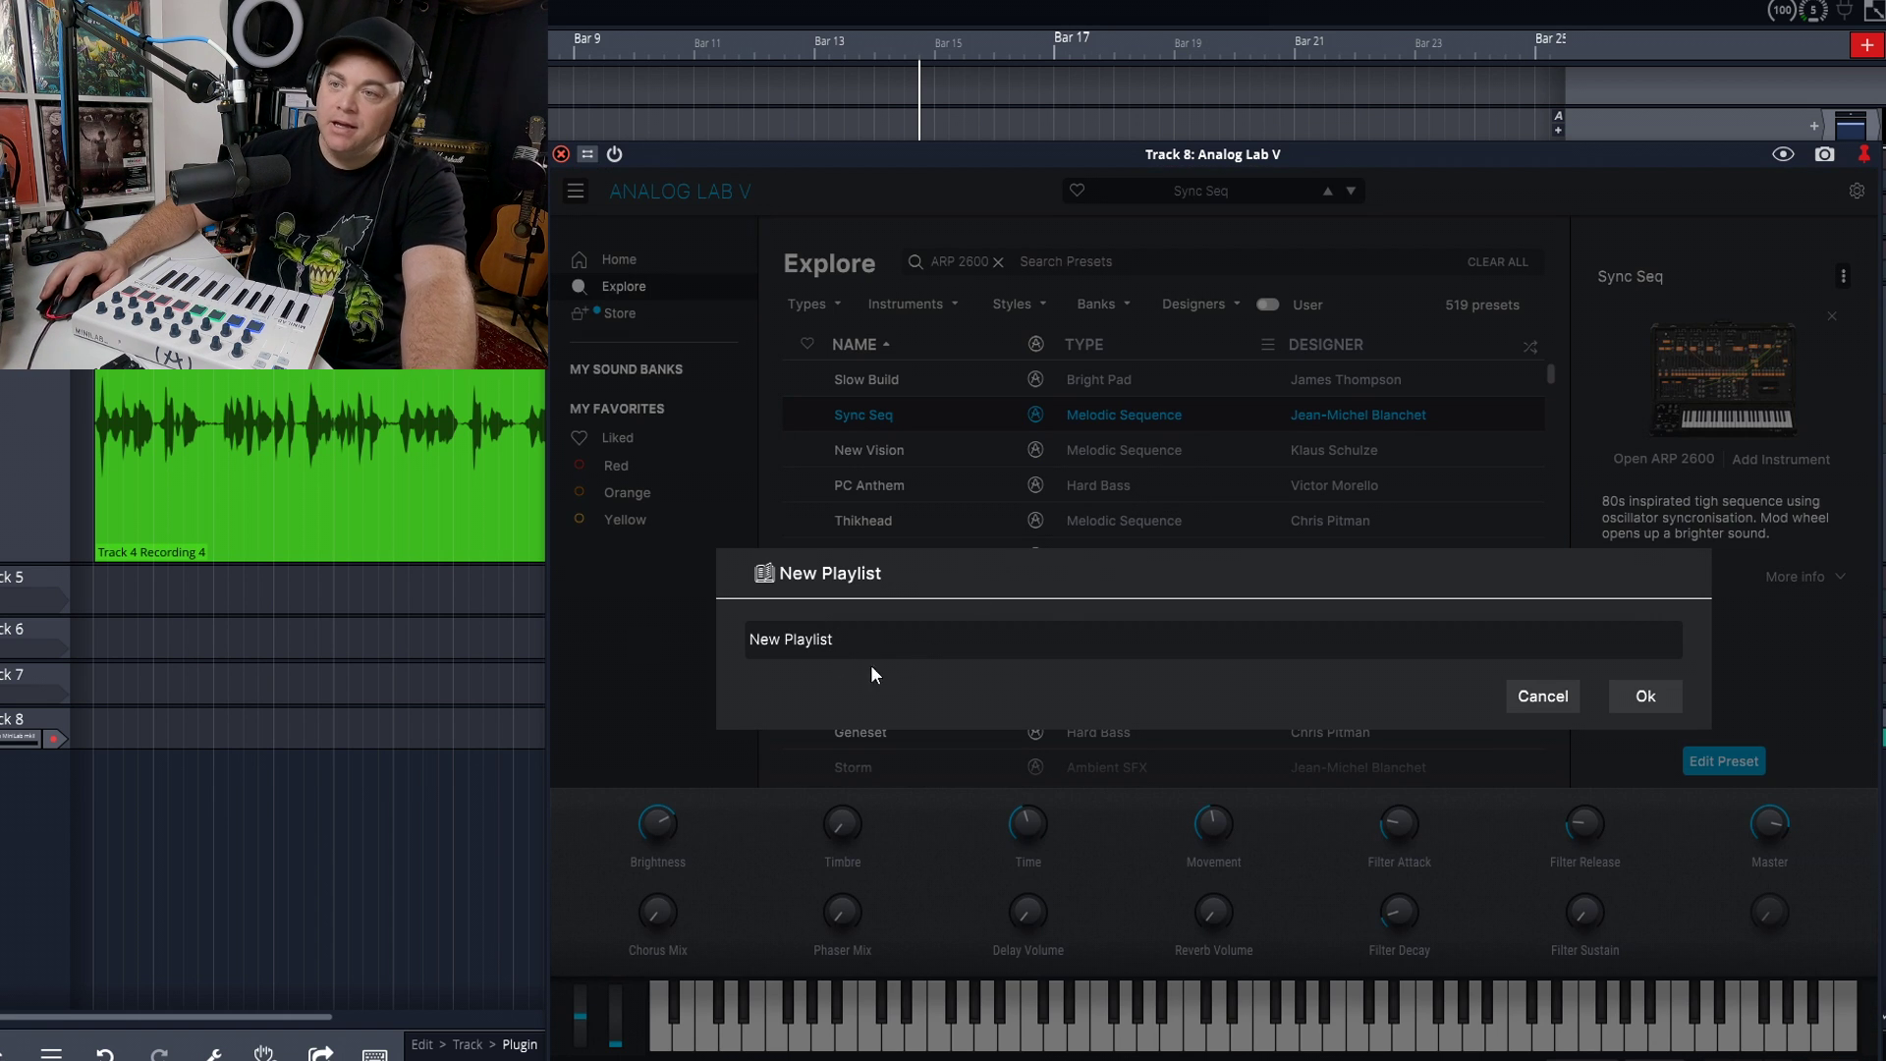
{"action": "left_click", "coordinate": [1101, 639]}
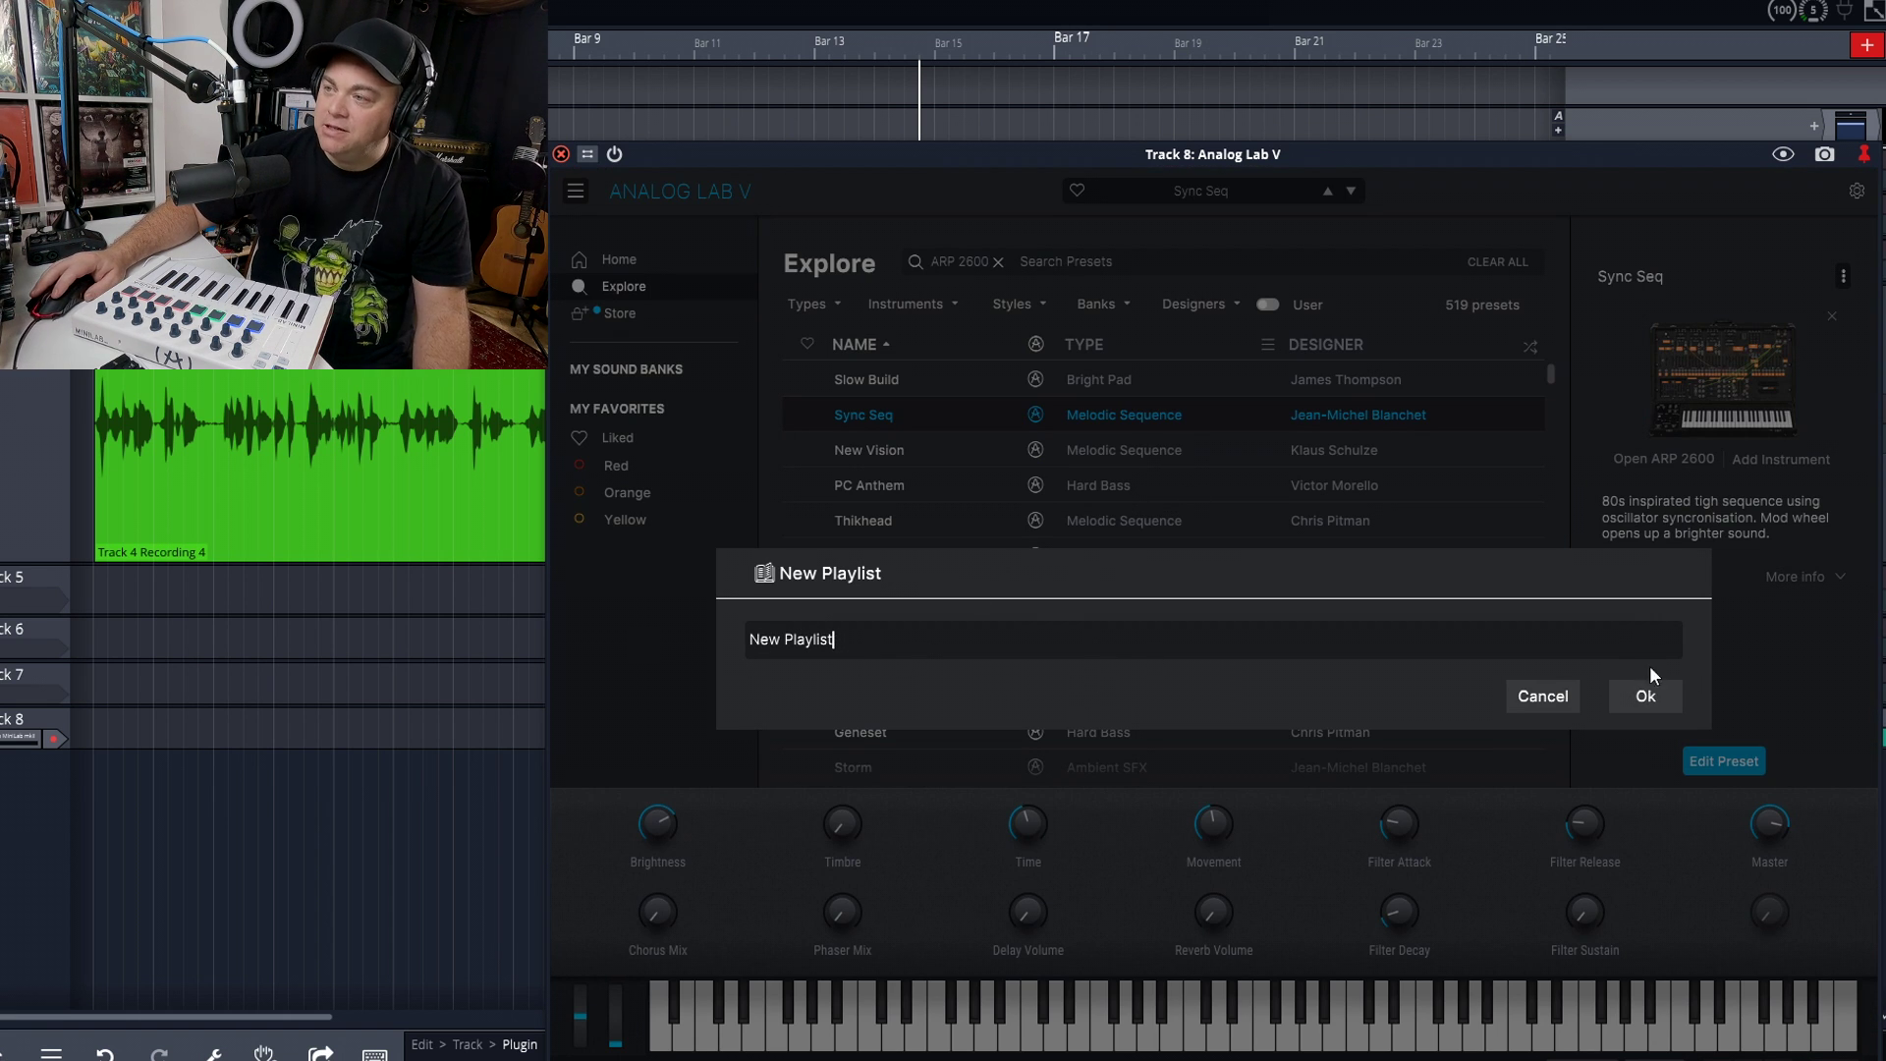
{"action": "left_click", "coordinate": [1652, 693]}
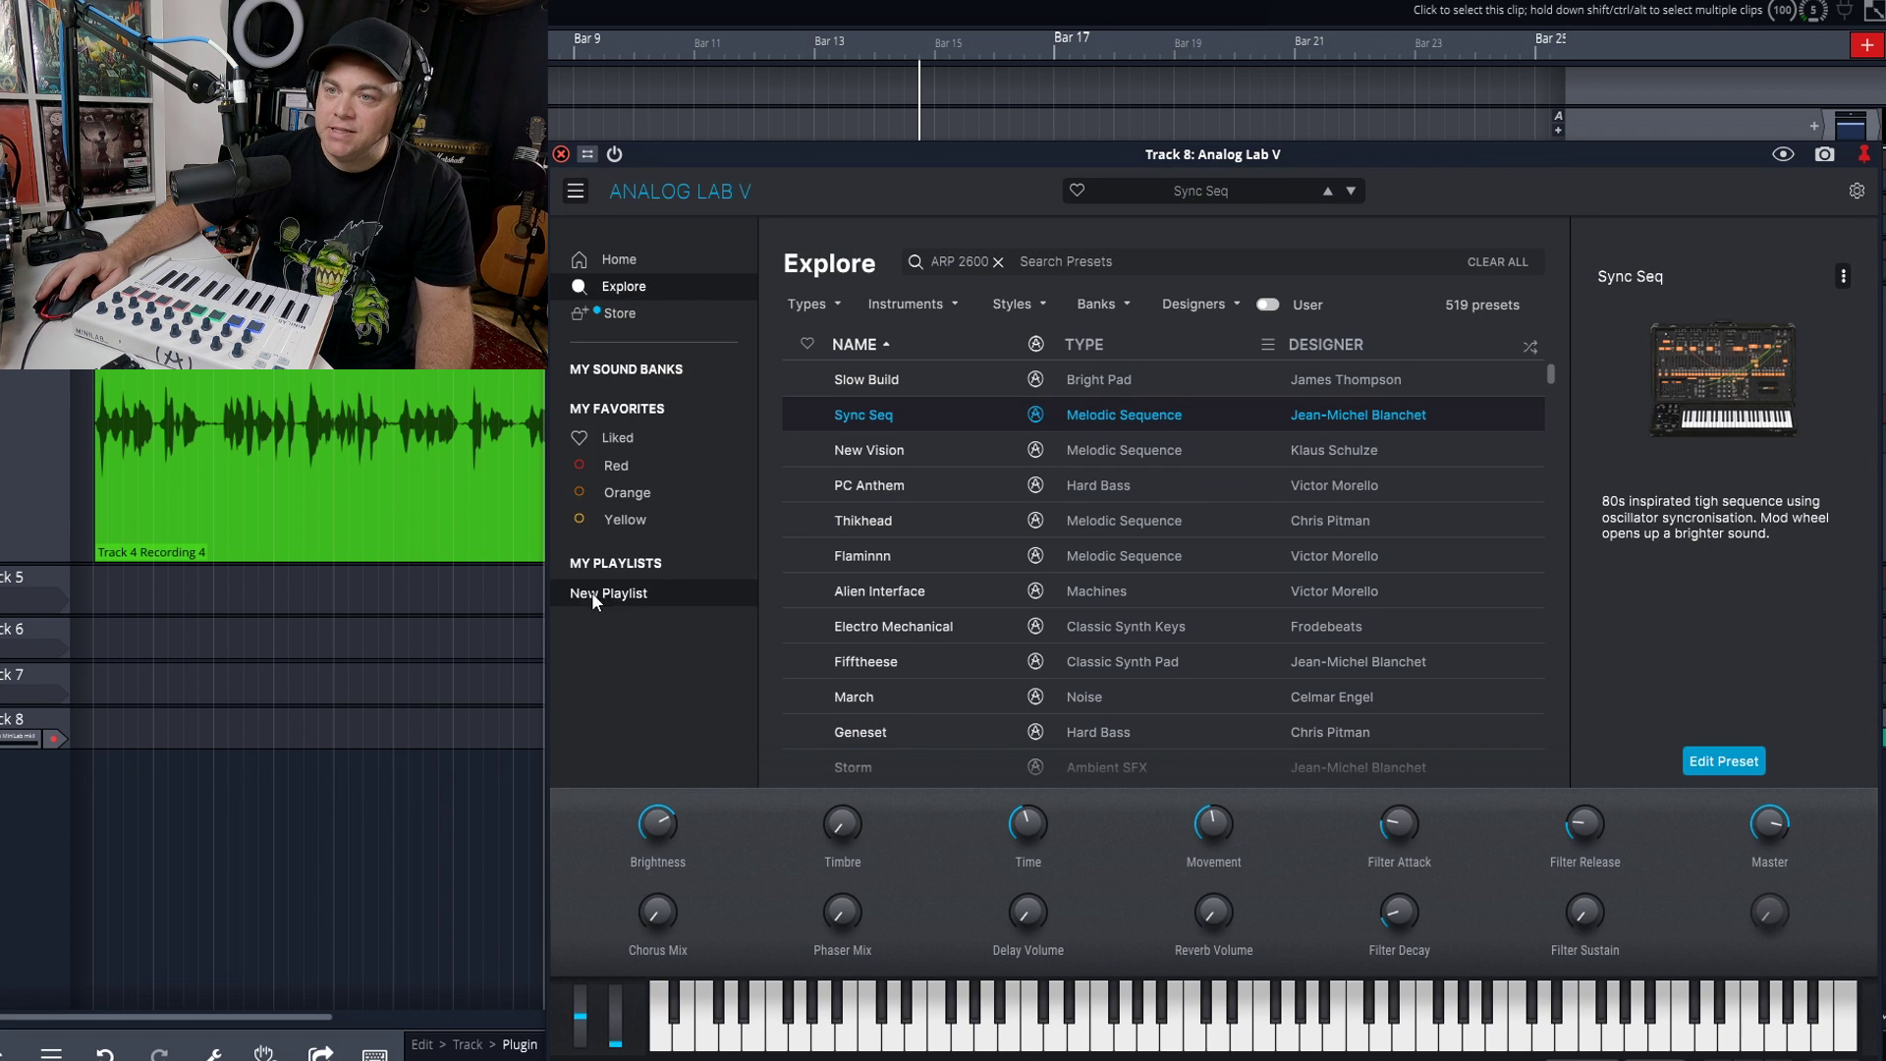
{"action": "left_click", "coordinate": [631, 601]}
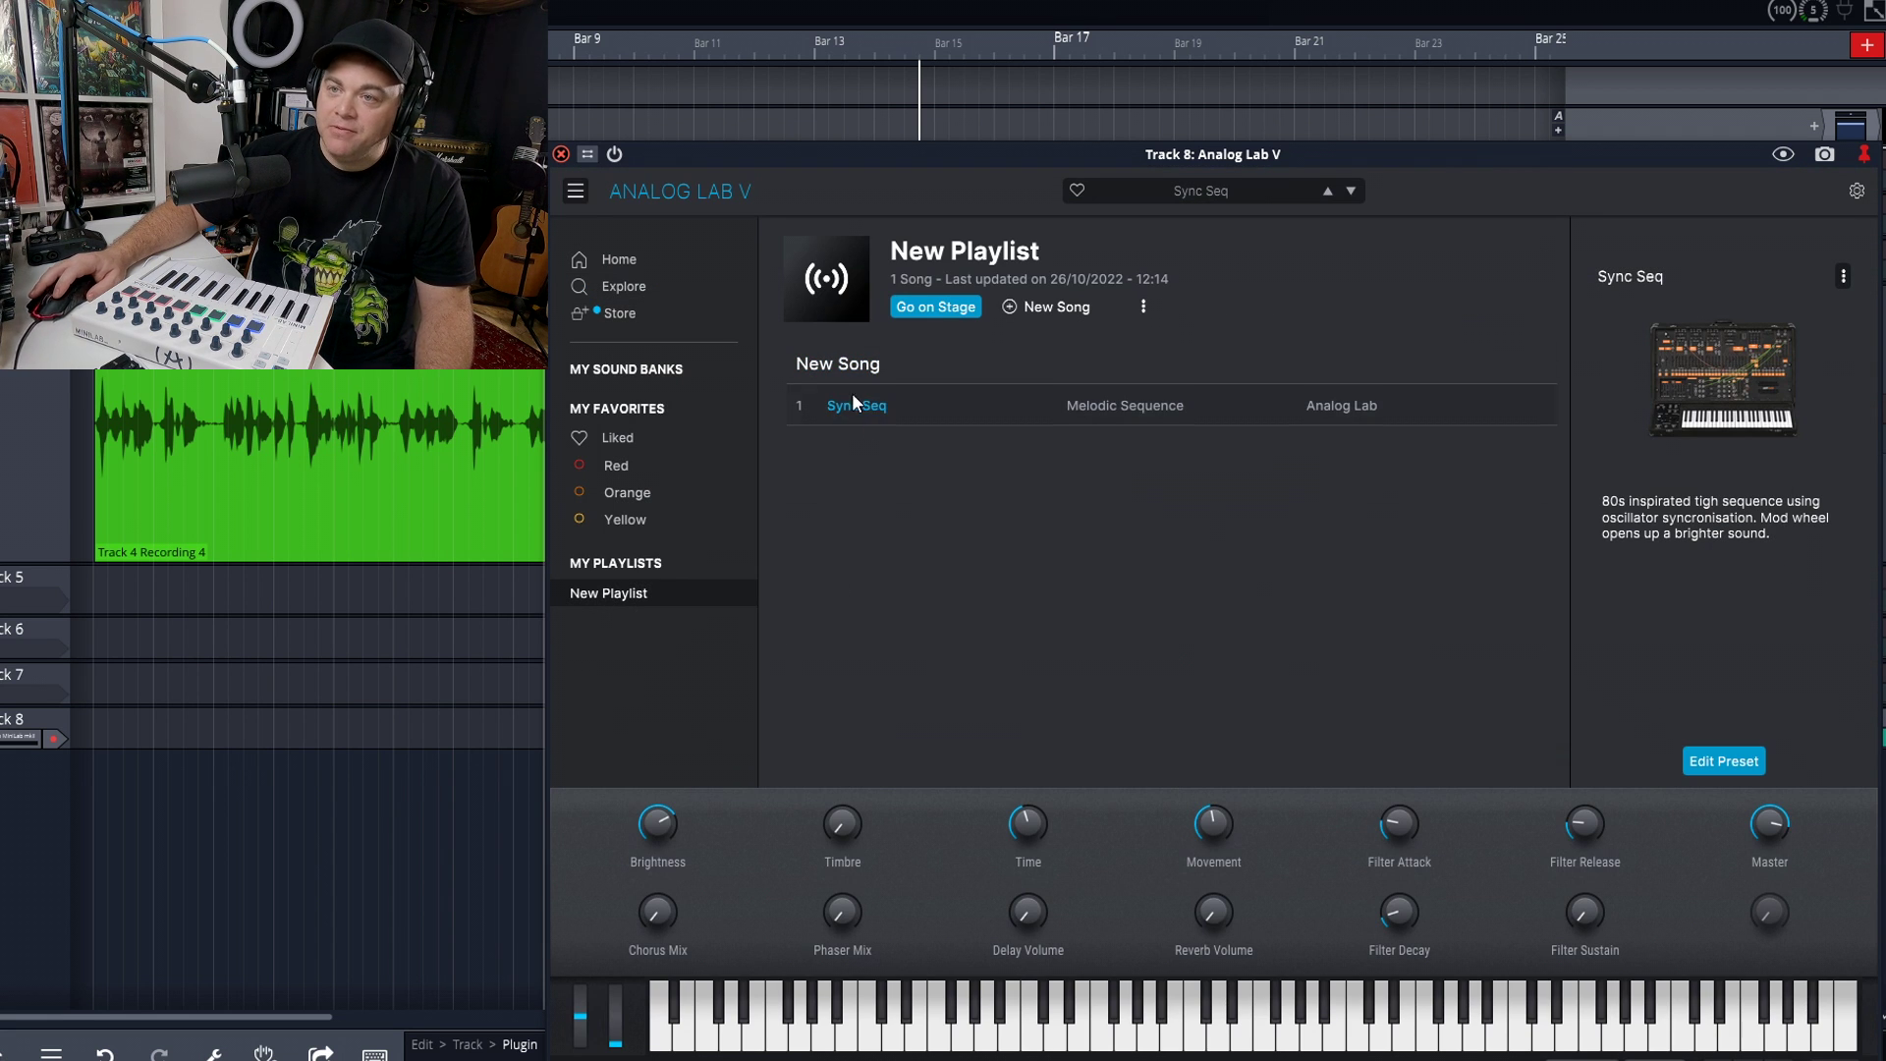
{"action": "left_click", "coordinate": [640, 267]}
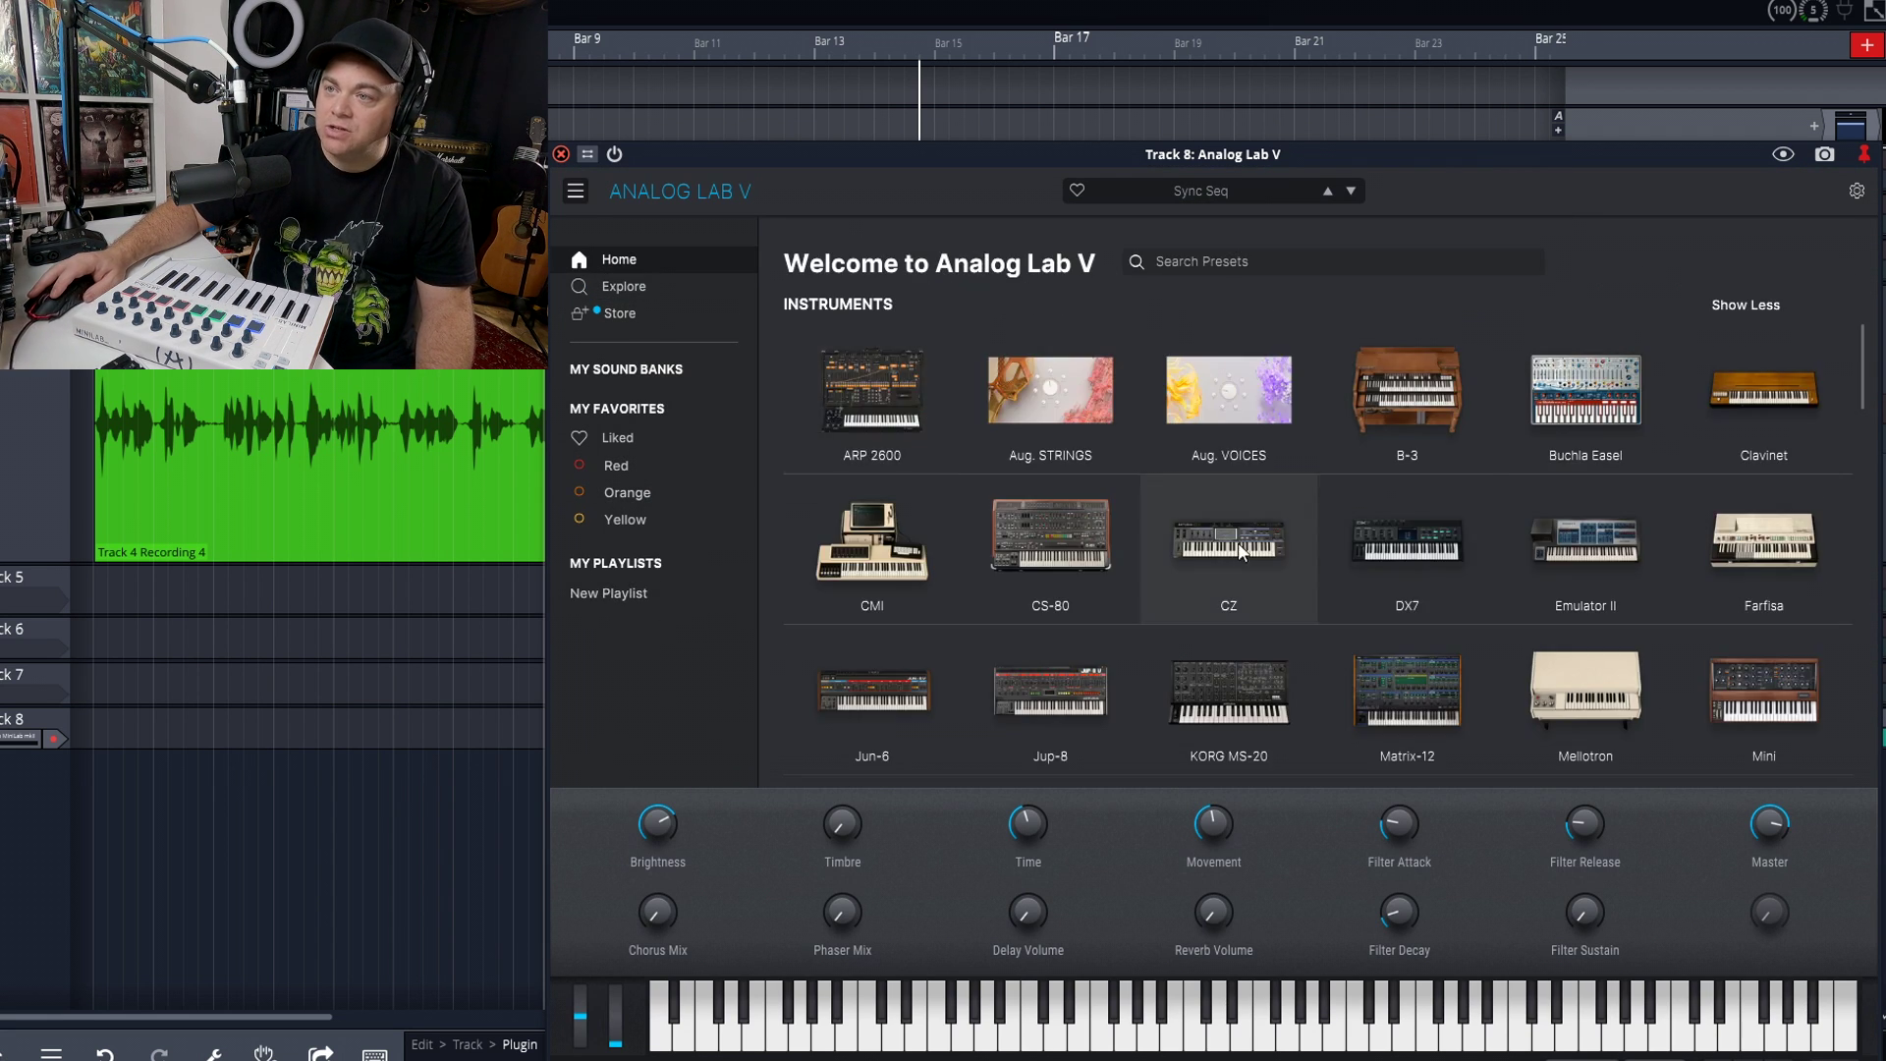
- Load the Jun-6 preset Classic Road and add it to New Playlist
{"action": "left_click", "coordinate": [878, 714]}
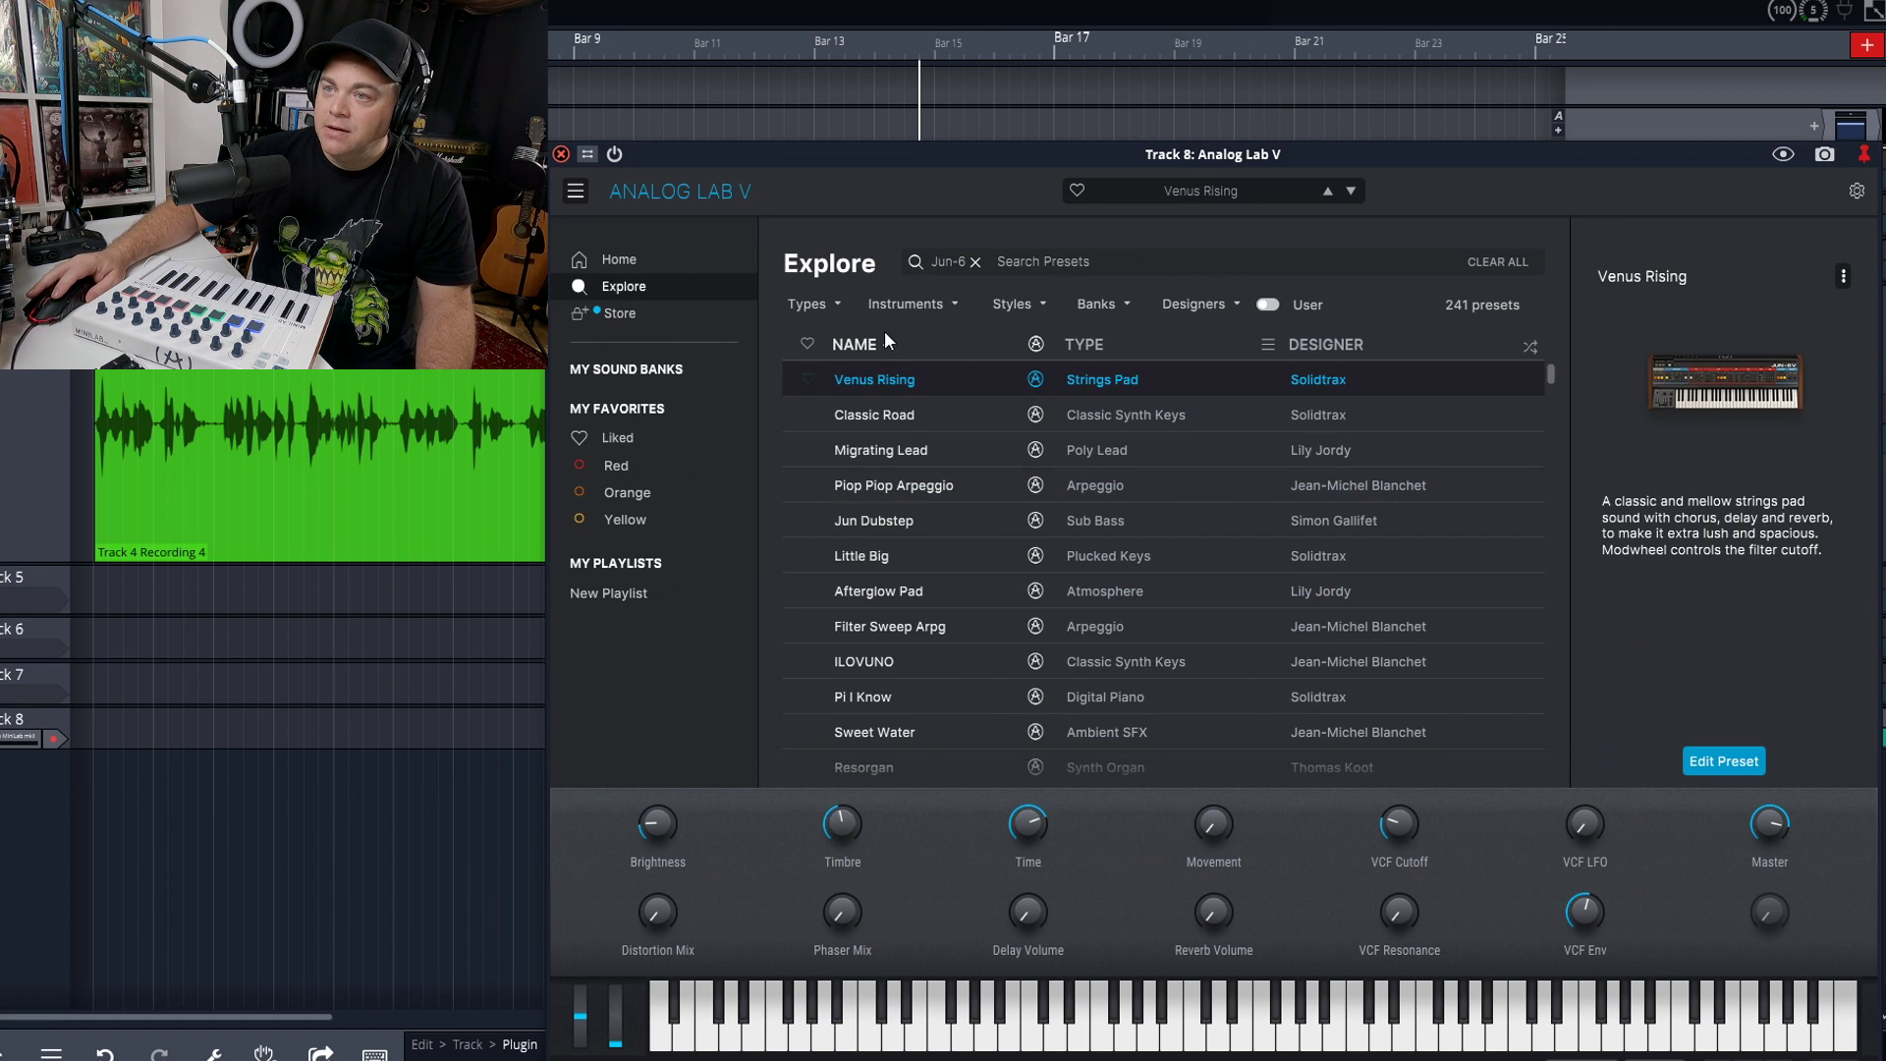
{"action": "left_click", "coordinate": [889, 412]}
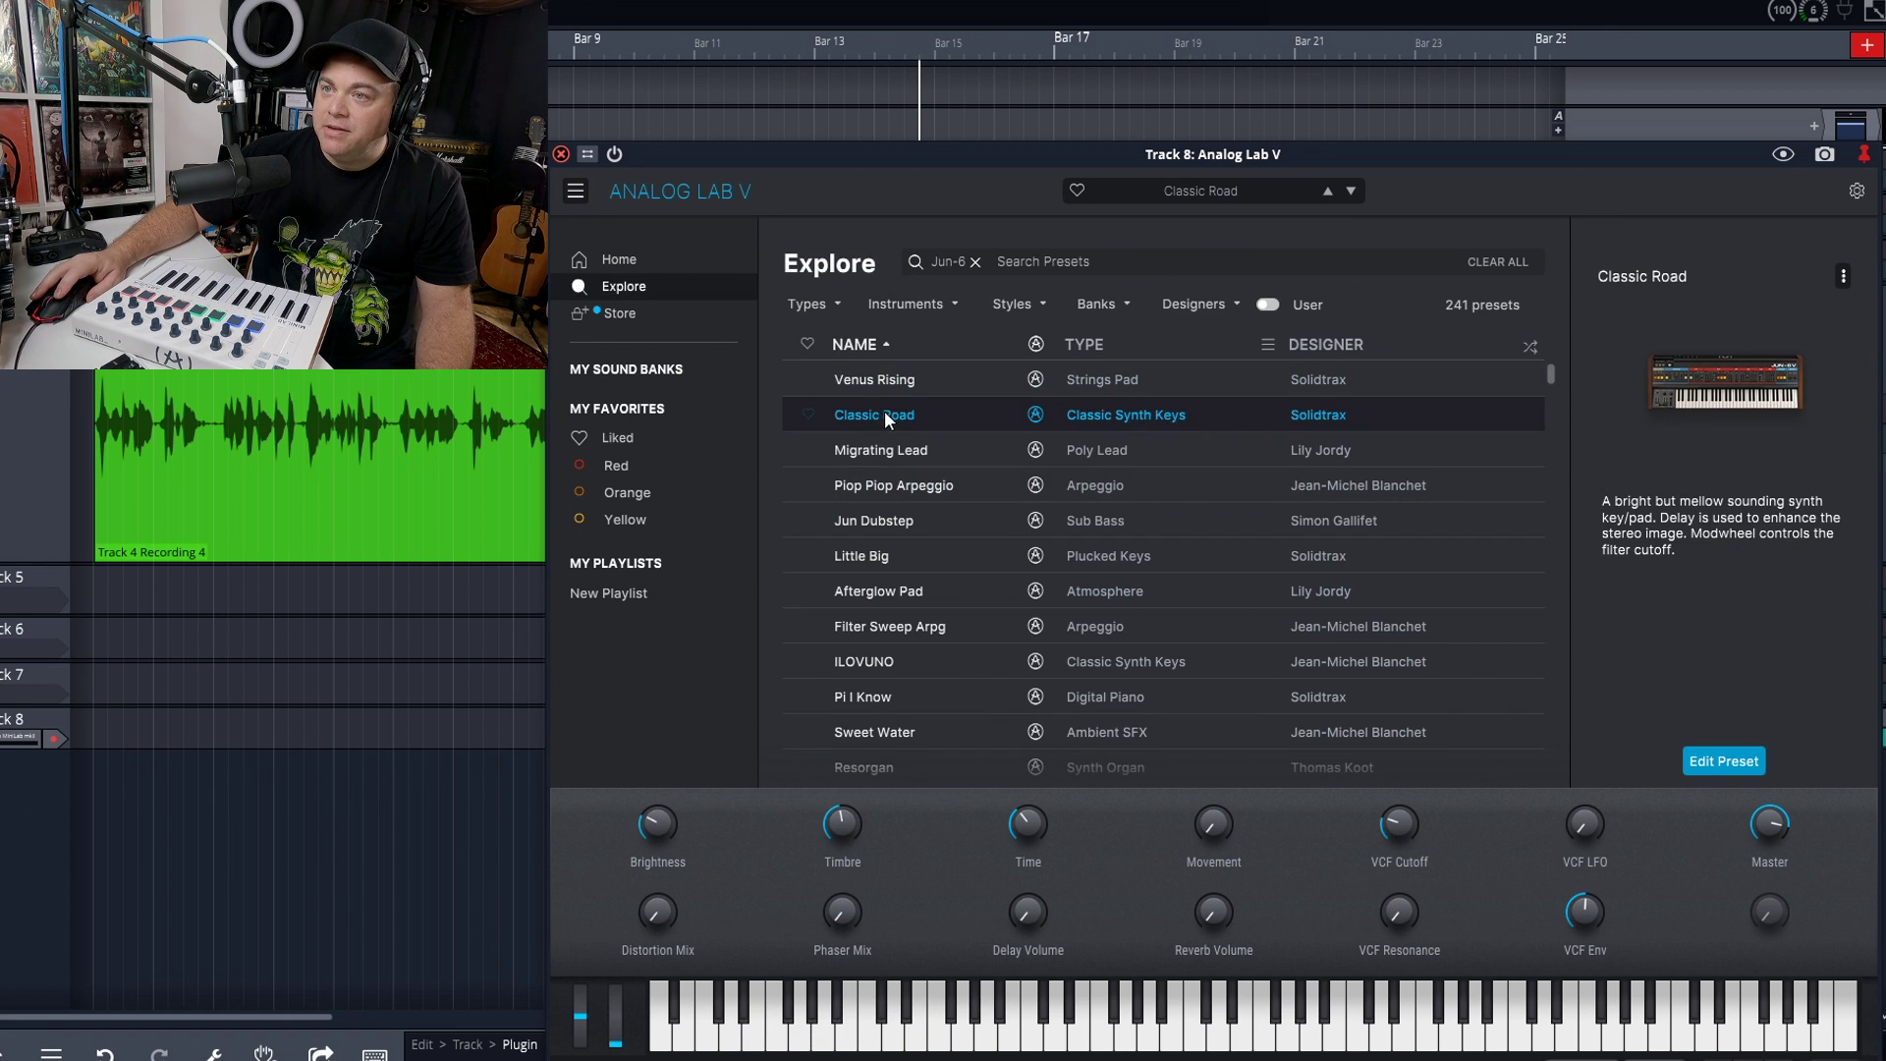
{"action": "left_click", "coordinate": [1843, 277]}
{"action": "mouse_move", "coordinate": [1715, 491]}
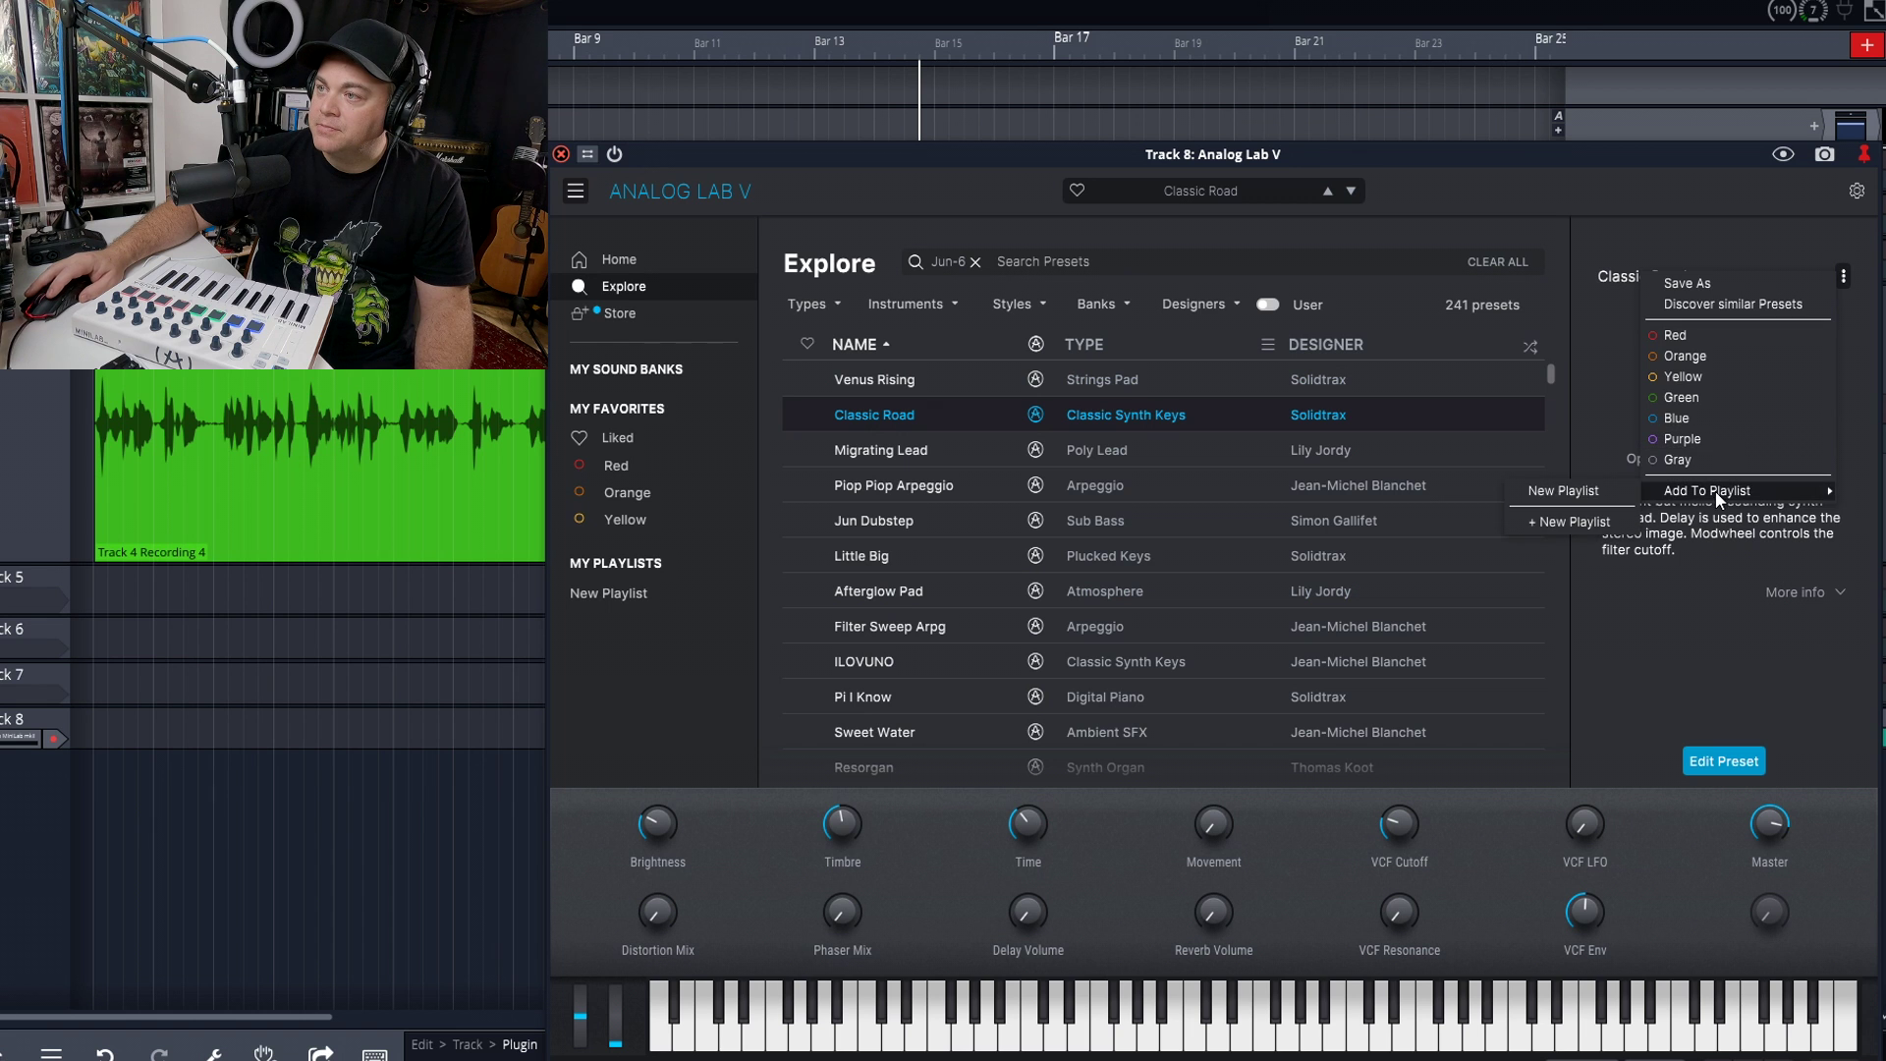
{"action": "left_click", "coordinate": [1560, 513]}
- Load Sync Seq from New Playlist and switch the playlist to stage view
{"action": "left_click", "coordinate": [662, 589]}
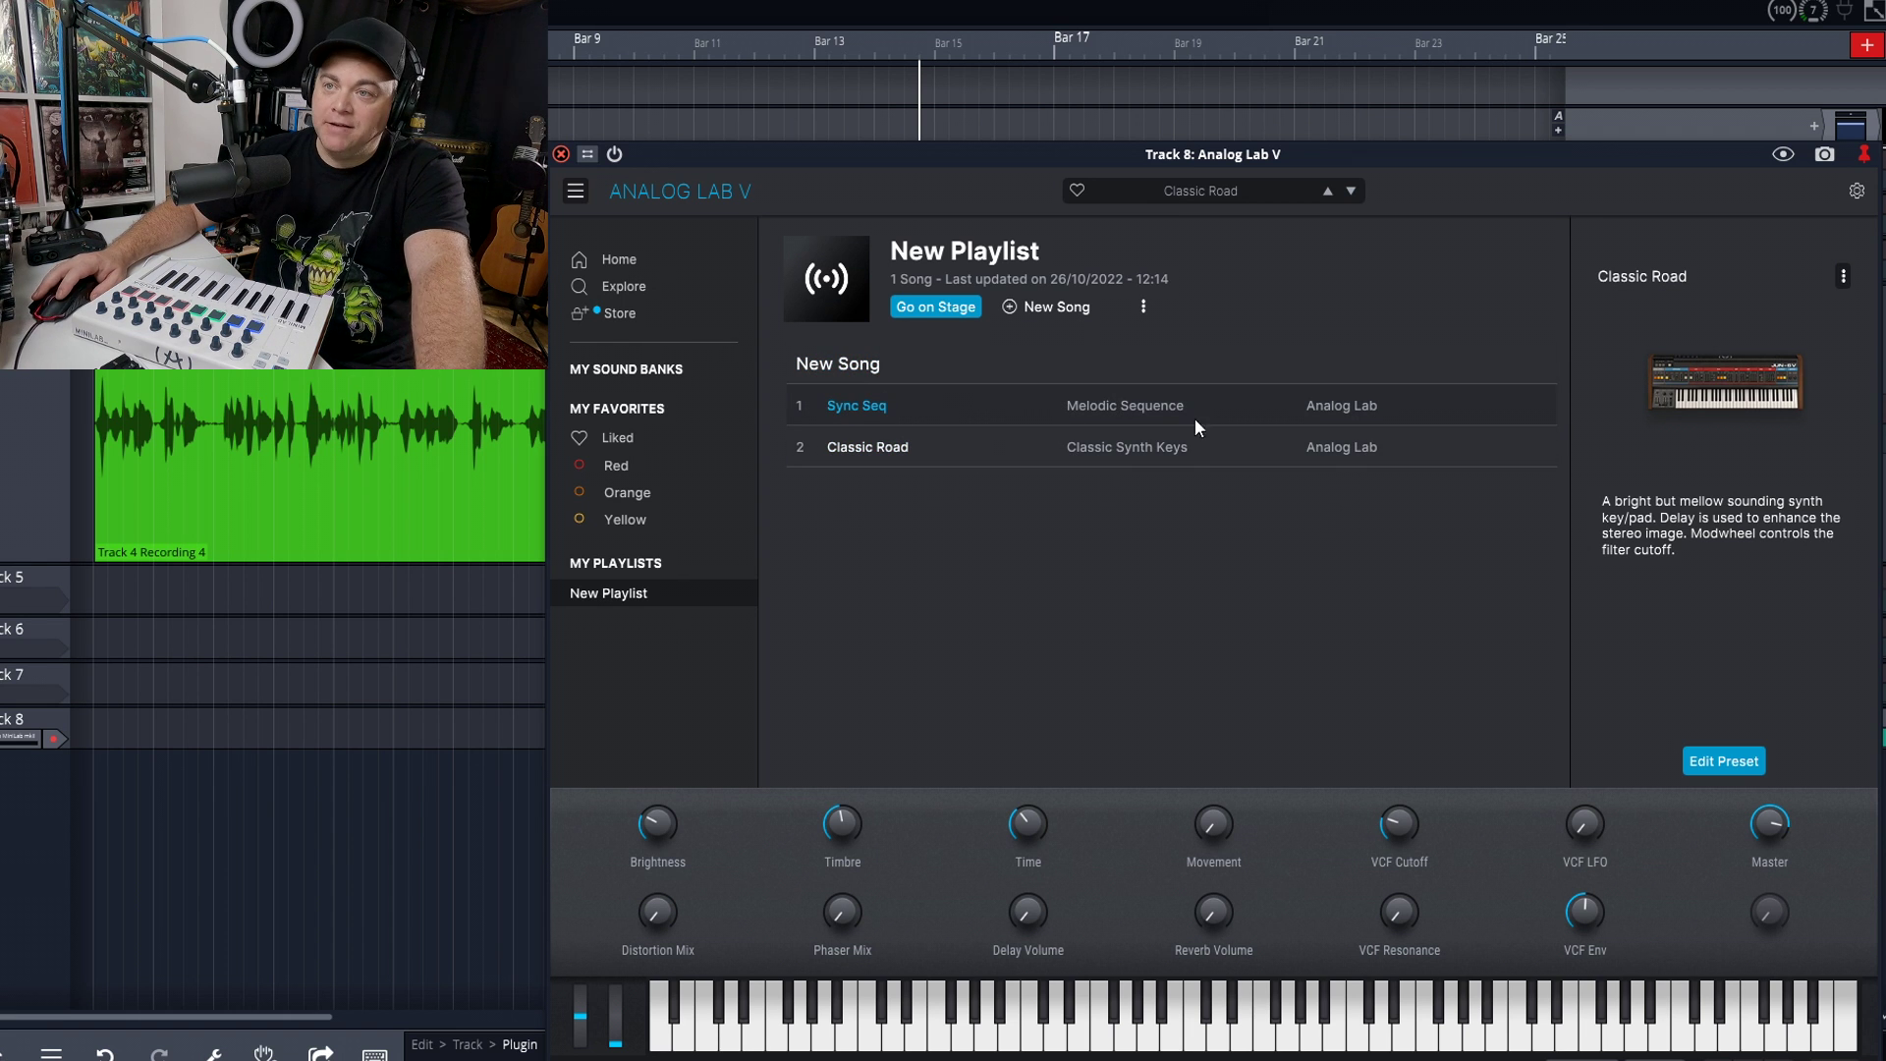
{"action": "left_click", "coordinate": [890, 407]}
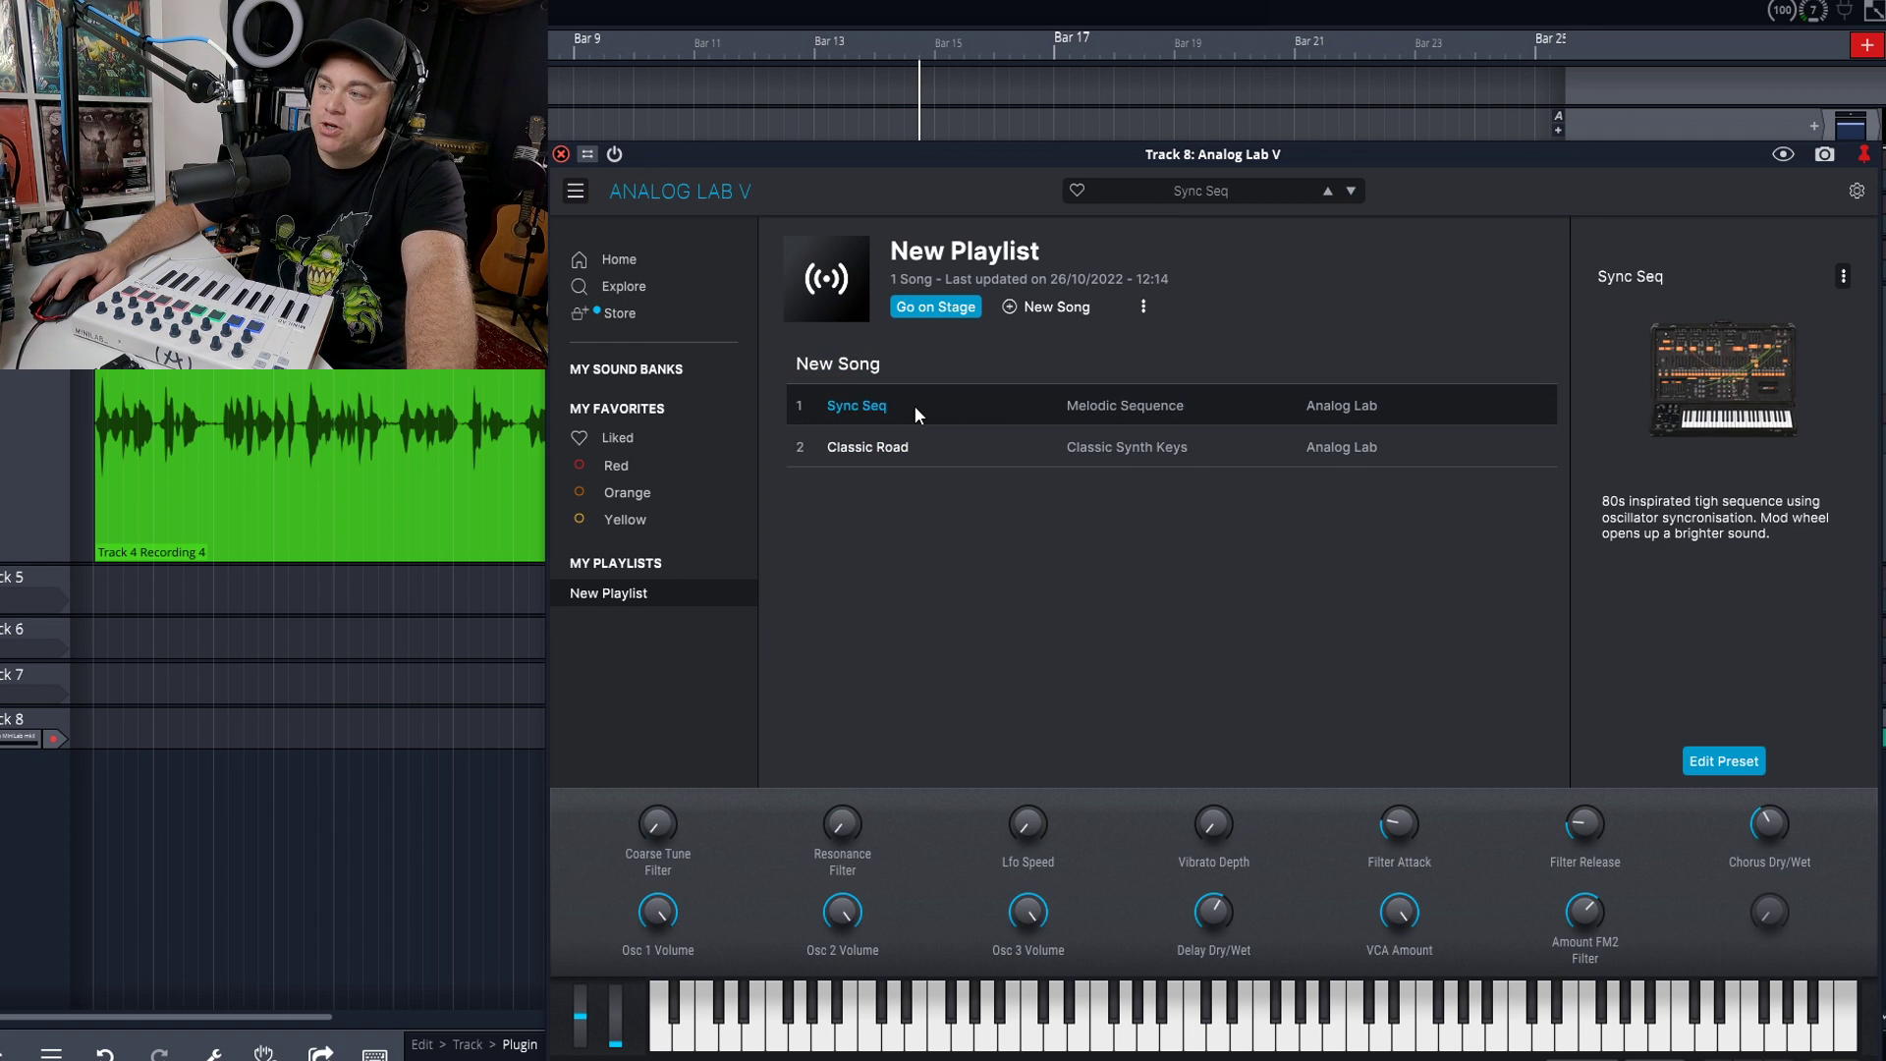
{"action": "left_click", "coordinate": [952, 310]}
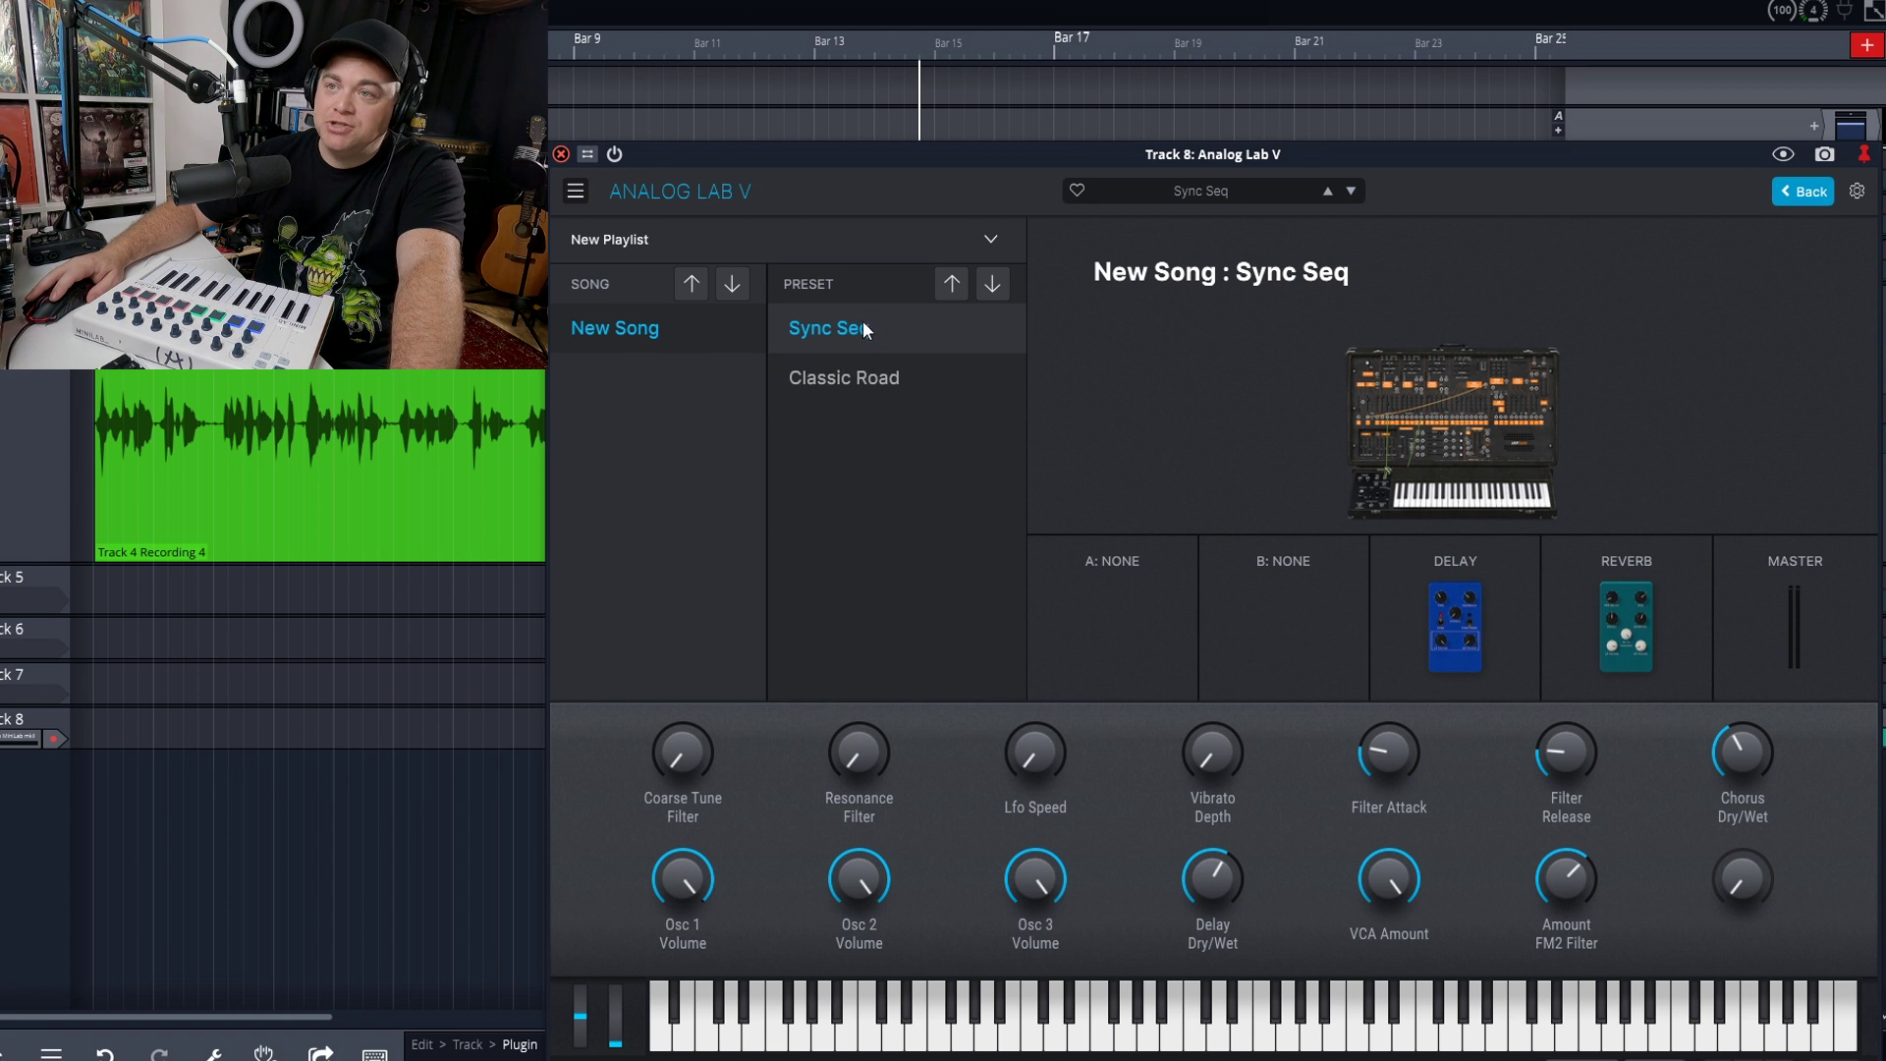
- Load Classic Road in stage view, then leave stage view for the Home page
{"action": "left_click", "coordinate": [855, 379]}
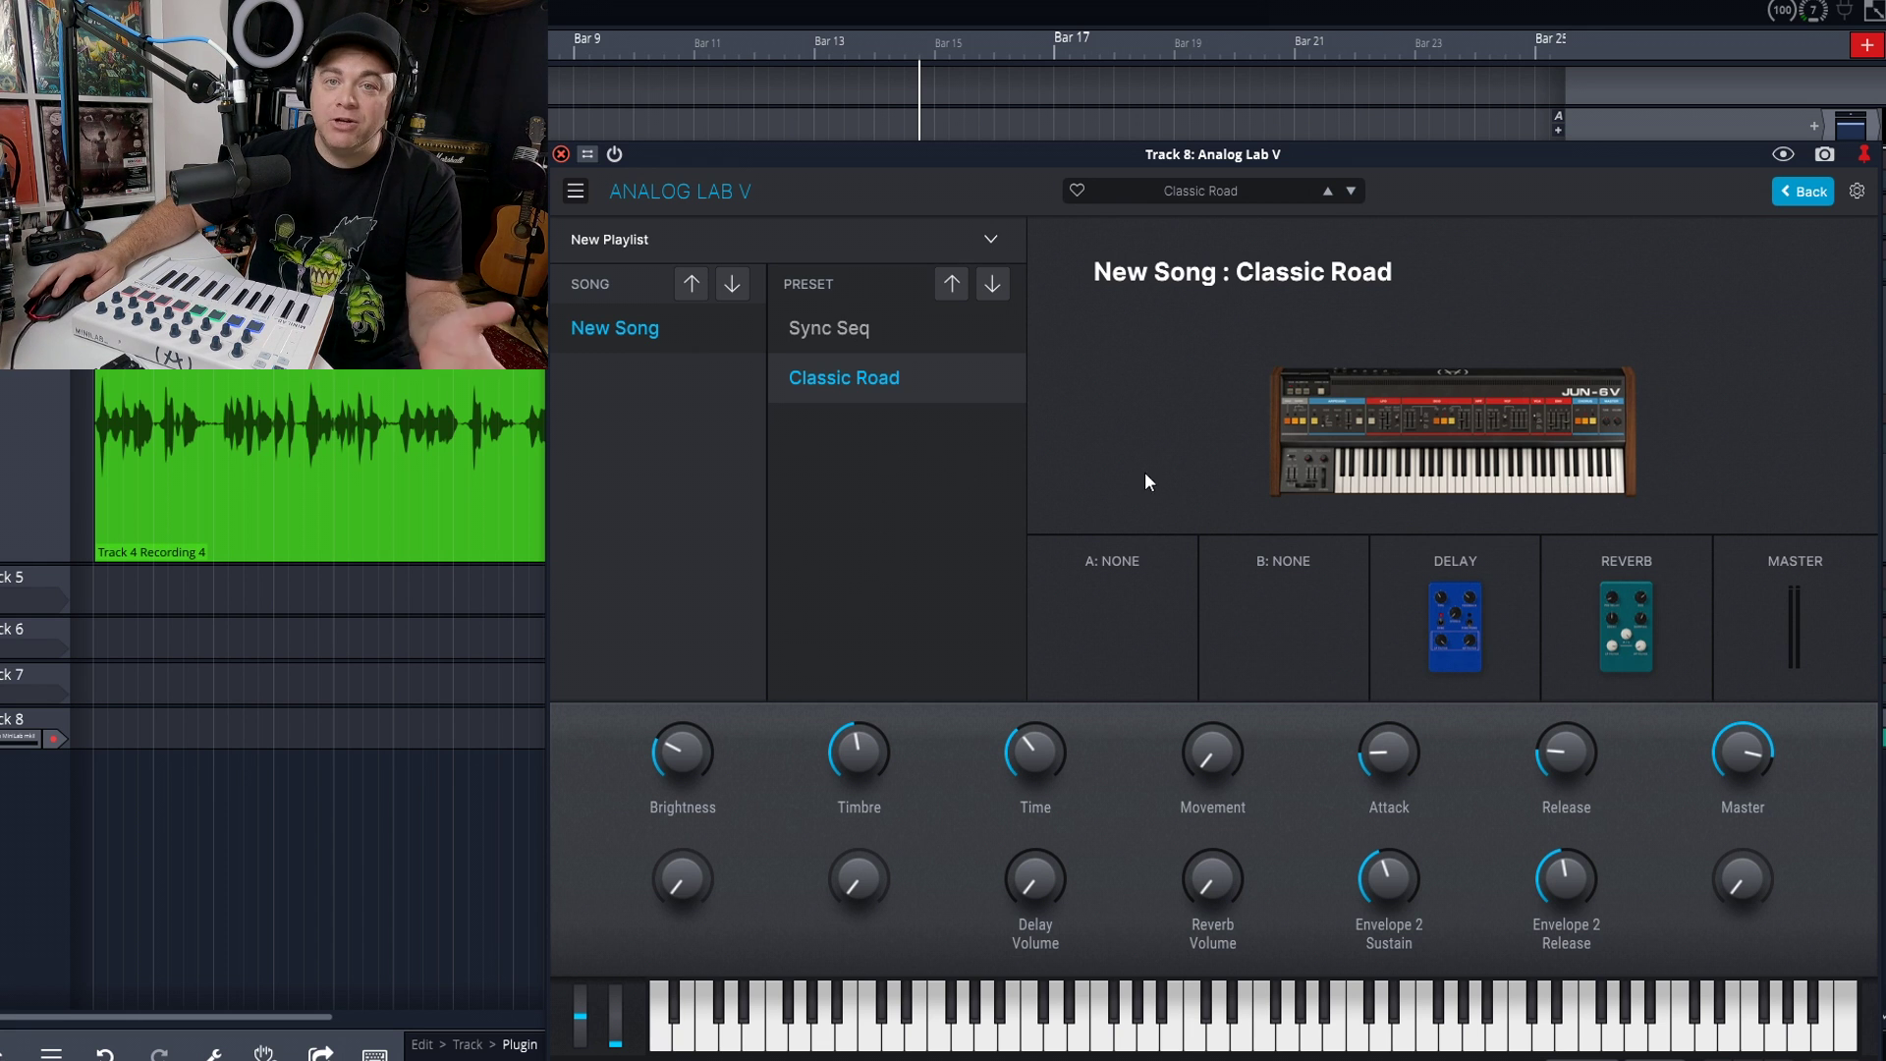
{"action": "left_click", "coordinate": [1798, 195]}
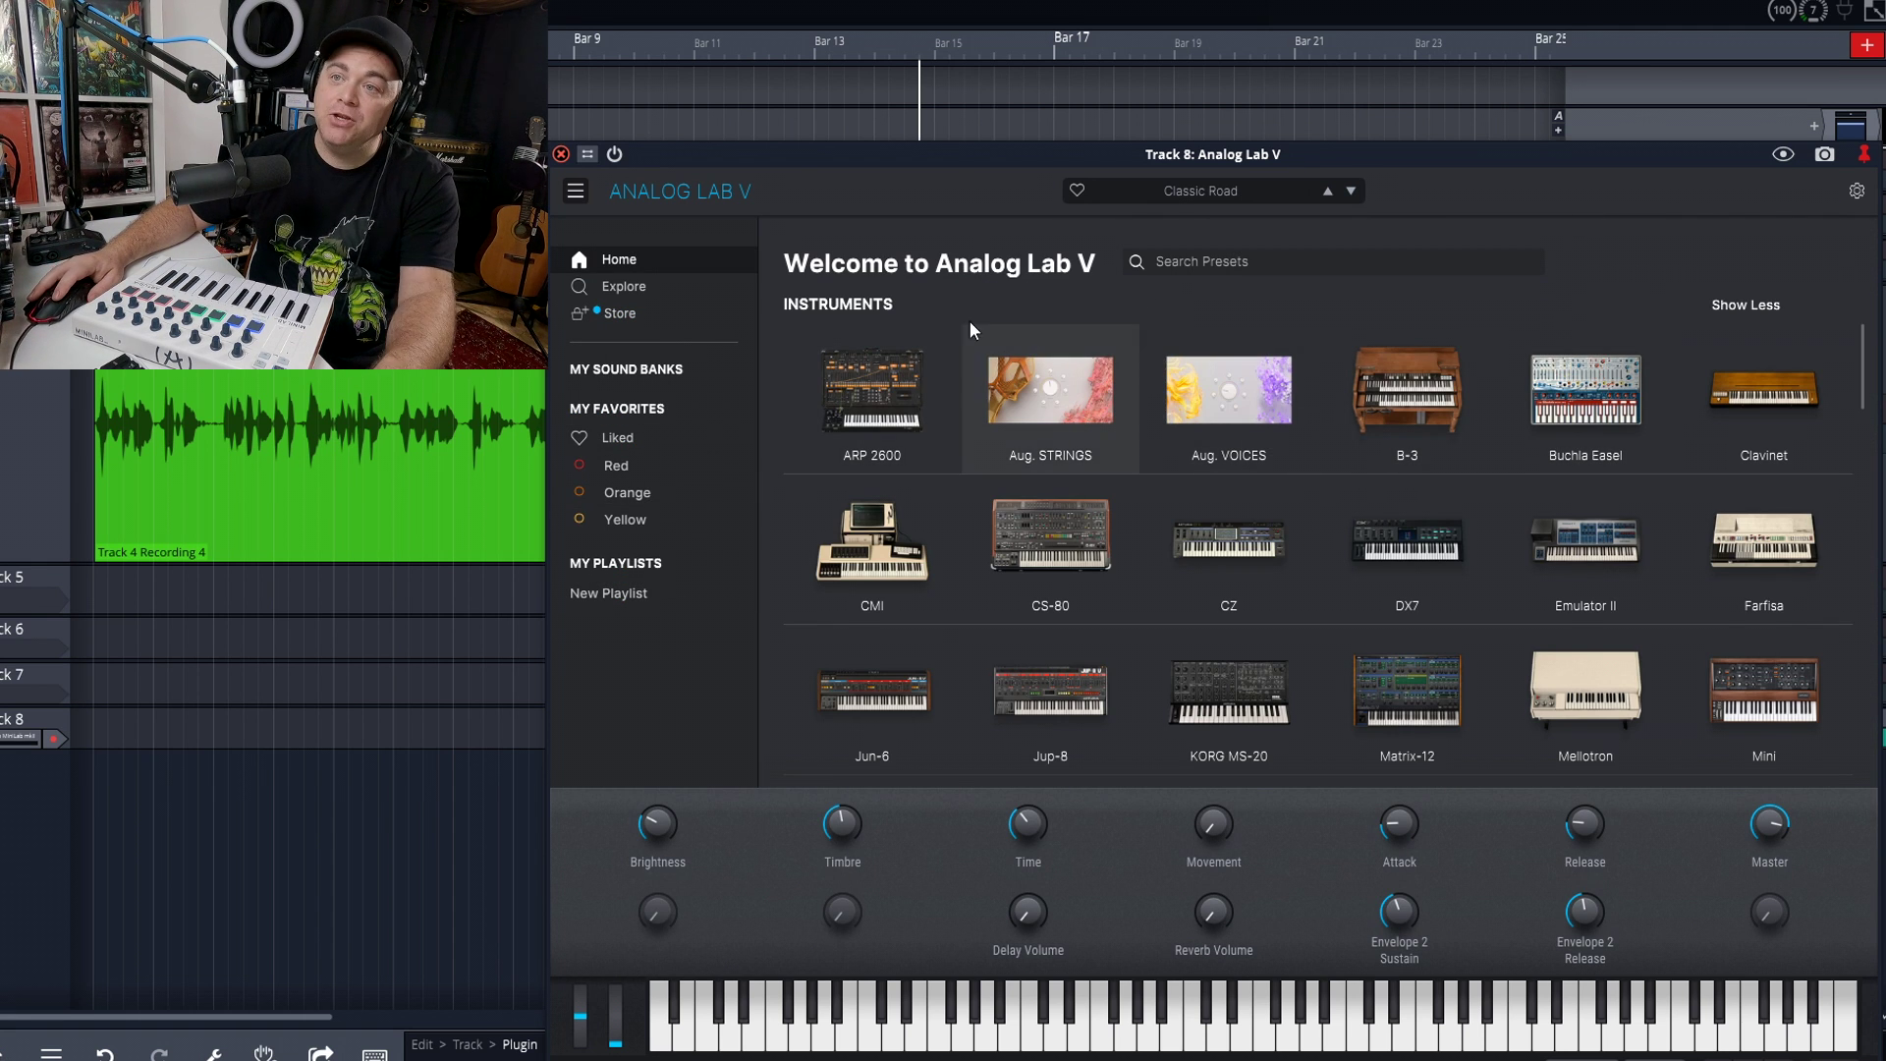
{"action": "left_click", "coordinate": [666, 316]}
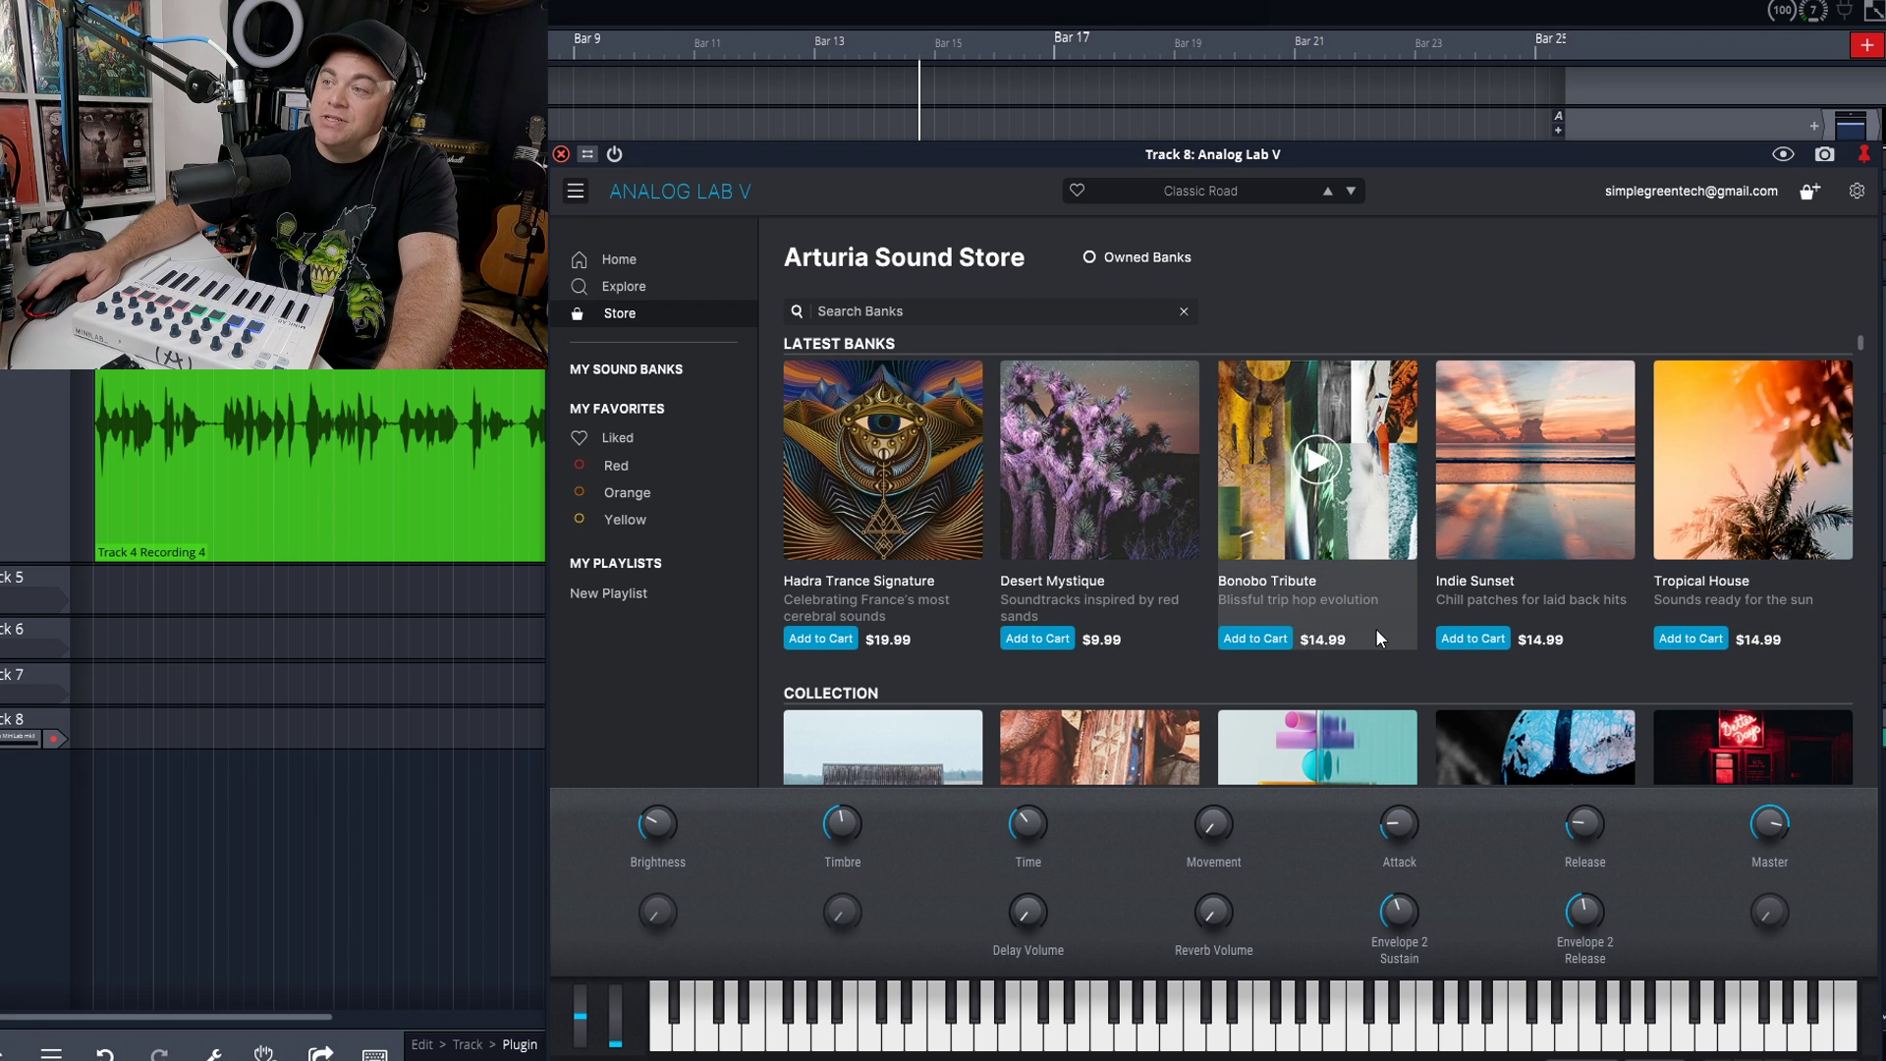
{"action": "scroll", "coordinate": [1376, 629], "scroll_direction": "down", "scroll_amount": 3}
{"action": "scroll", "coordinate": [1377, 628], "scroll_direction": "down", "scroll_amount": 5}
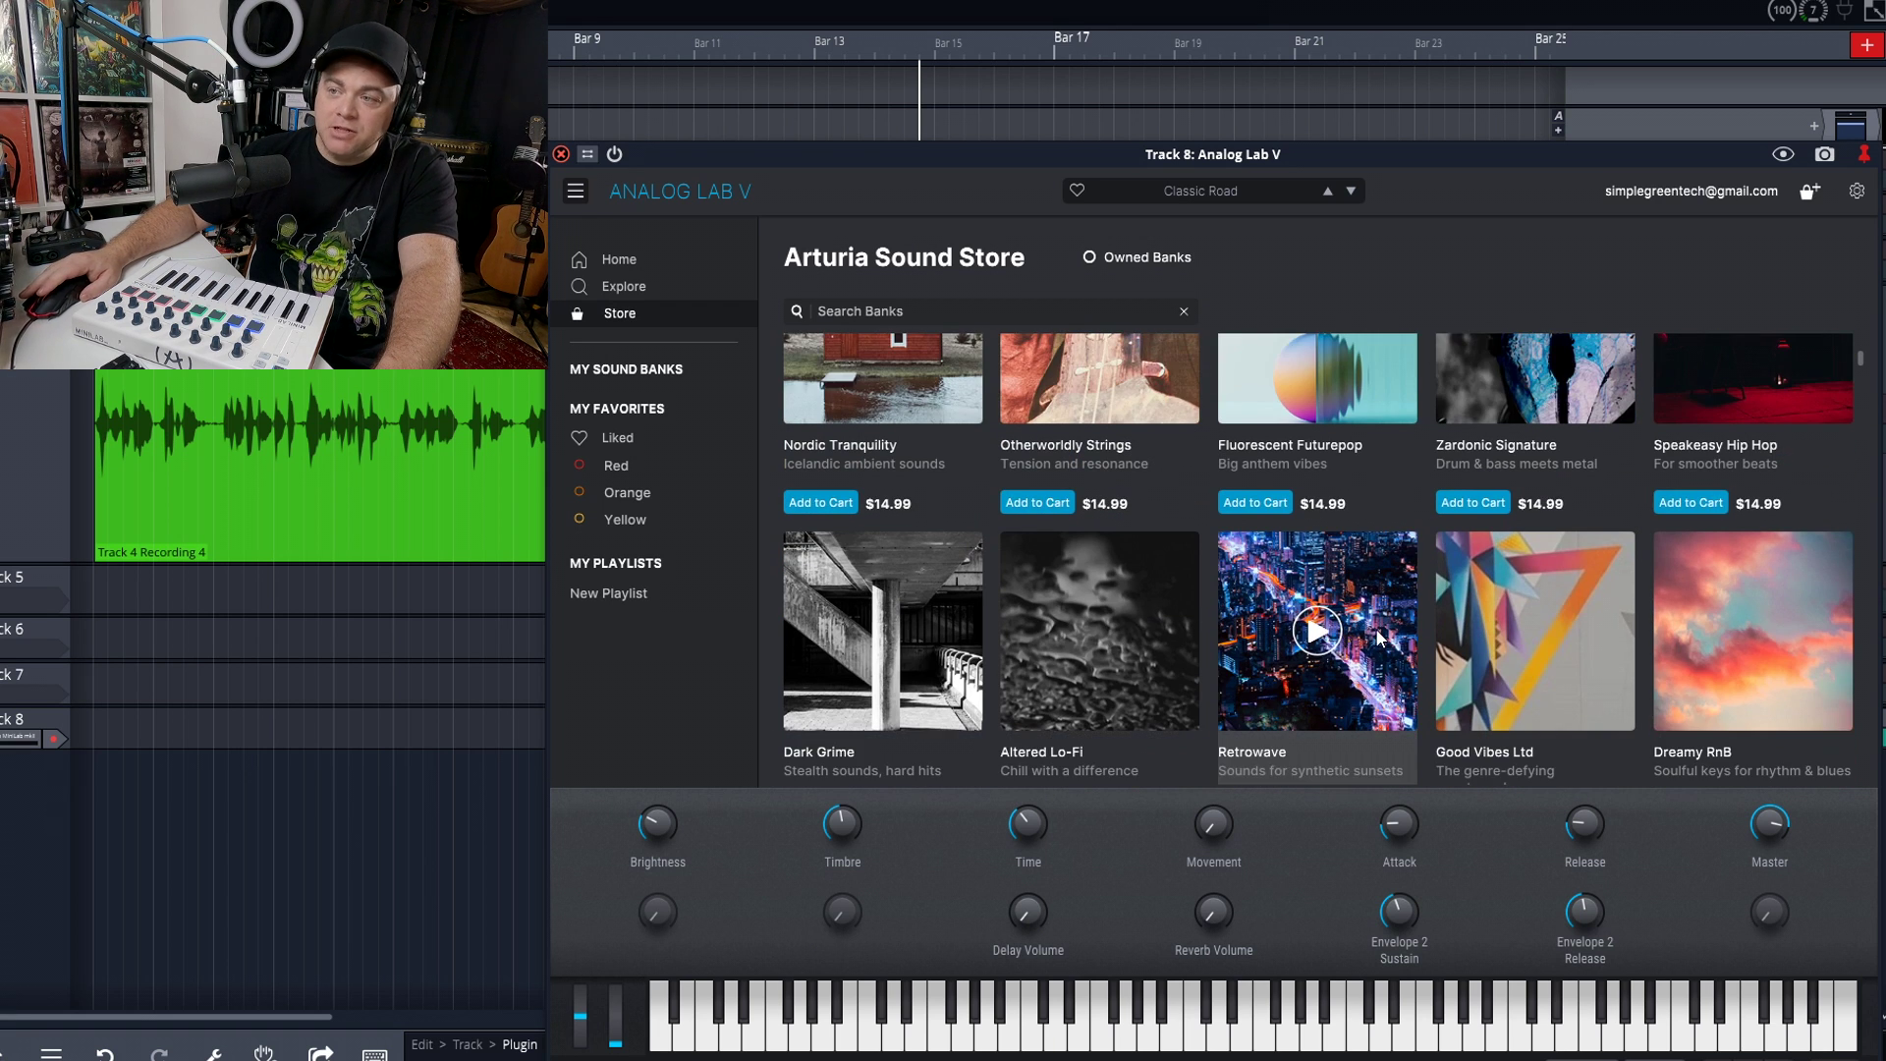
{"action": "scroll", "coordinate": [1123, 610], "scroll_direction": "down", "scroll_amount": 4}
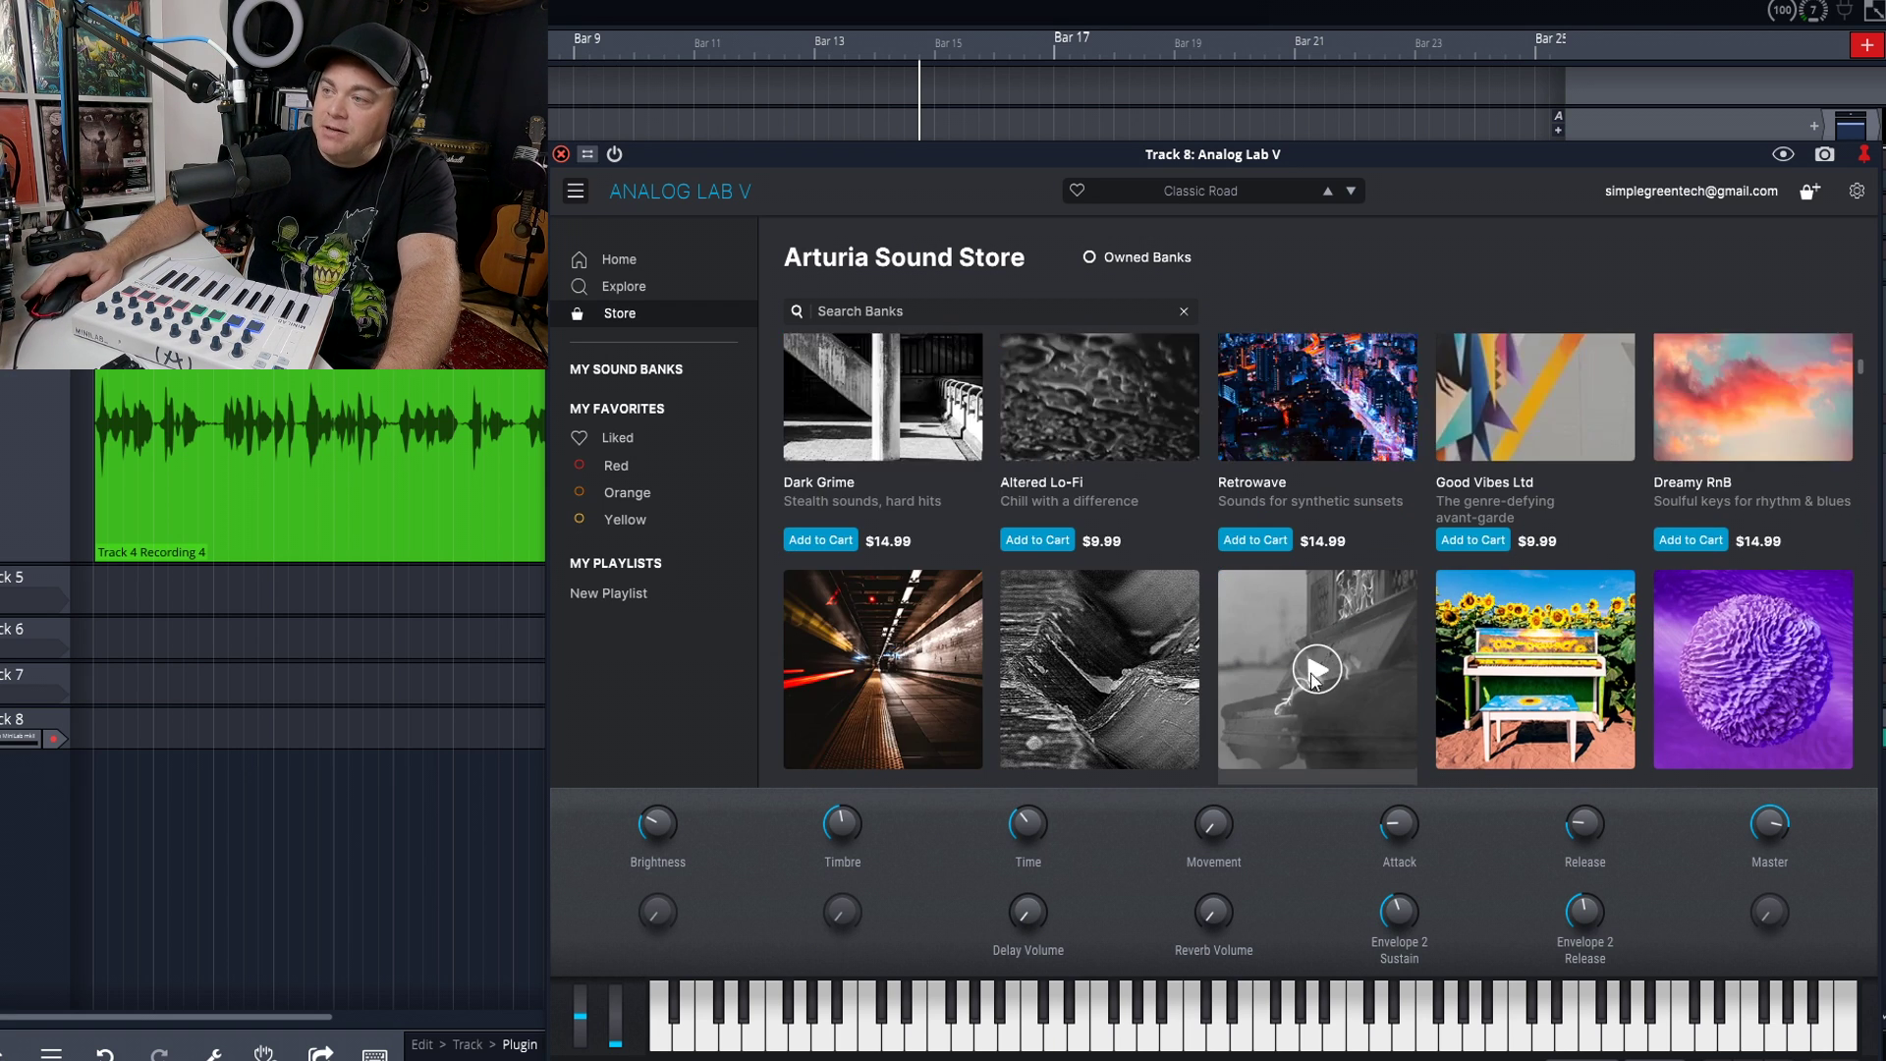
{"action": "scroll", "coordinate": [1122, 609], "scroll_direction": "down", "scroll_amount": 14}
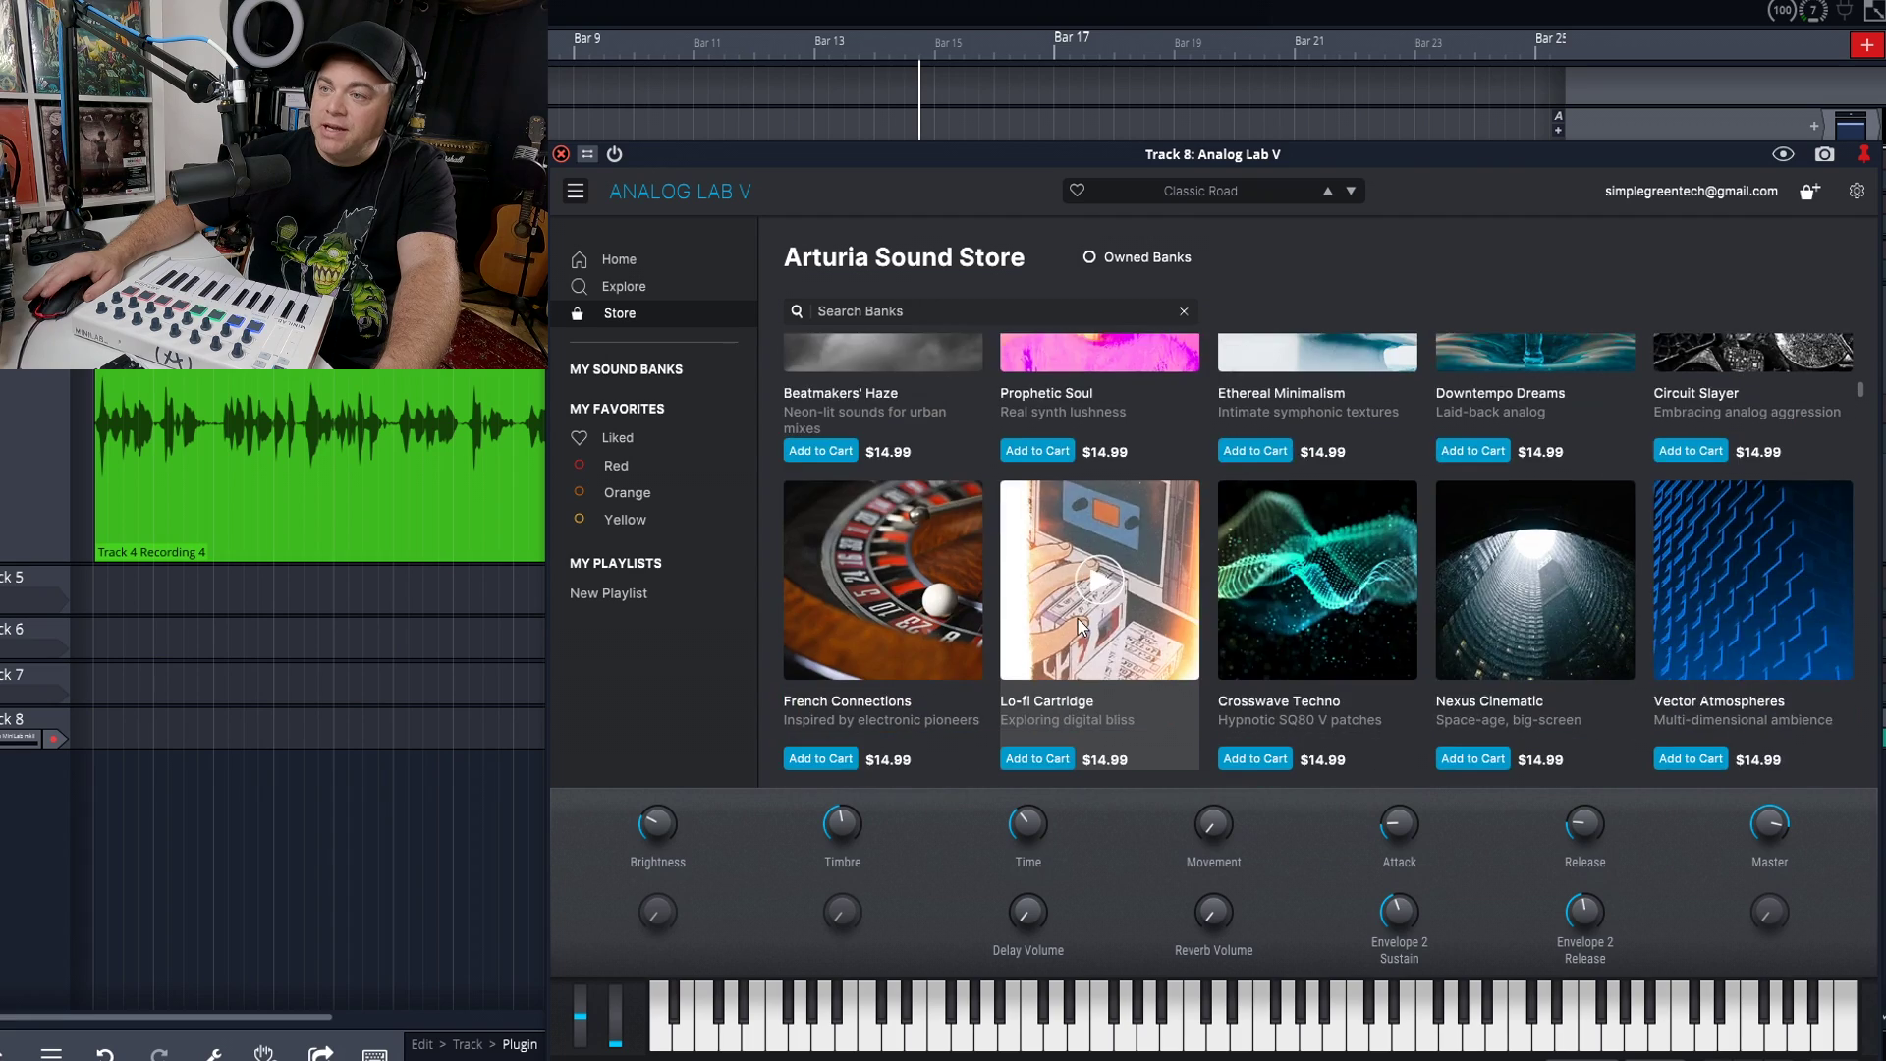
{"action": "scroll", "coordinate": [1122, 629], "scroll_direction": "down", "scroll_amount": 15}
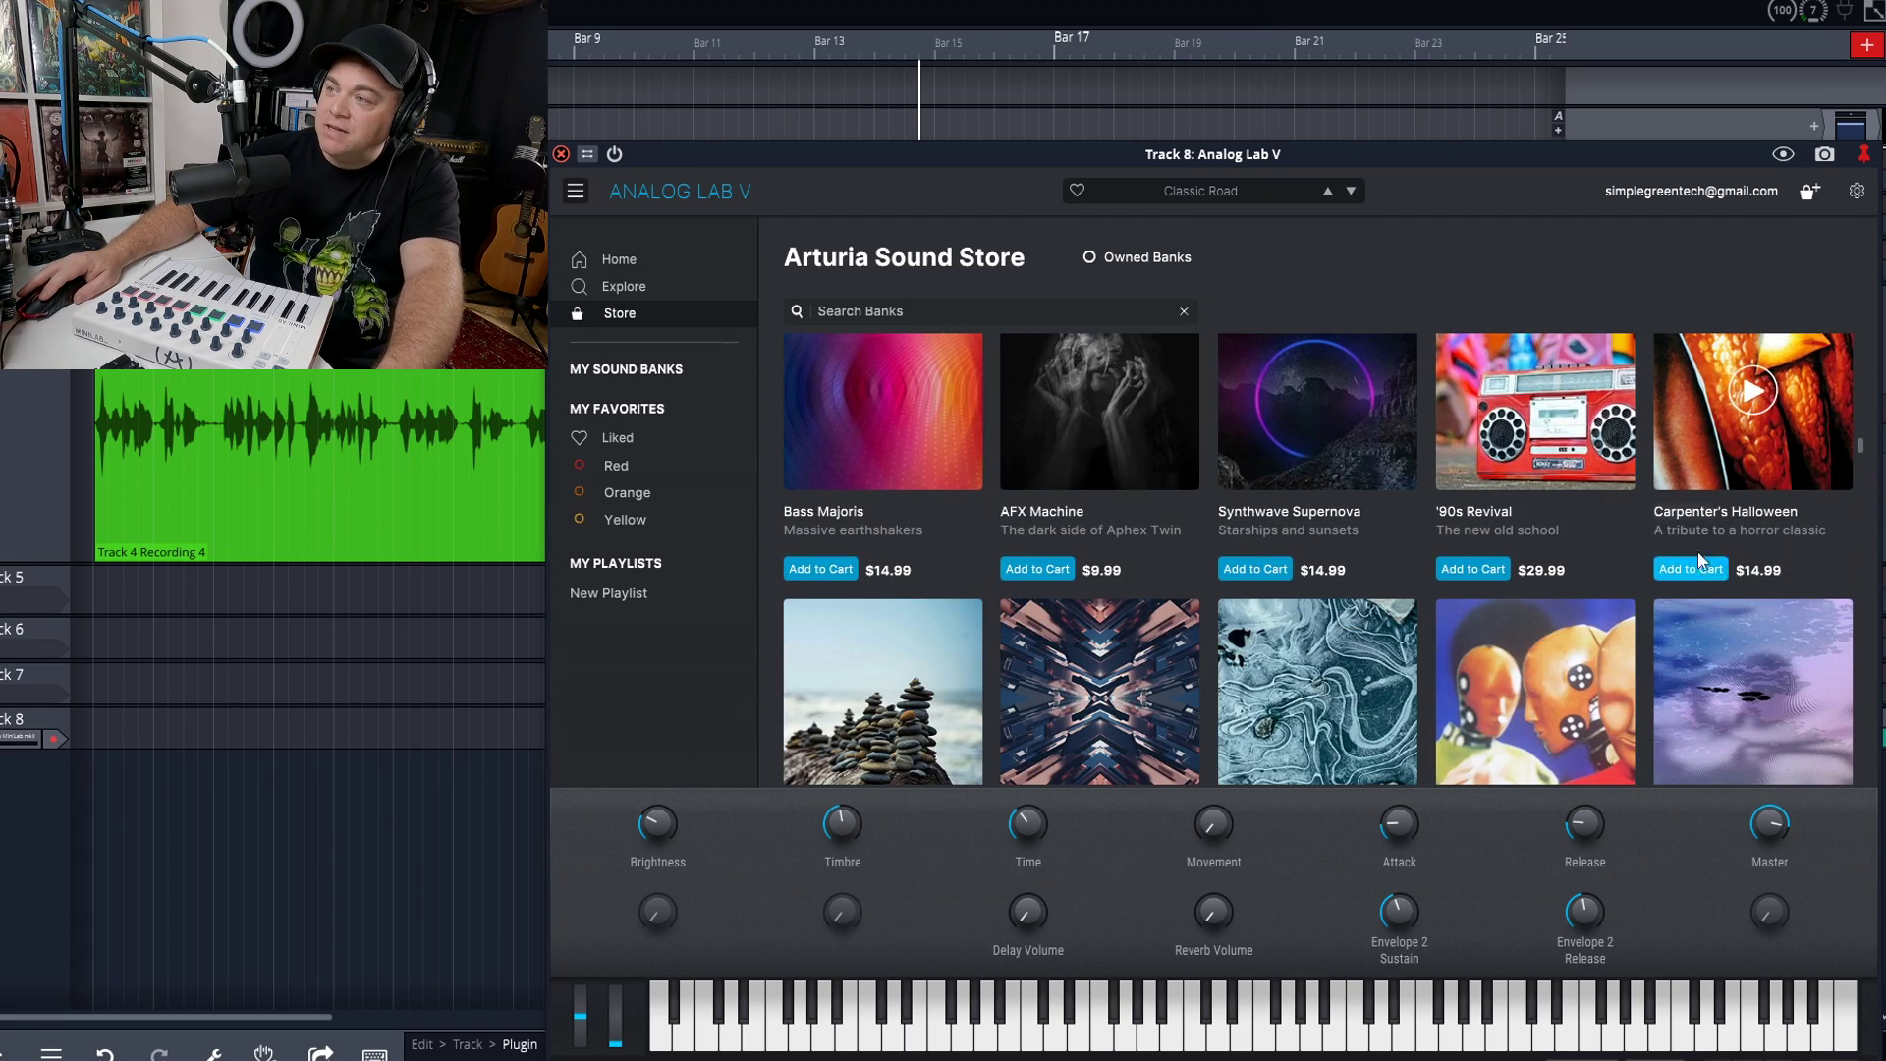
{"action": "left_click_drag", "start_coordinate": [1867, 454], "coordinate": [1863, 804]}
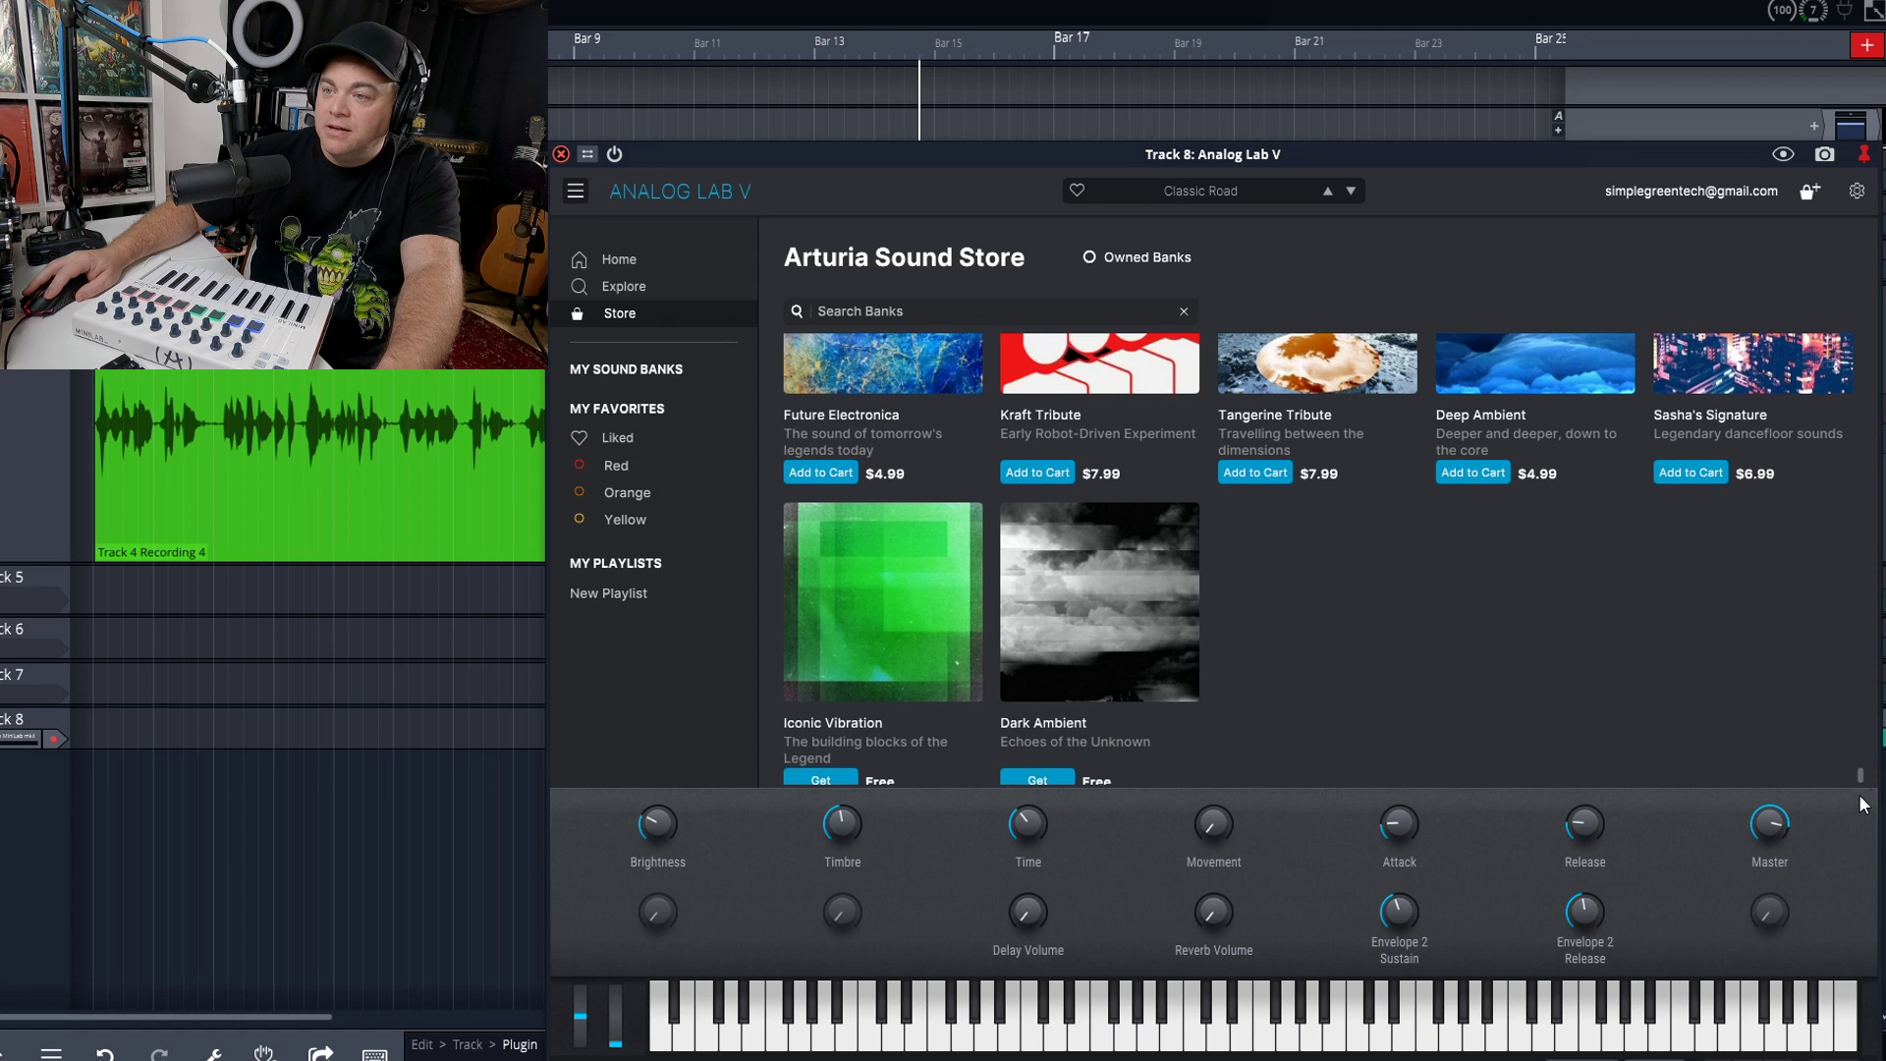
{"action": "scroll", "coordinate": [1325, 642], "scroll_direction": "up", "scroll_amount": 5}
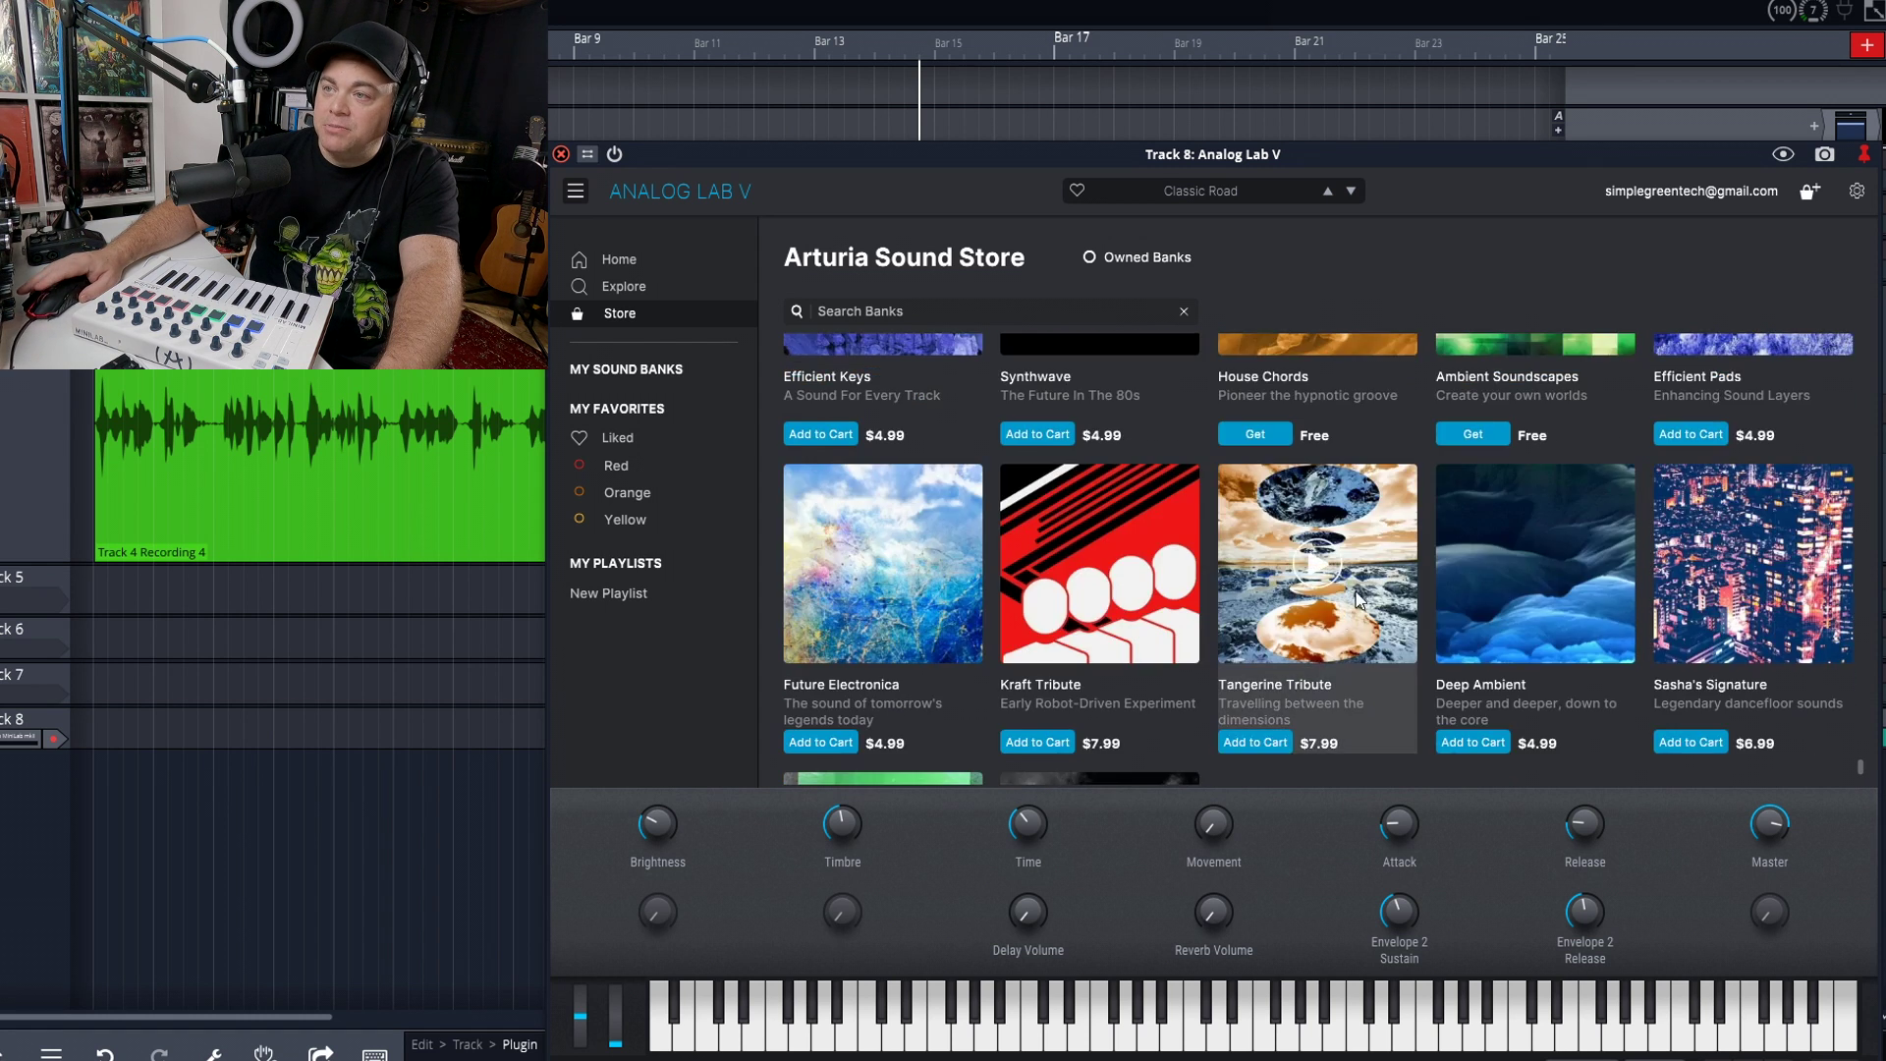
{"action": "scroll", "coordinate": [1356, 582], "scroll_direction": "up", "scroll_amount": 15}
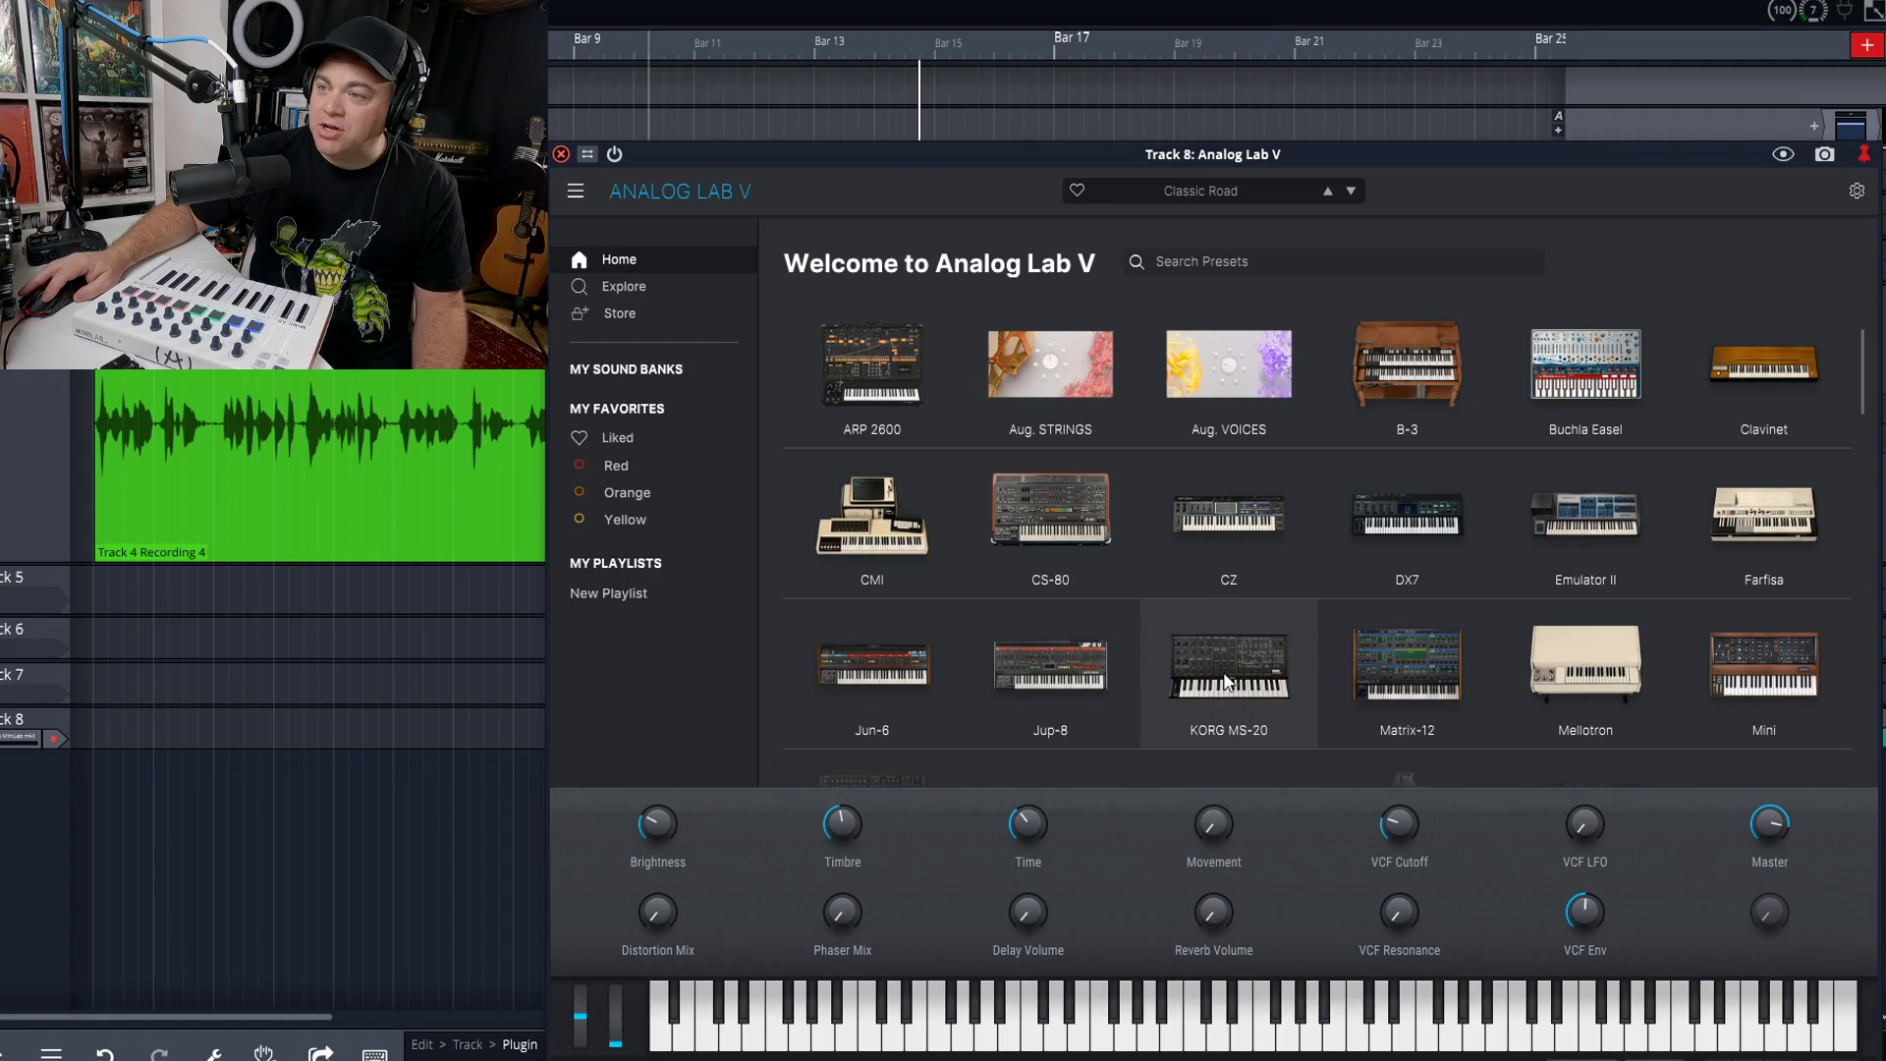
- Audition KORG MS-20 presets Beautiful Keys and Smashing Filters, end on Ambient Poly Patch, and return Home
{"action": "left_click", "coordinate": [1210, 681]}
{"action": "left_click", "coordinate": [1222, 674]}
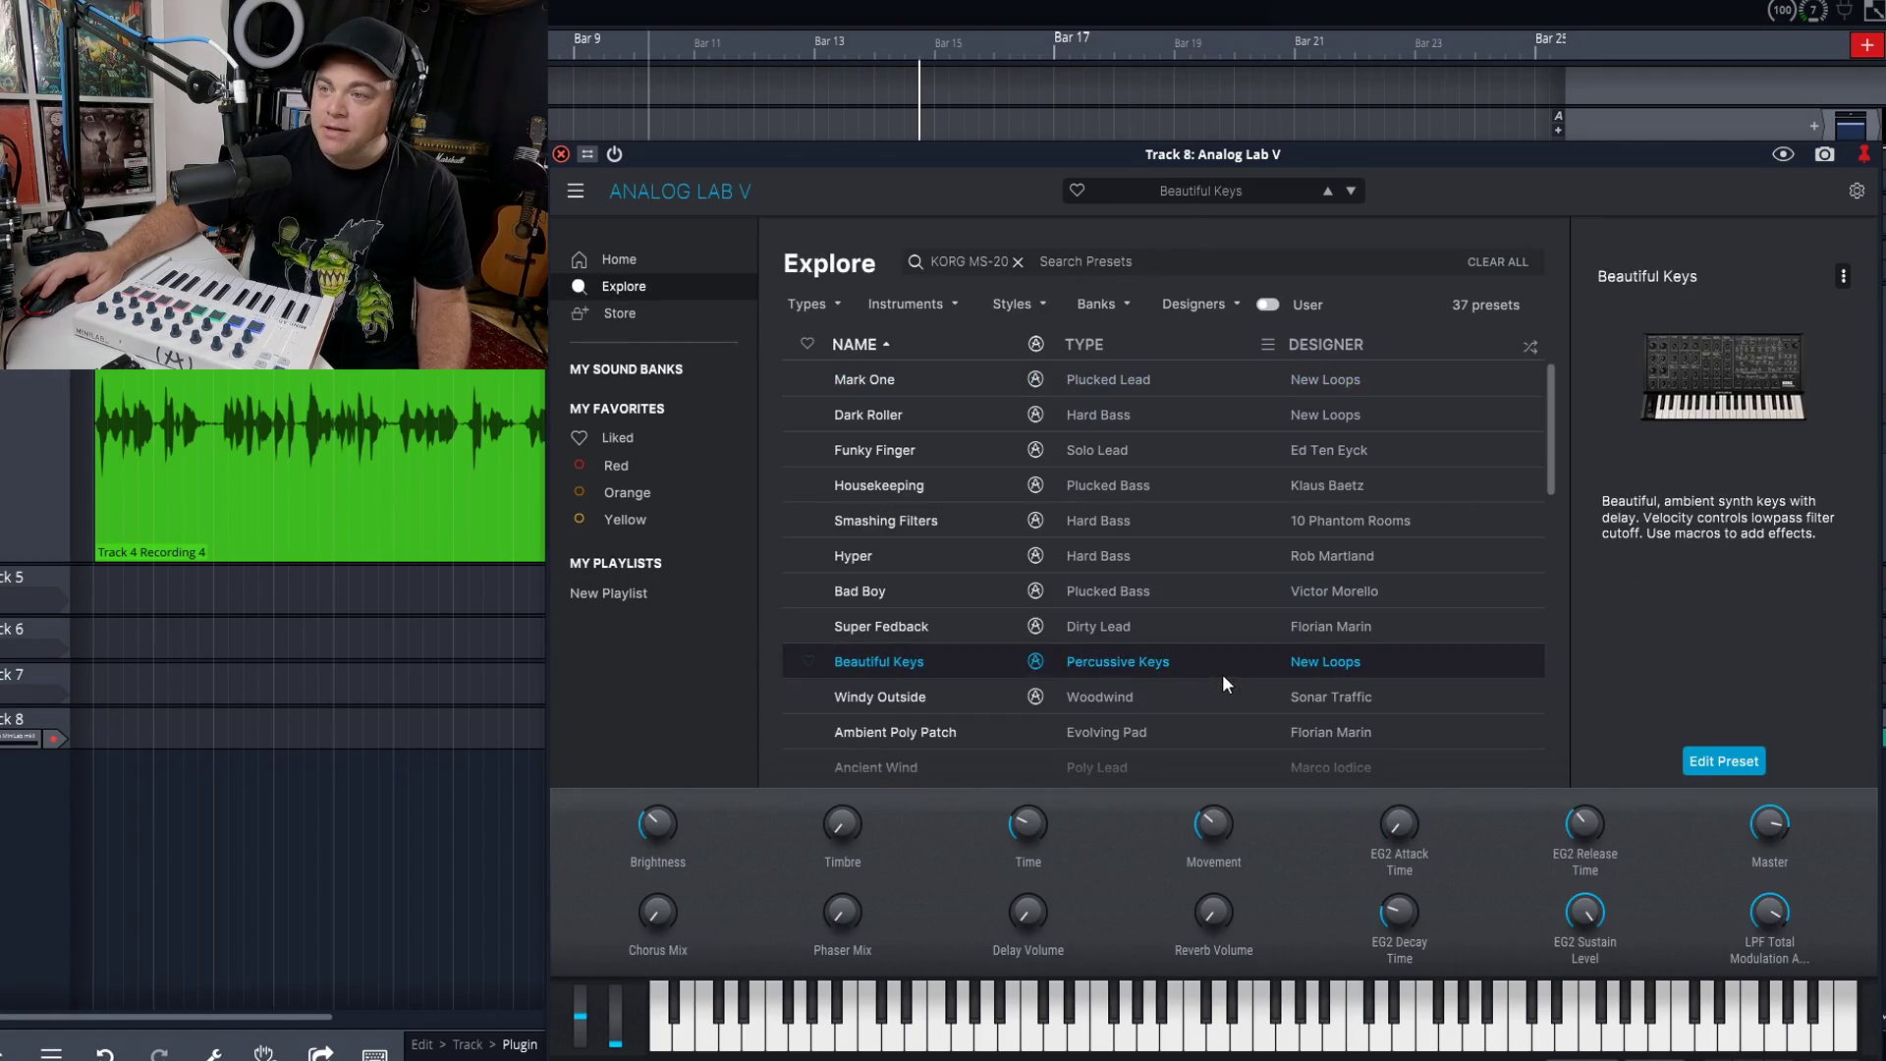
{"action": "left_click", "coordinate": [880, 518]}
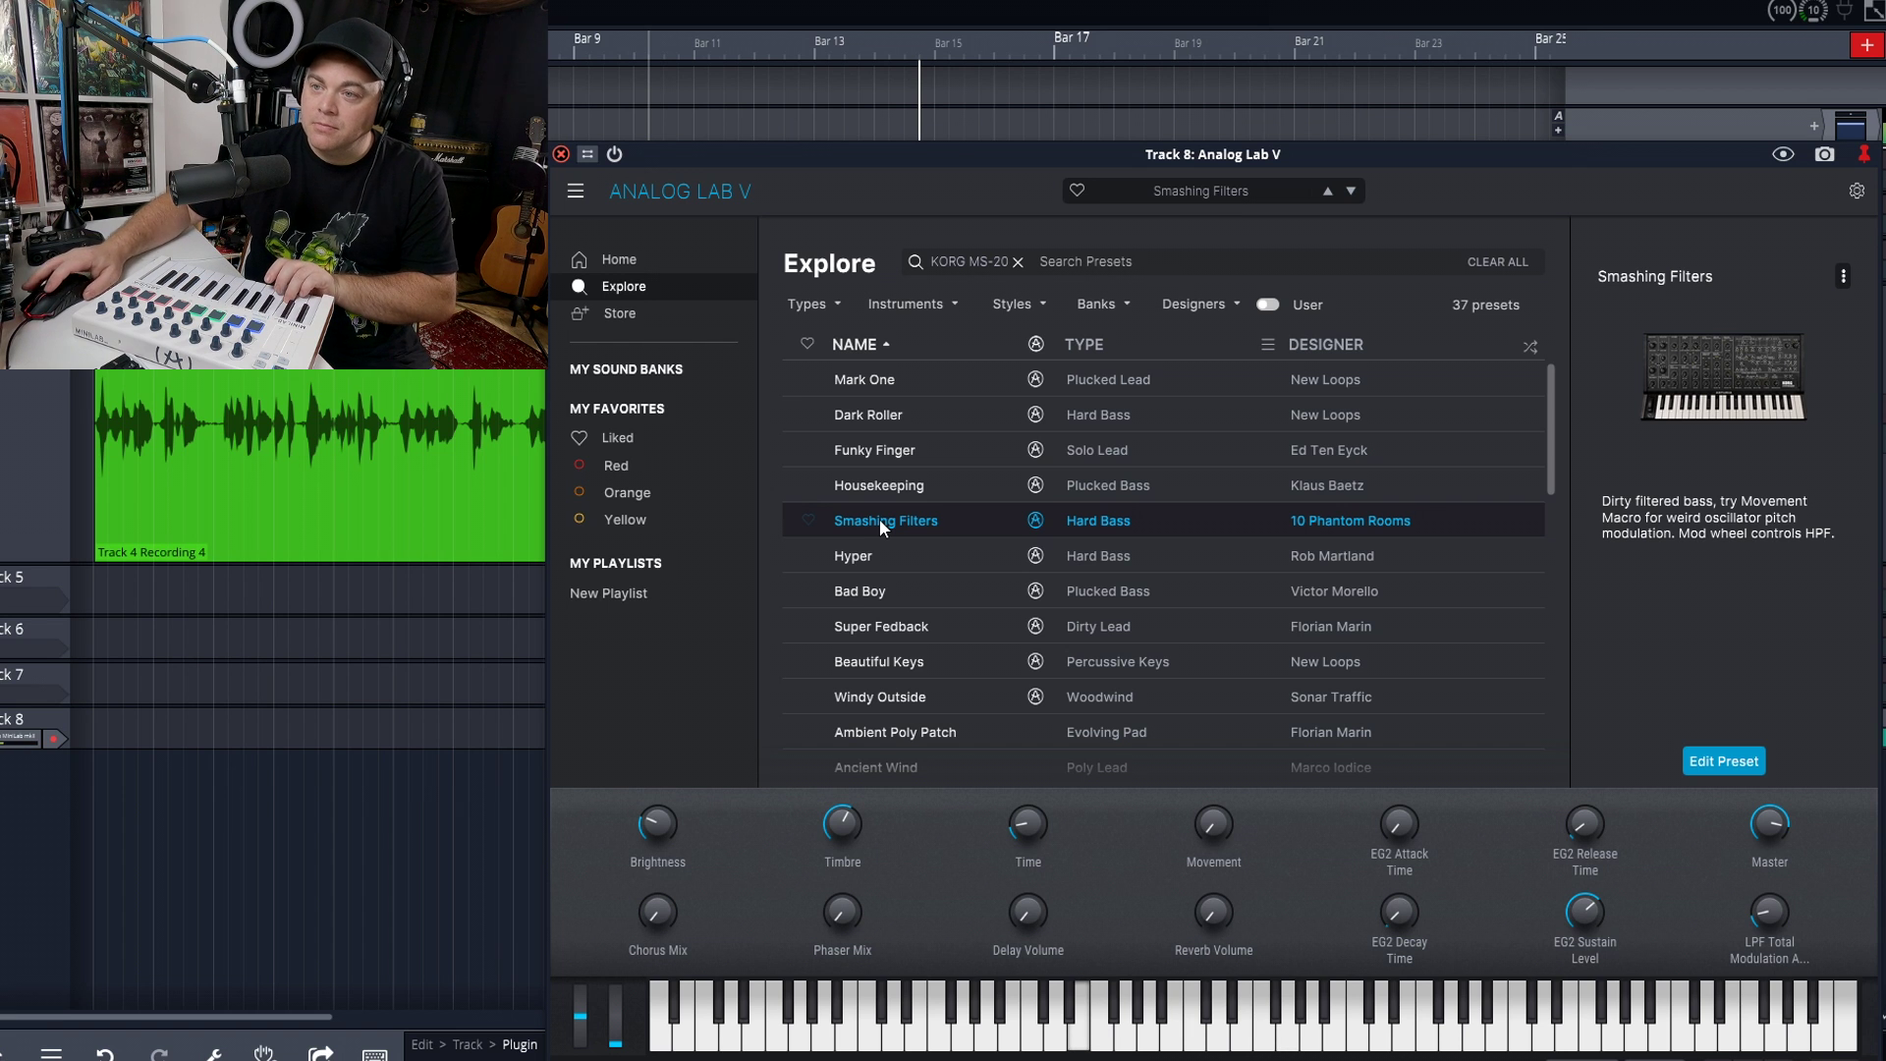
{"action": "left_click", "coordinate": [898, 729]}
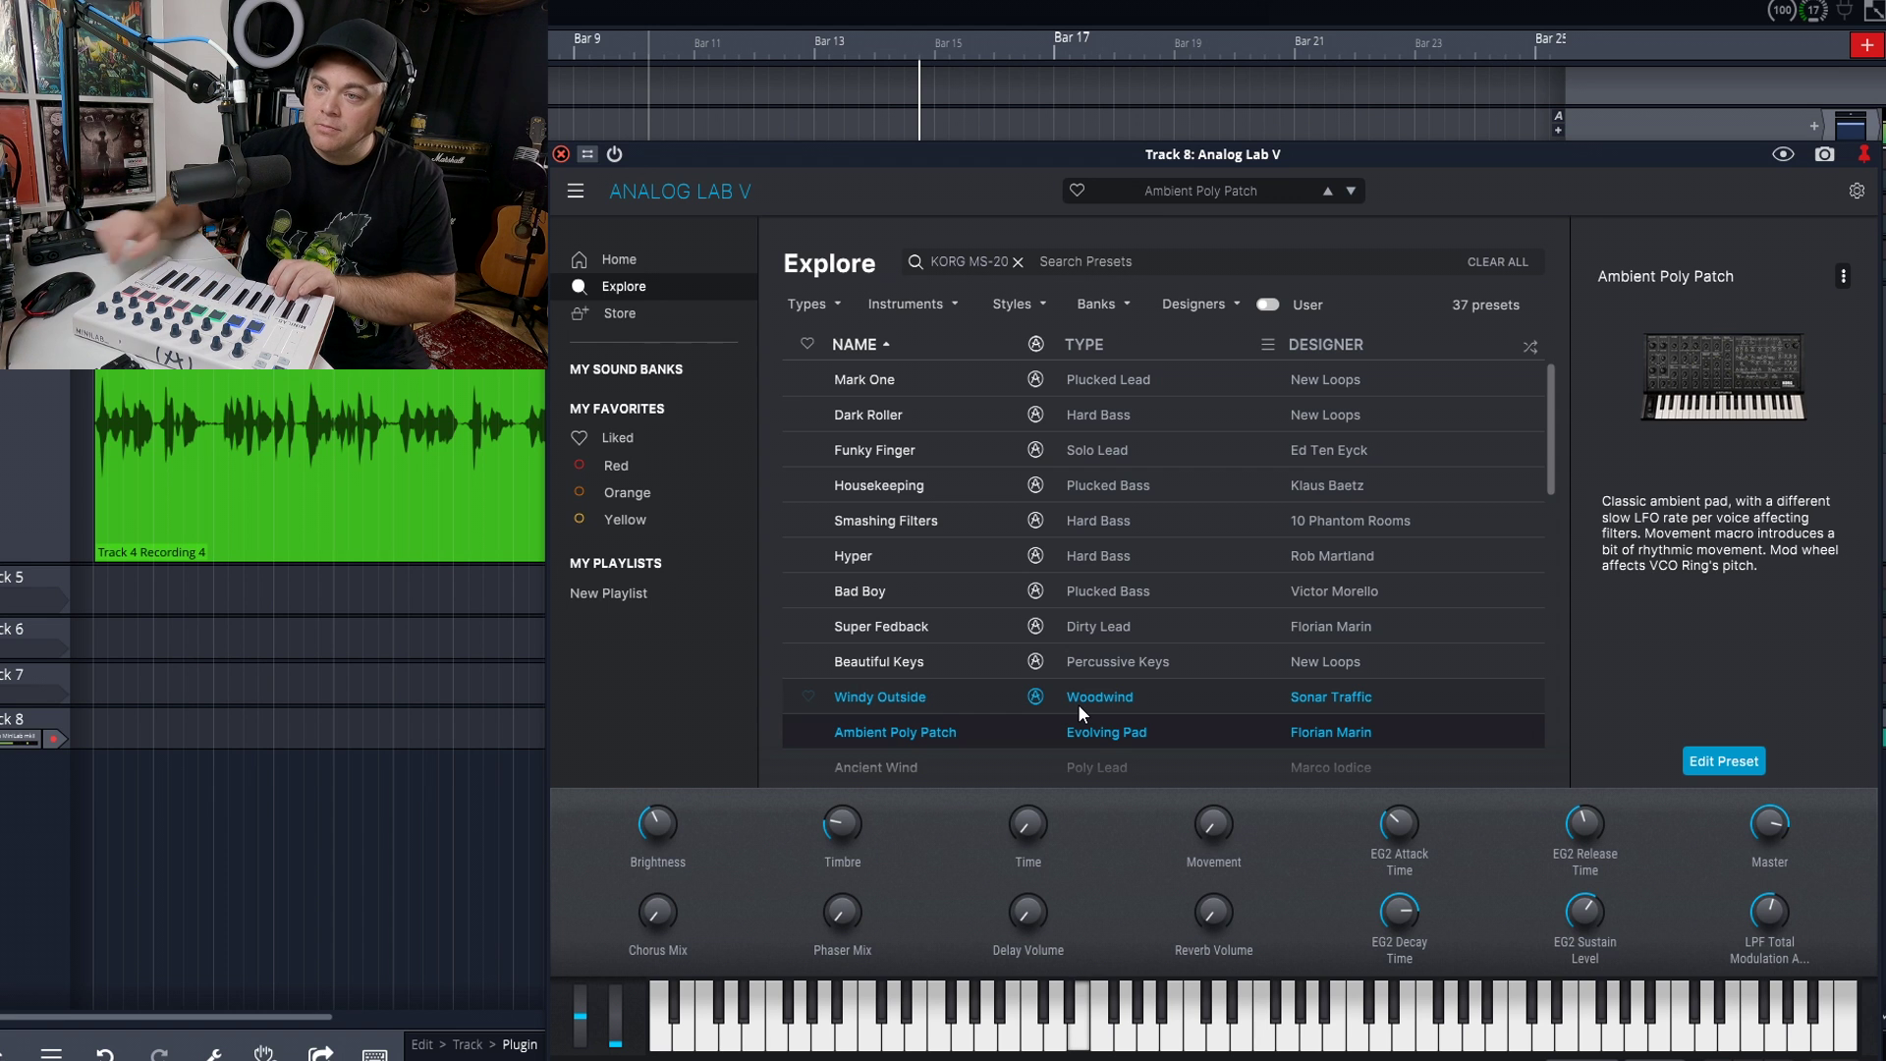
{"action": "left_click", "coordinate": [651, 250]}
- Audition Modular presets Formant Lead and Special Force, ending with Tomita Arab Voice loaded
{"action": "scroll", "coordinate": [1012, 605], "scroll_direction": "down", "scroll_amount": 2}
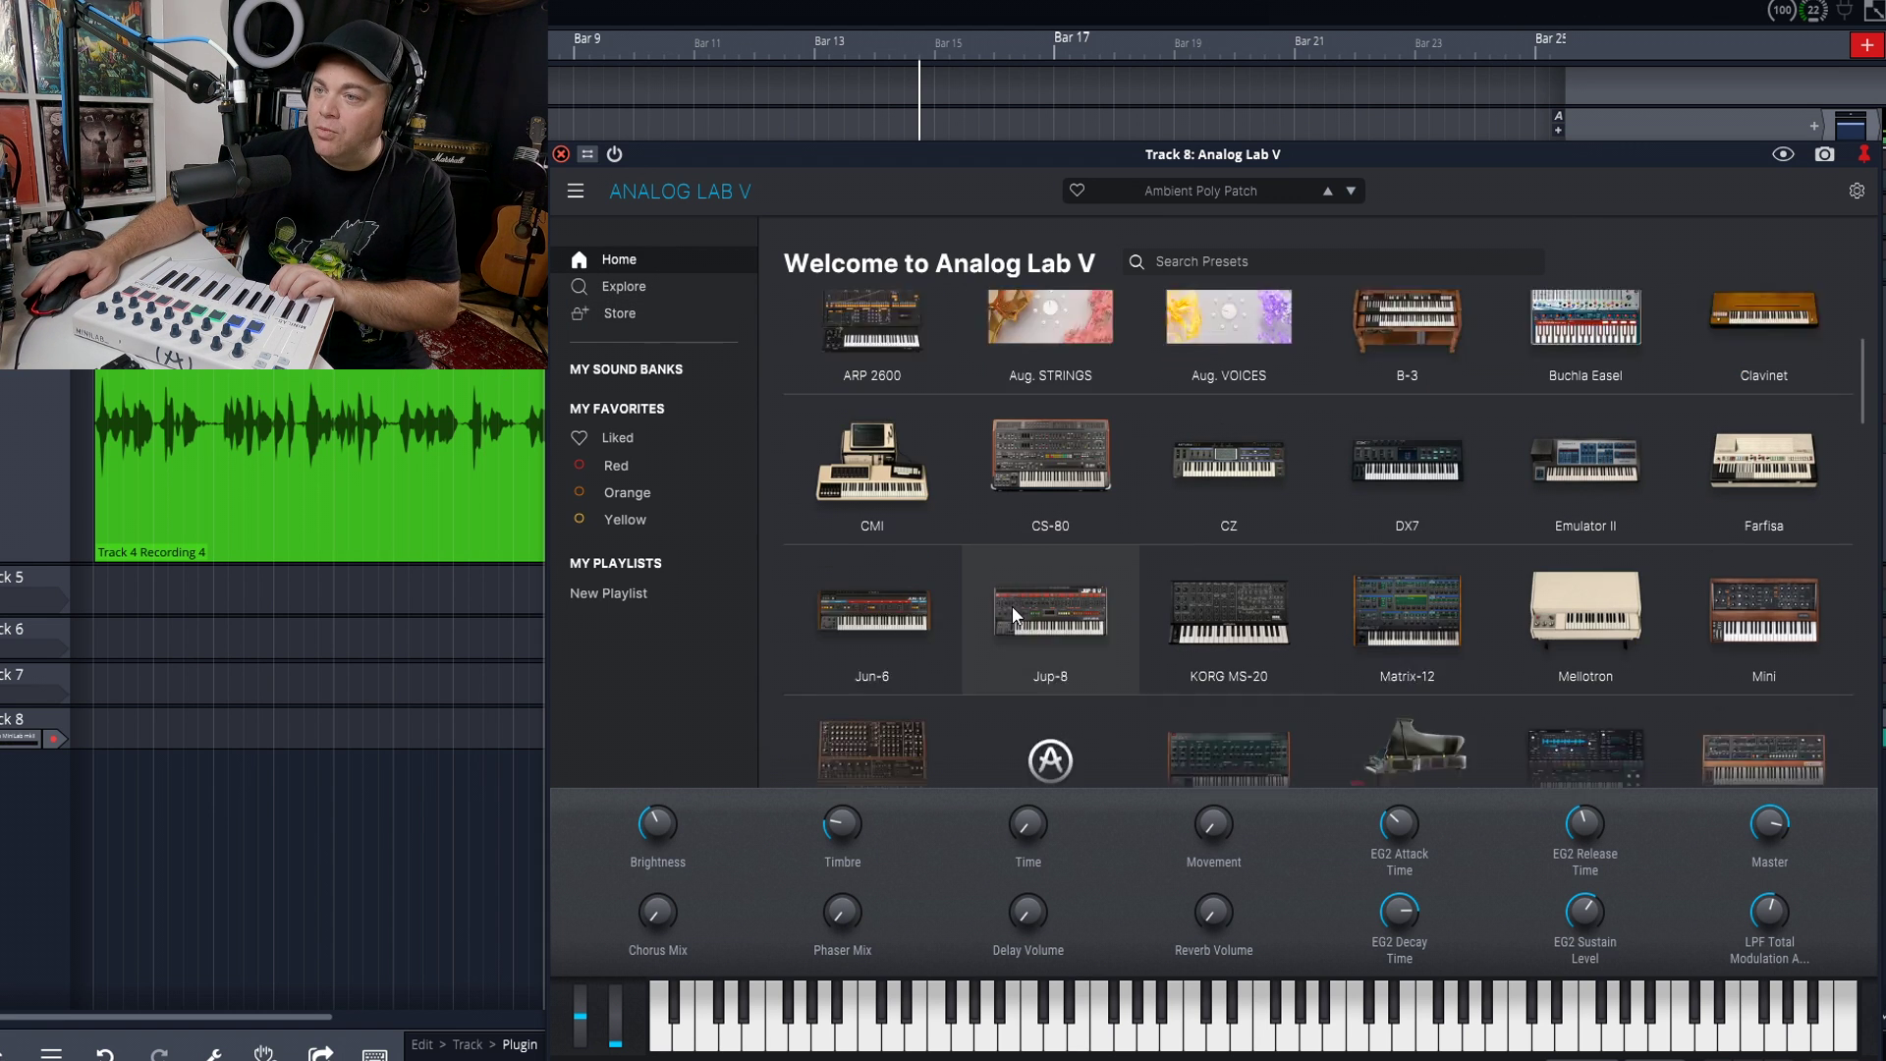
{"action": "scroll", "coordinate": [1080, 632], "scroll_direction": "down", "scroll_amount": 1}
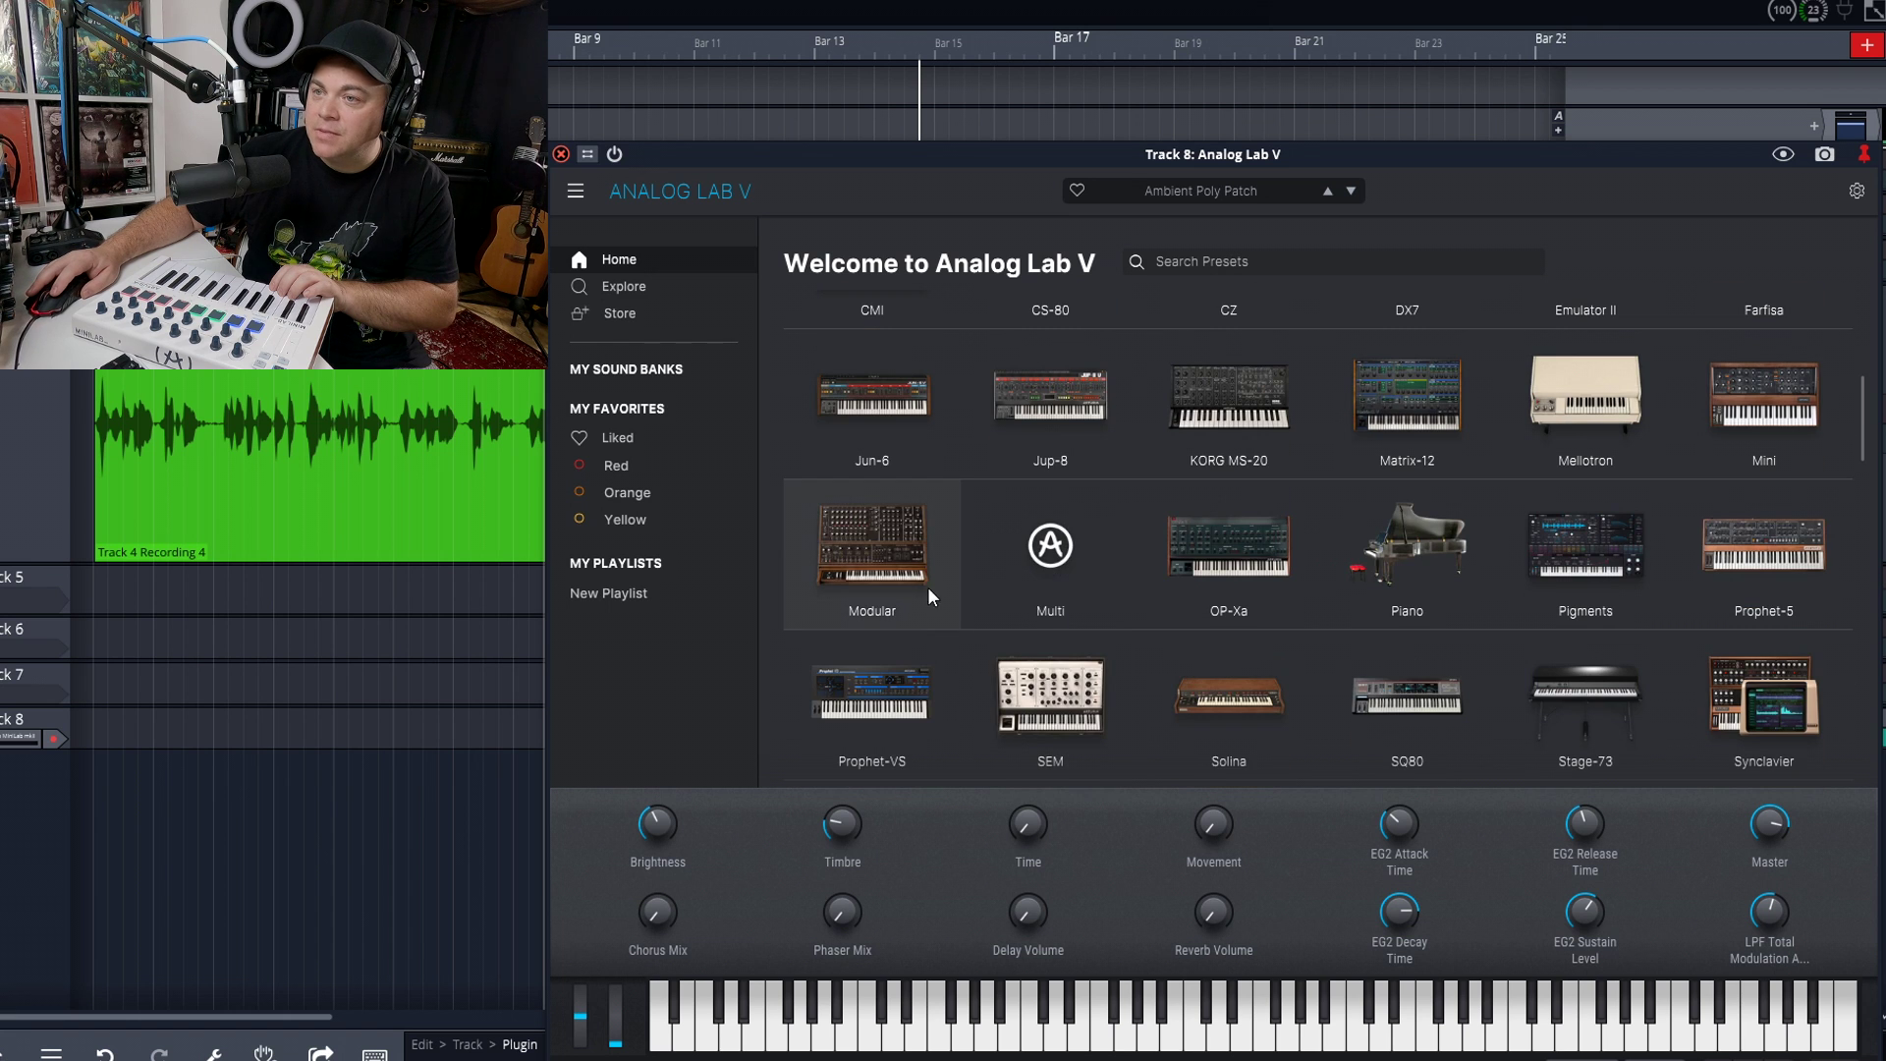
{"action": "left_click", "coordinate": [888, 569]}
{"action": "left_click", "coordinate": [888, 569]}
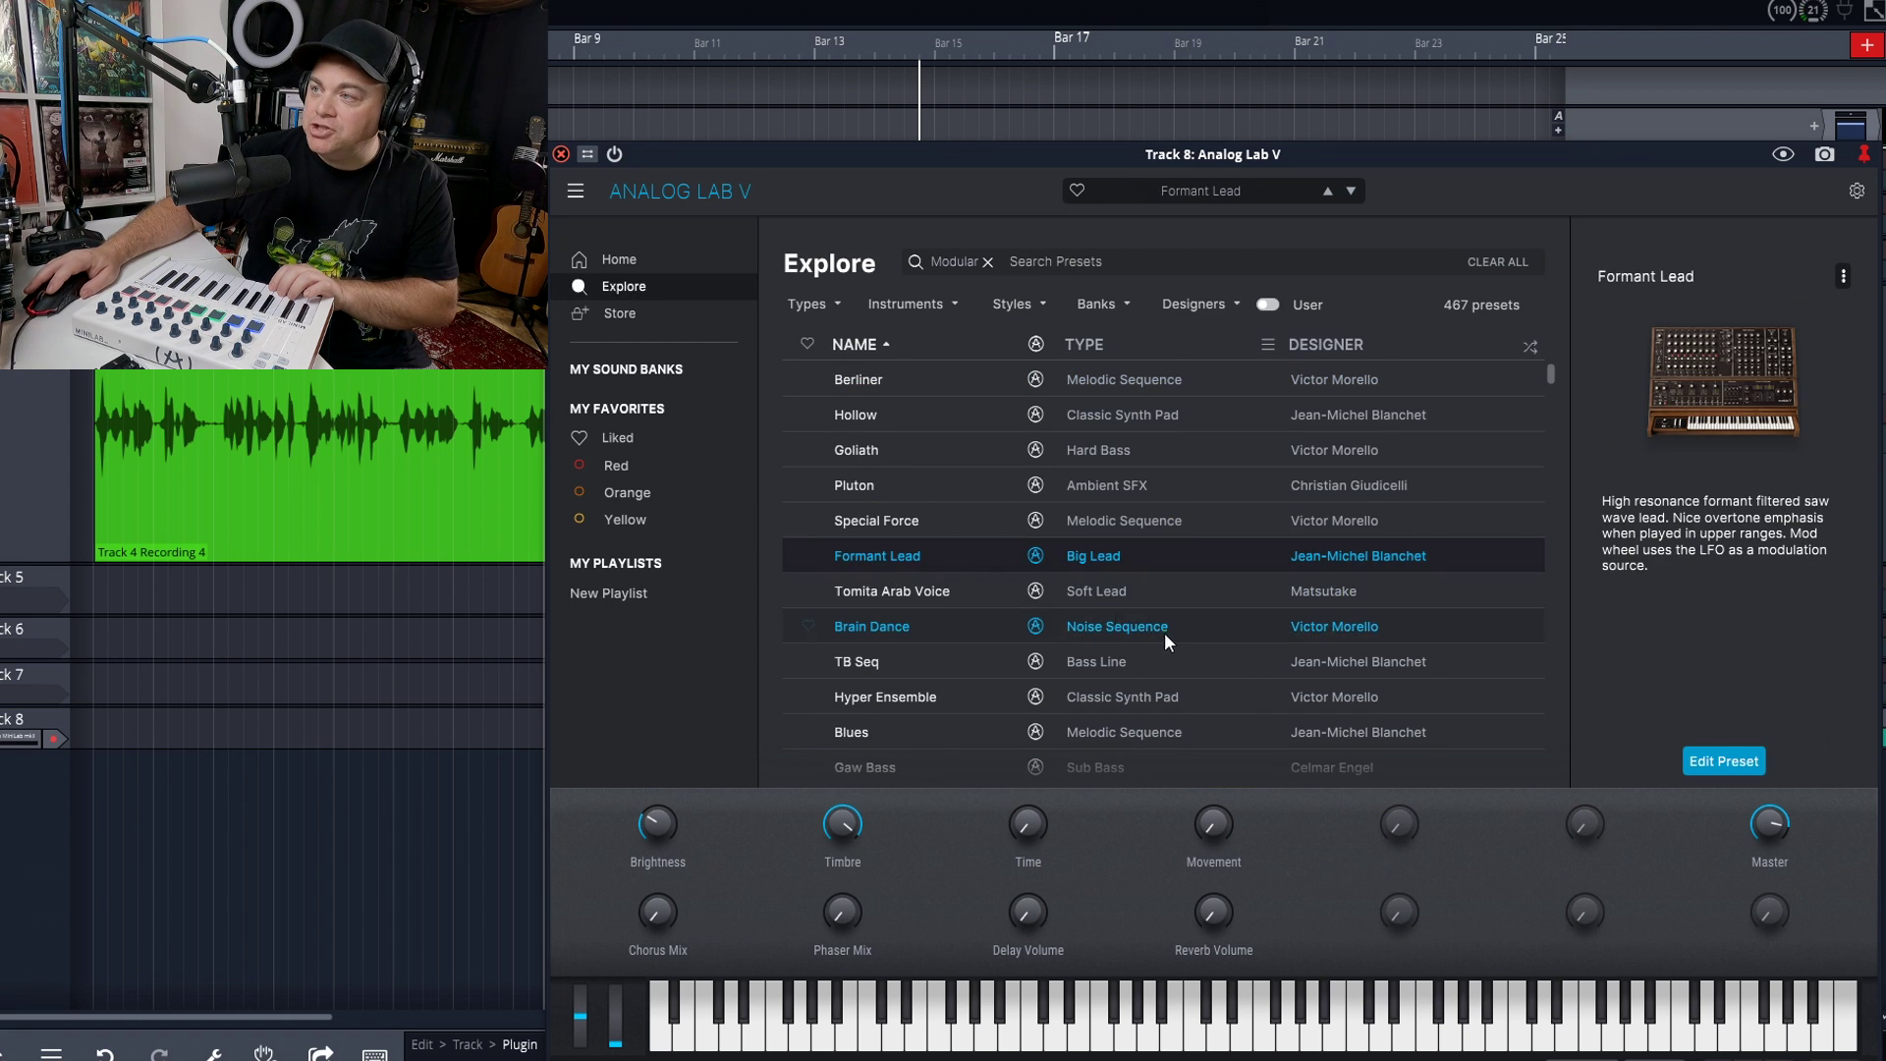
{"action": "left_click", "coordinate": [894, 522]}
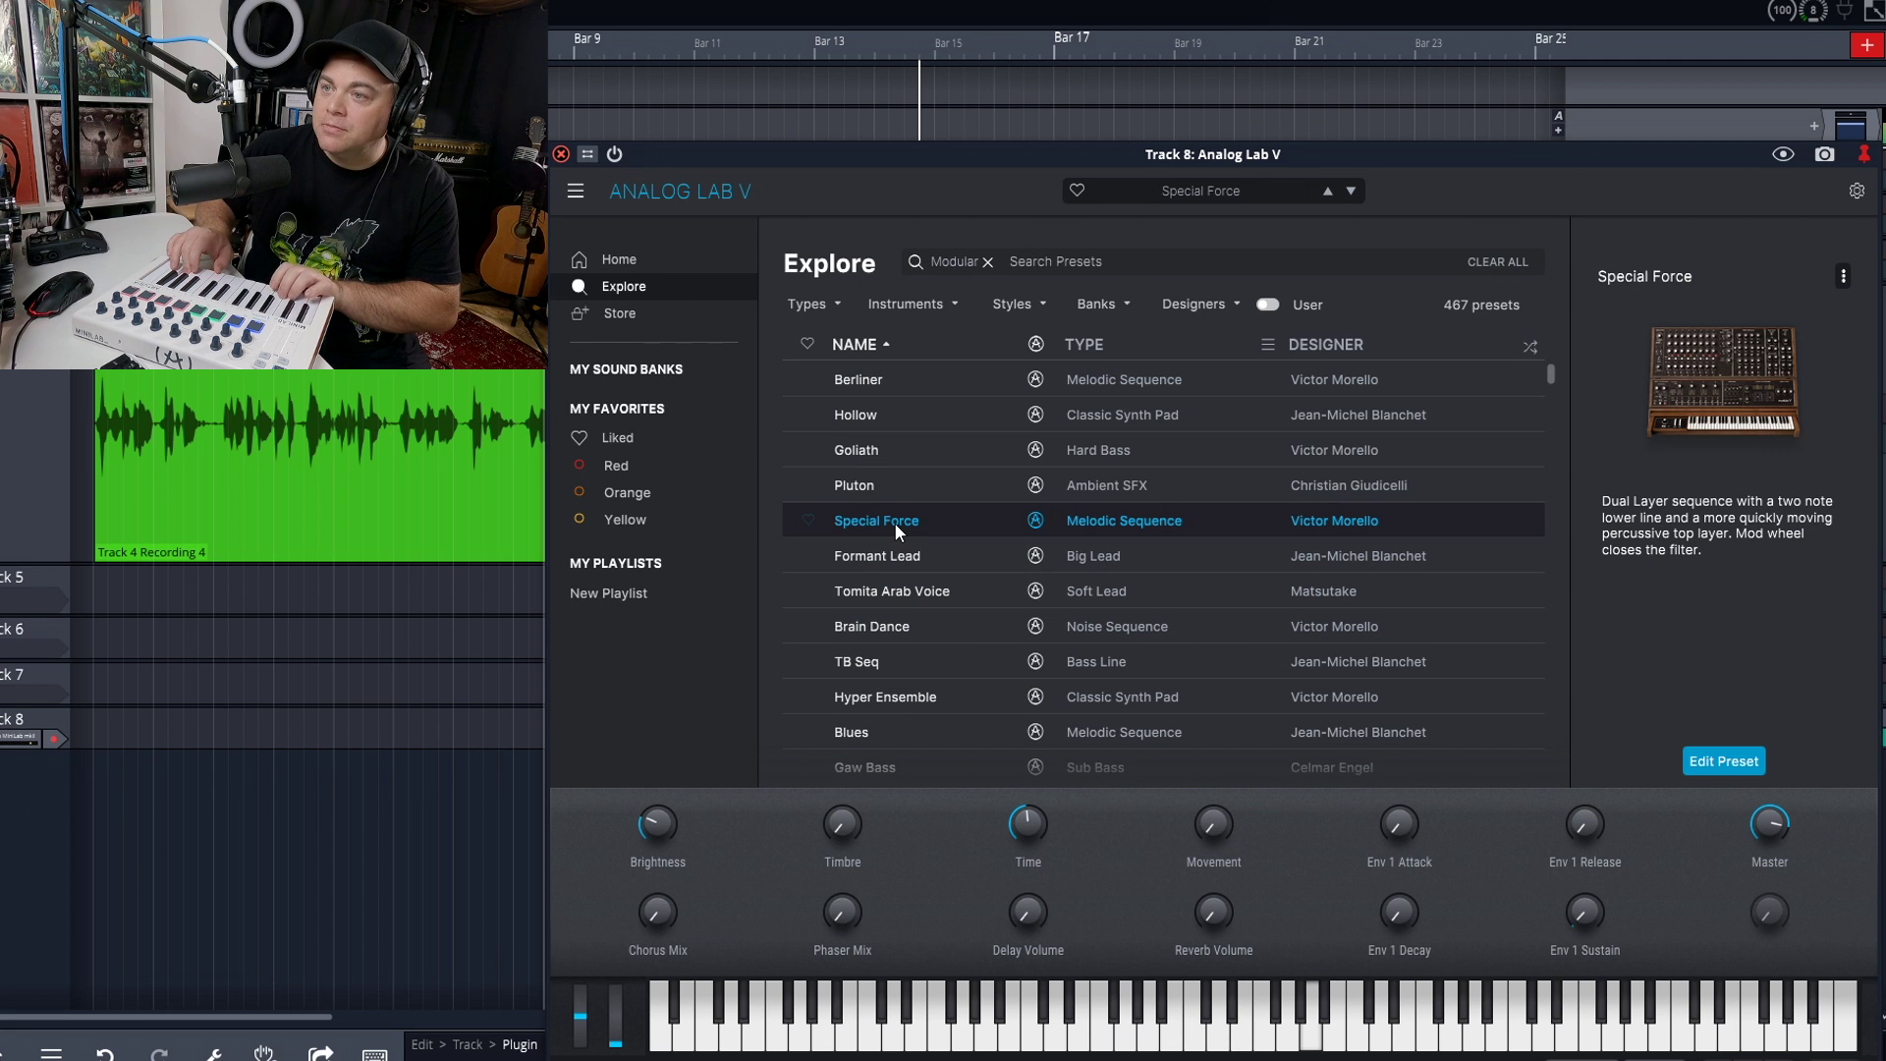
{"action": "left_click", "coordinate": [894, 590]}
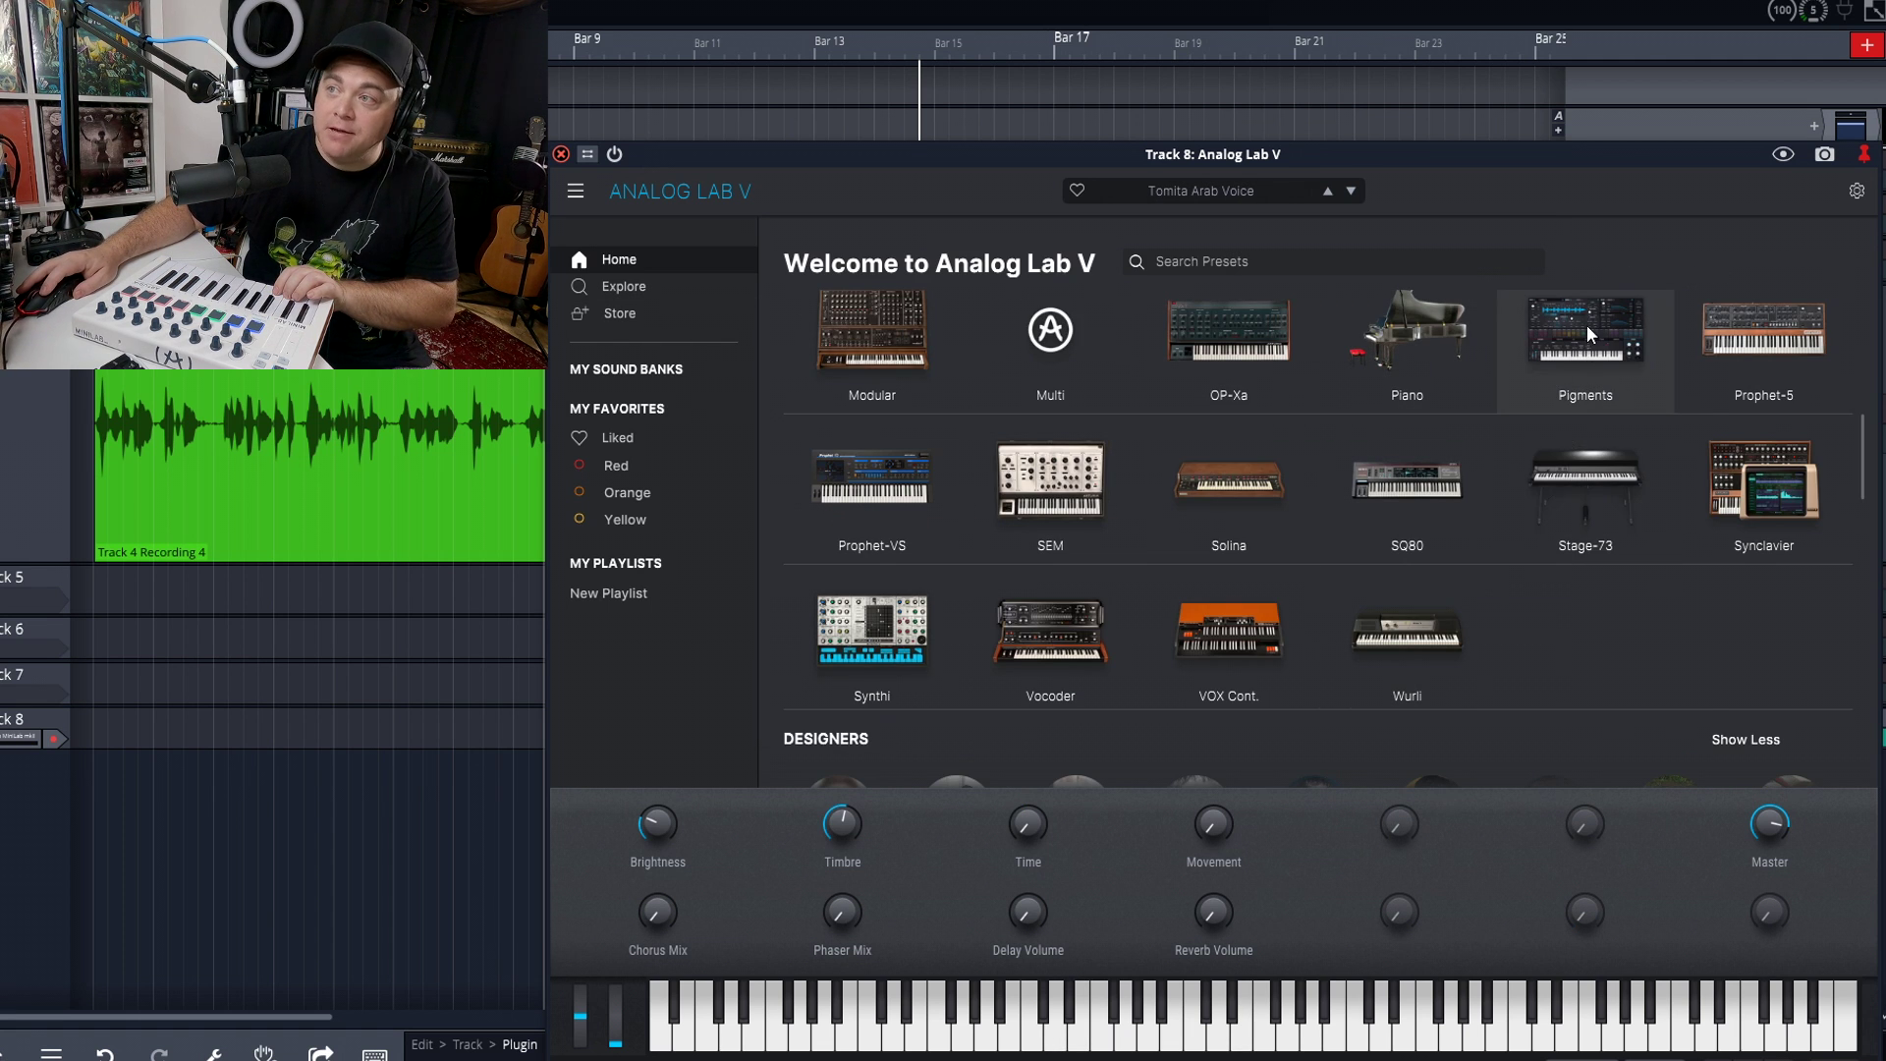
- Audition Pigments preset Cinemascope, load Native Fantasy, then return to the Home grid
{"action": "left_click", "coordinate": [1587, 326]}
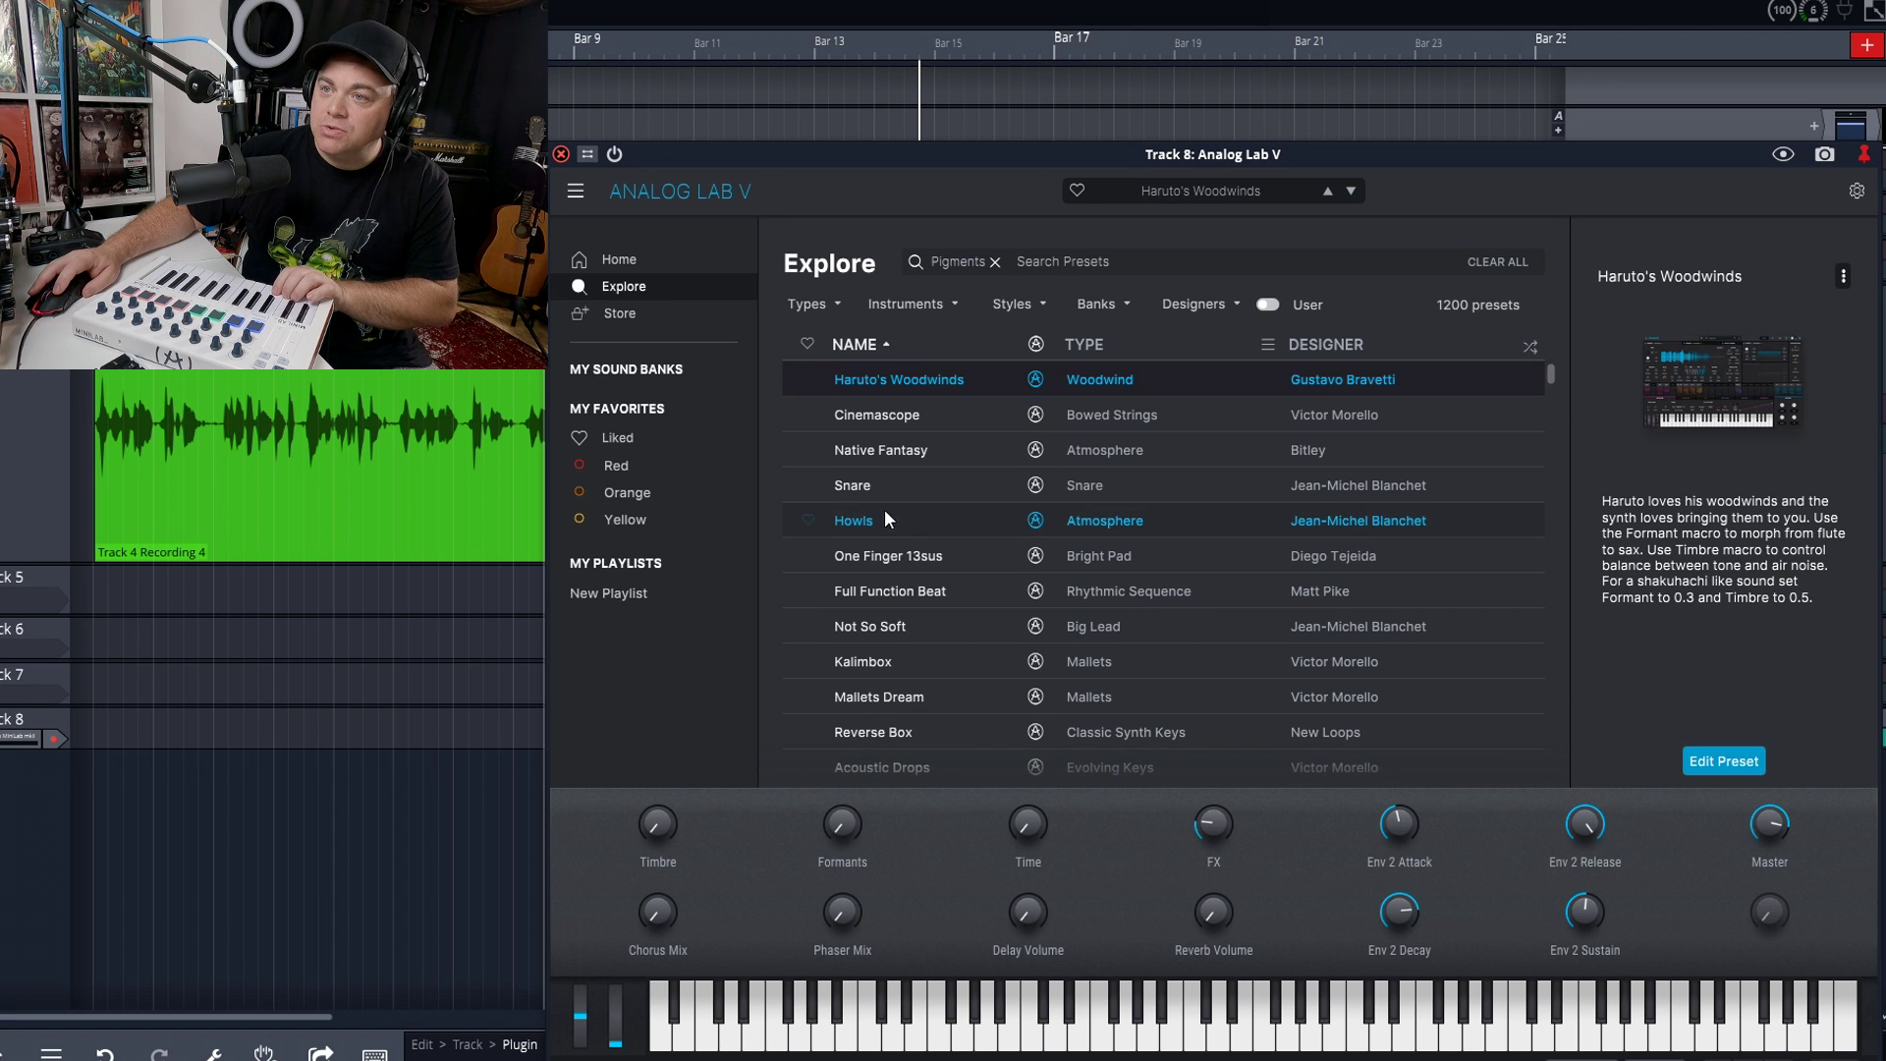
{"action": "left_click", "coordinate": [882, 421]}
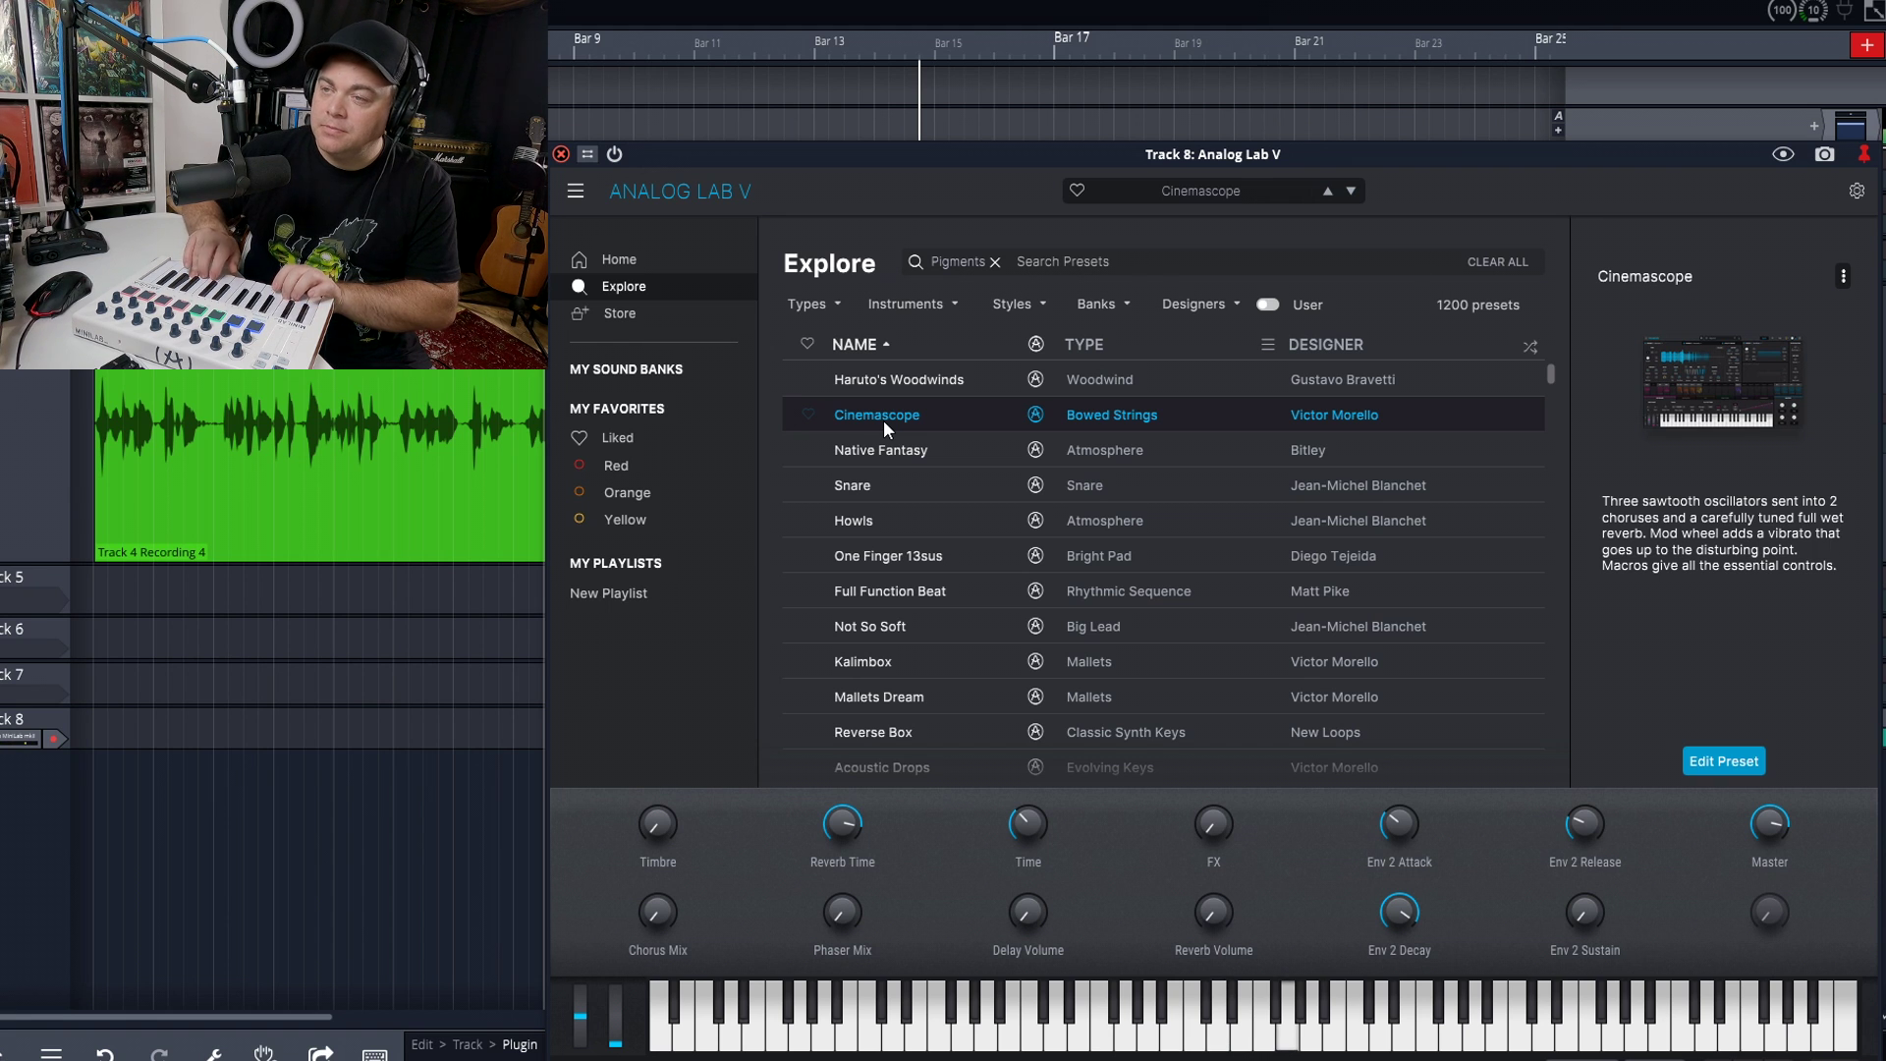
{"action": "left_click", "coordinate": [884, 447]}
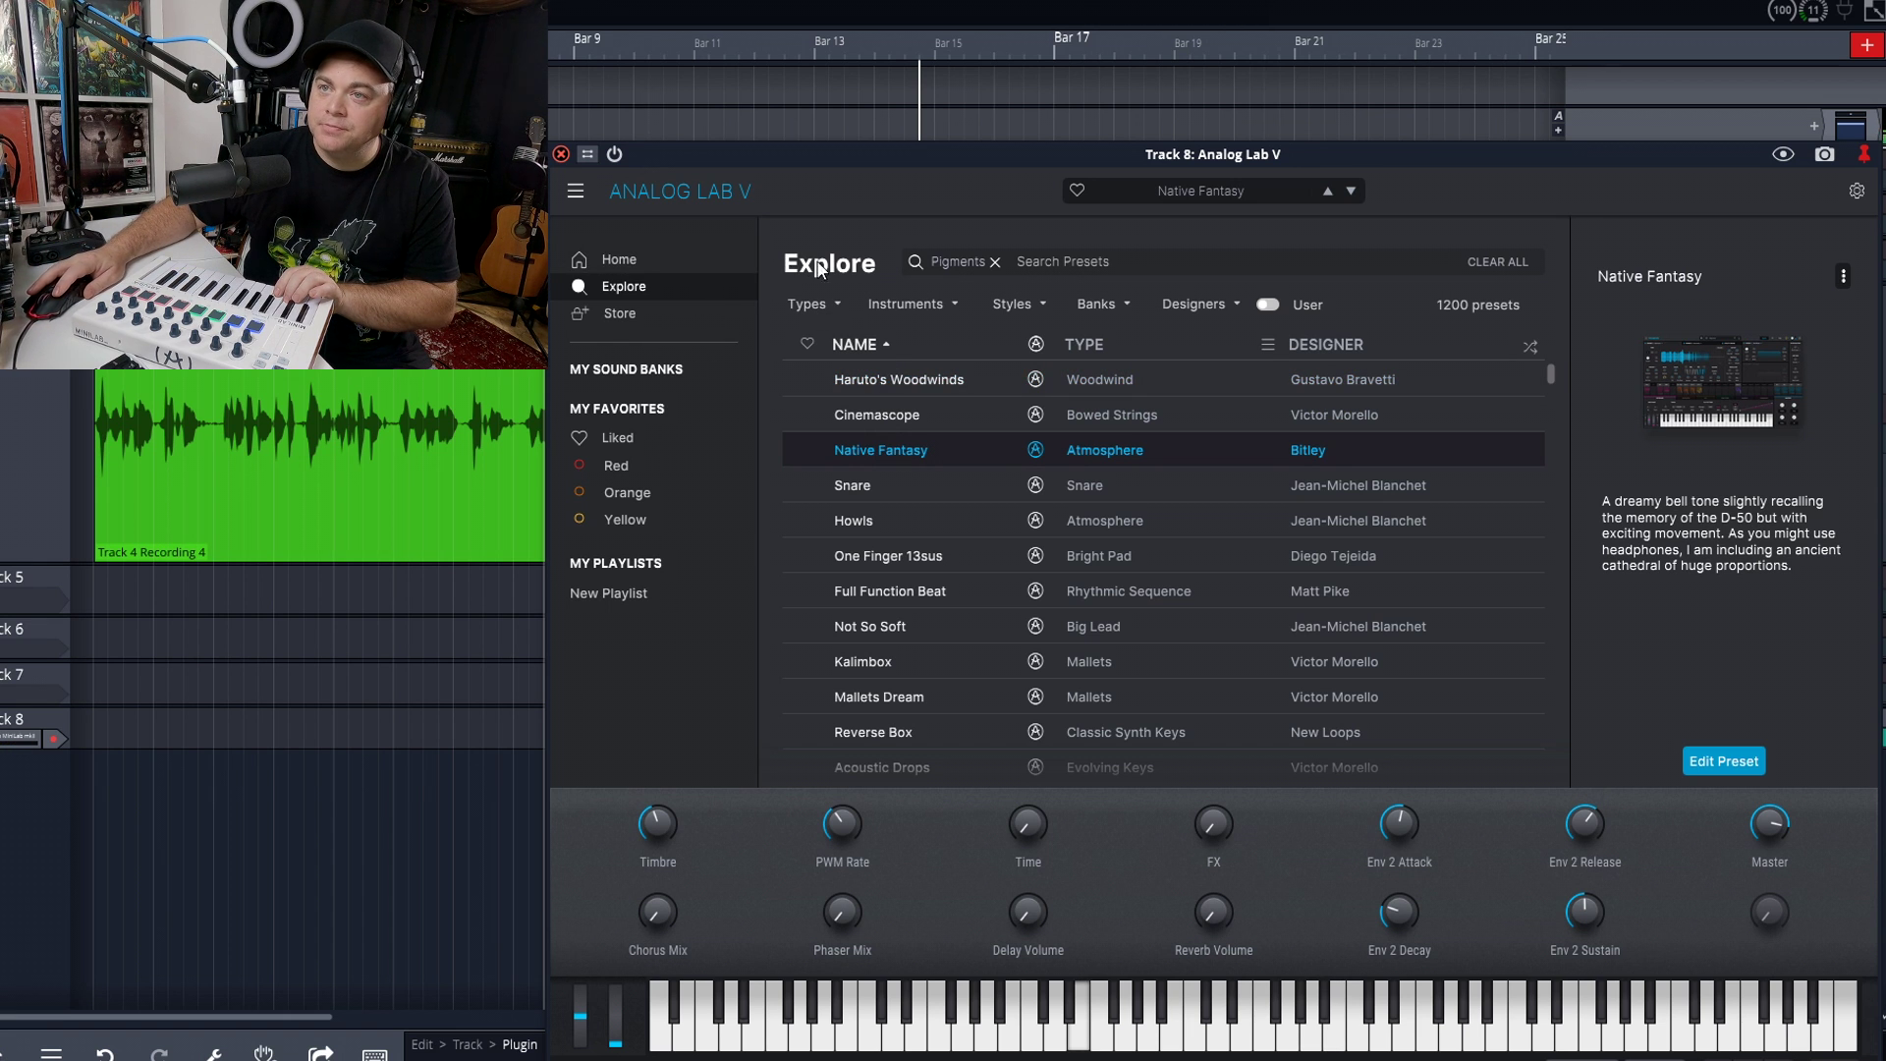
{"action": "left_click", "coordinate": [652, 259]}
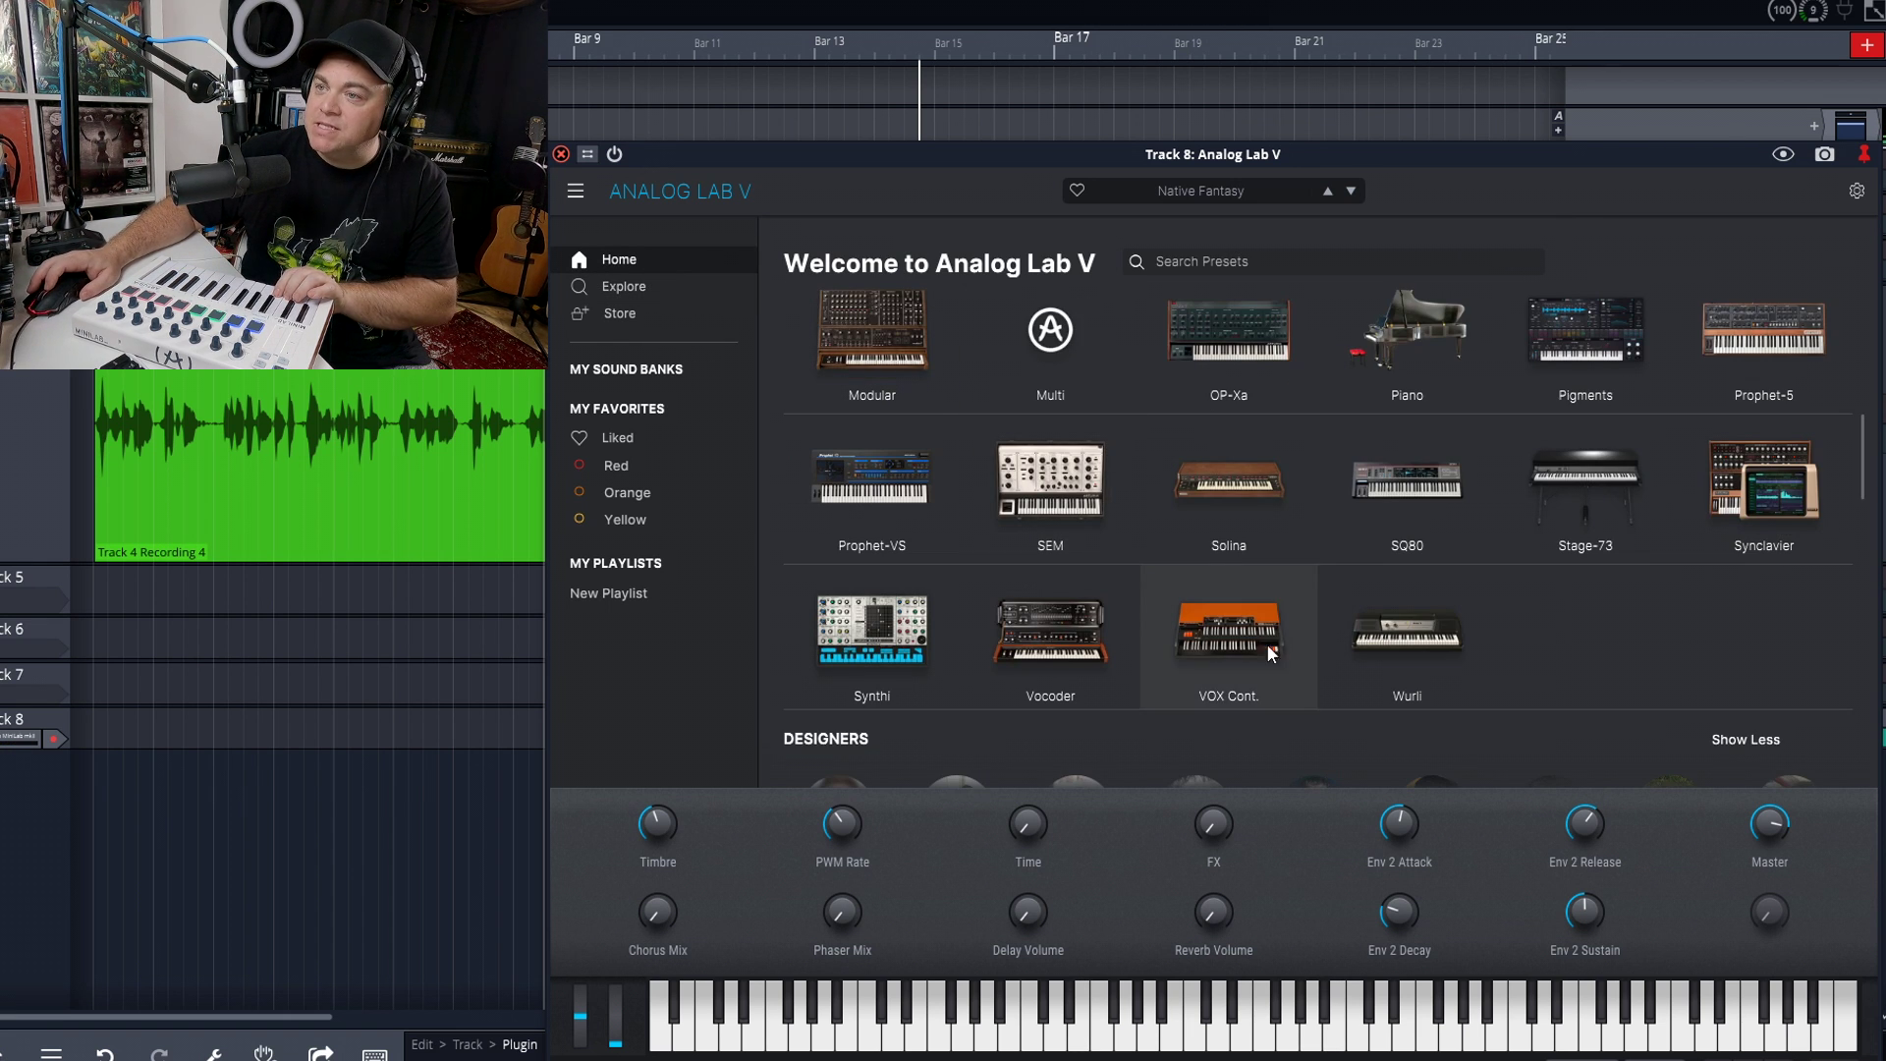
- Audition B-3 presets ELP Tarkuss and Prog Rock Distortion, leaving Prog Rock Distortion loaded, then go Home
{"action": "scroll", "coordinate": [1224, 638], "scroll_direction": "up", "scroll_amount": 1}
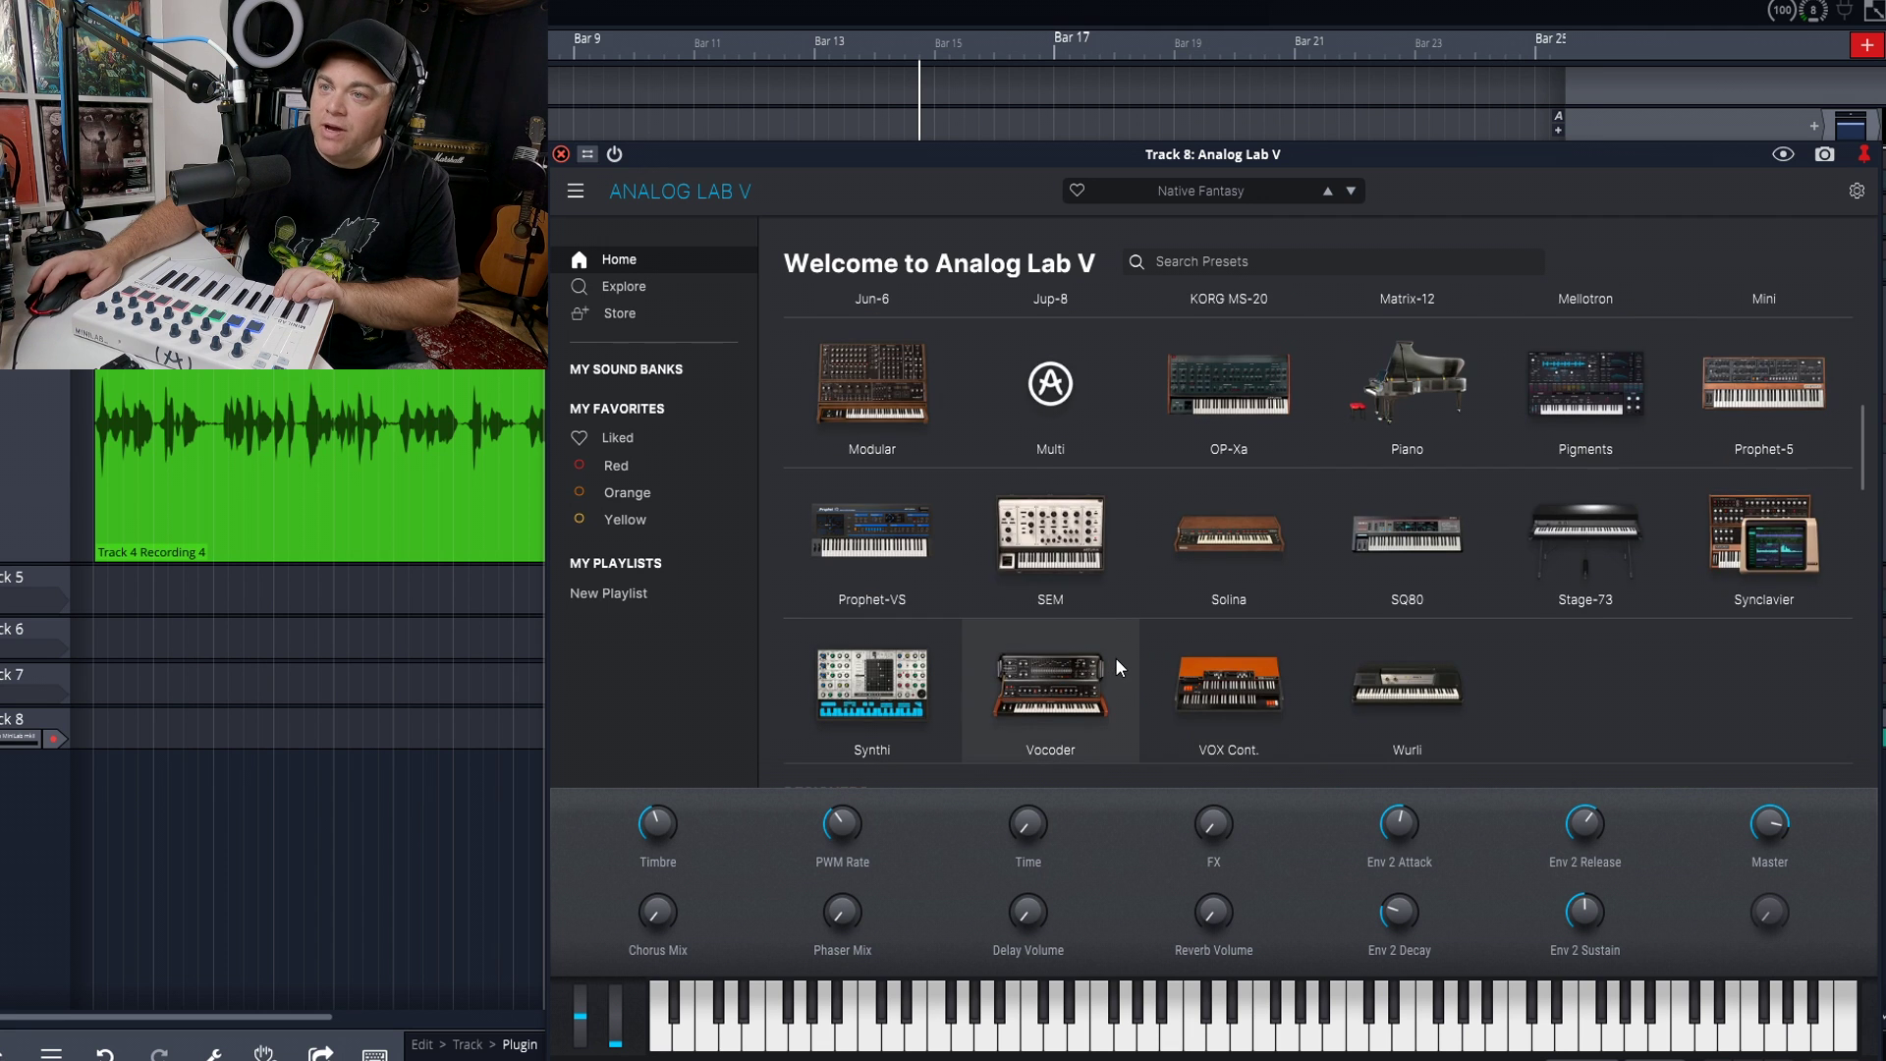
{"action": "scroll", "coordinate": [1120, 657], "scroll_direction": "up", "scroll_amount": 3}
{"action": "scroll", "coordinate": [1228, 668], "scroll_direction": "up", "scroll_amount": 1}
{"action": "scroll", "coordinate": [1621, 647], "scroll_direction": "up", "scroll_amount": 2}
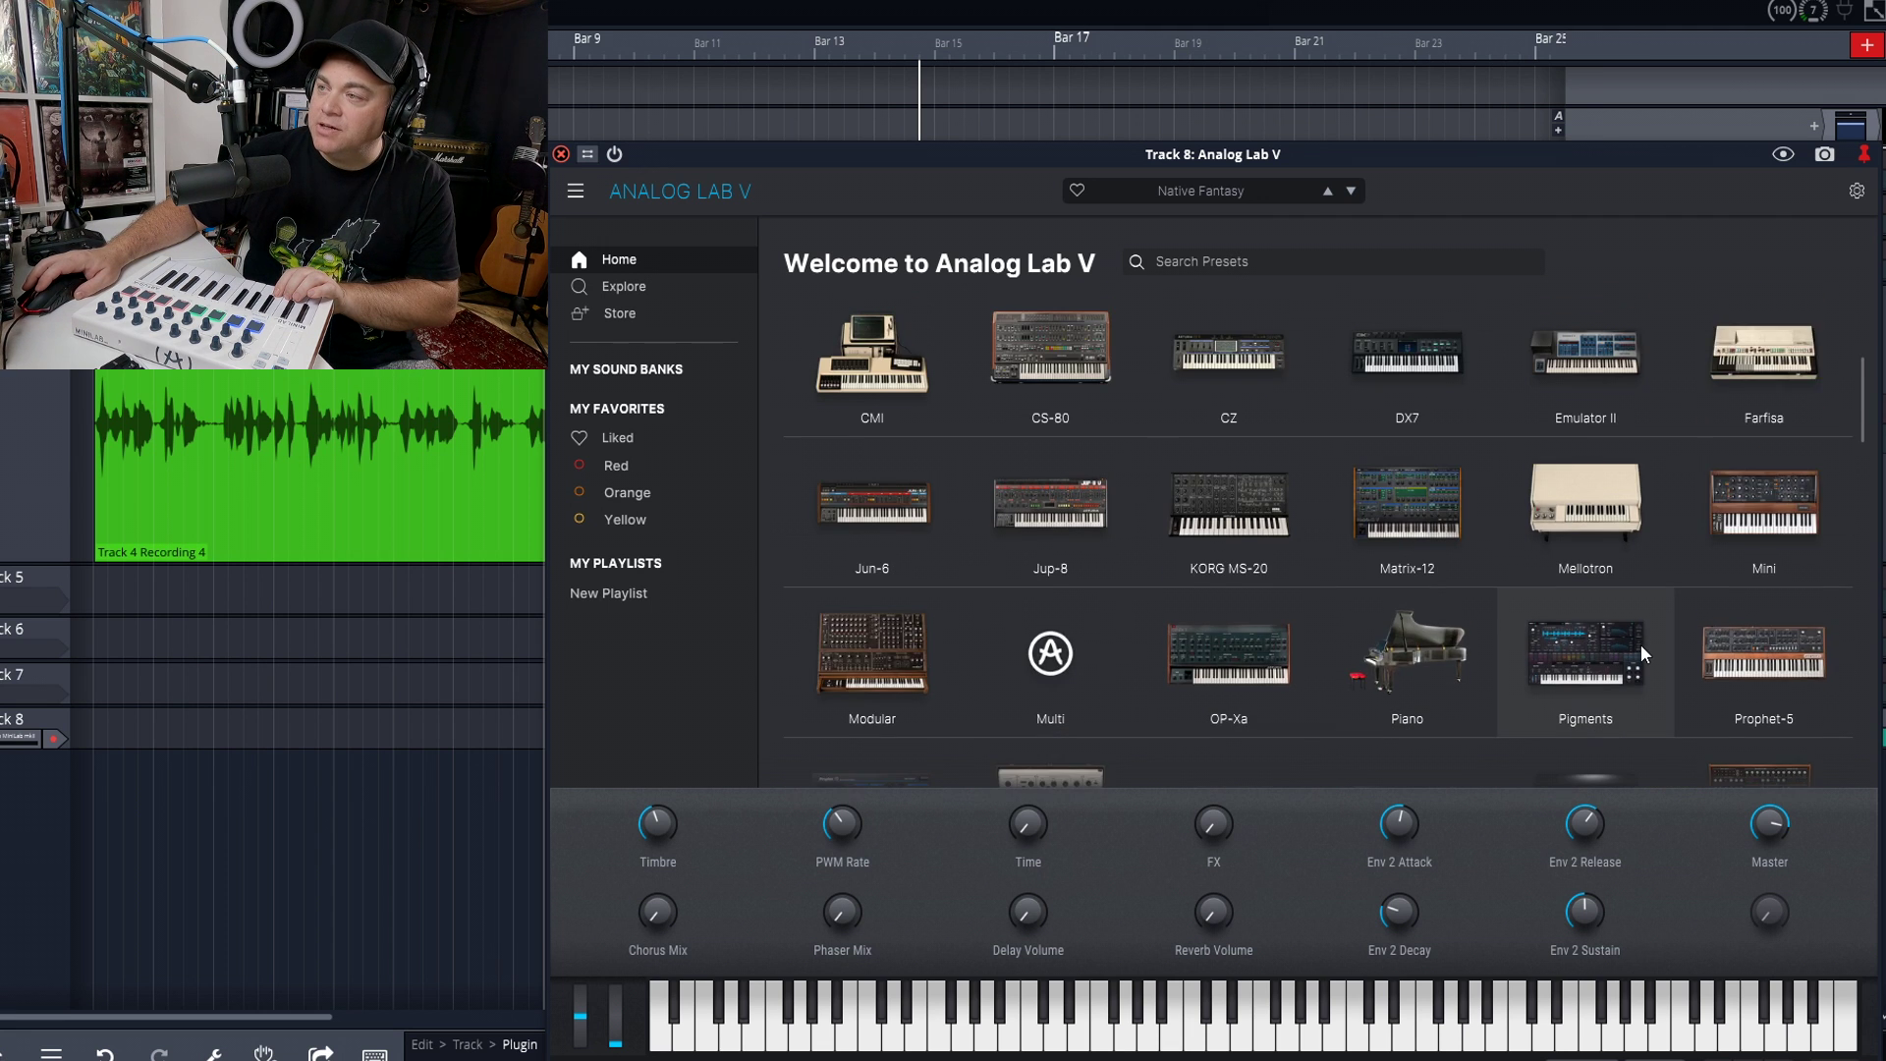
{"action": "scroll", "coordinate": [1640, 646], "scroll_direction": "up", "scroll_amount": 1}
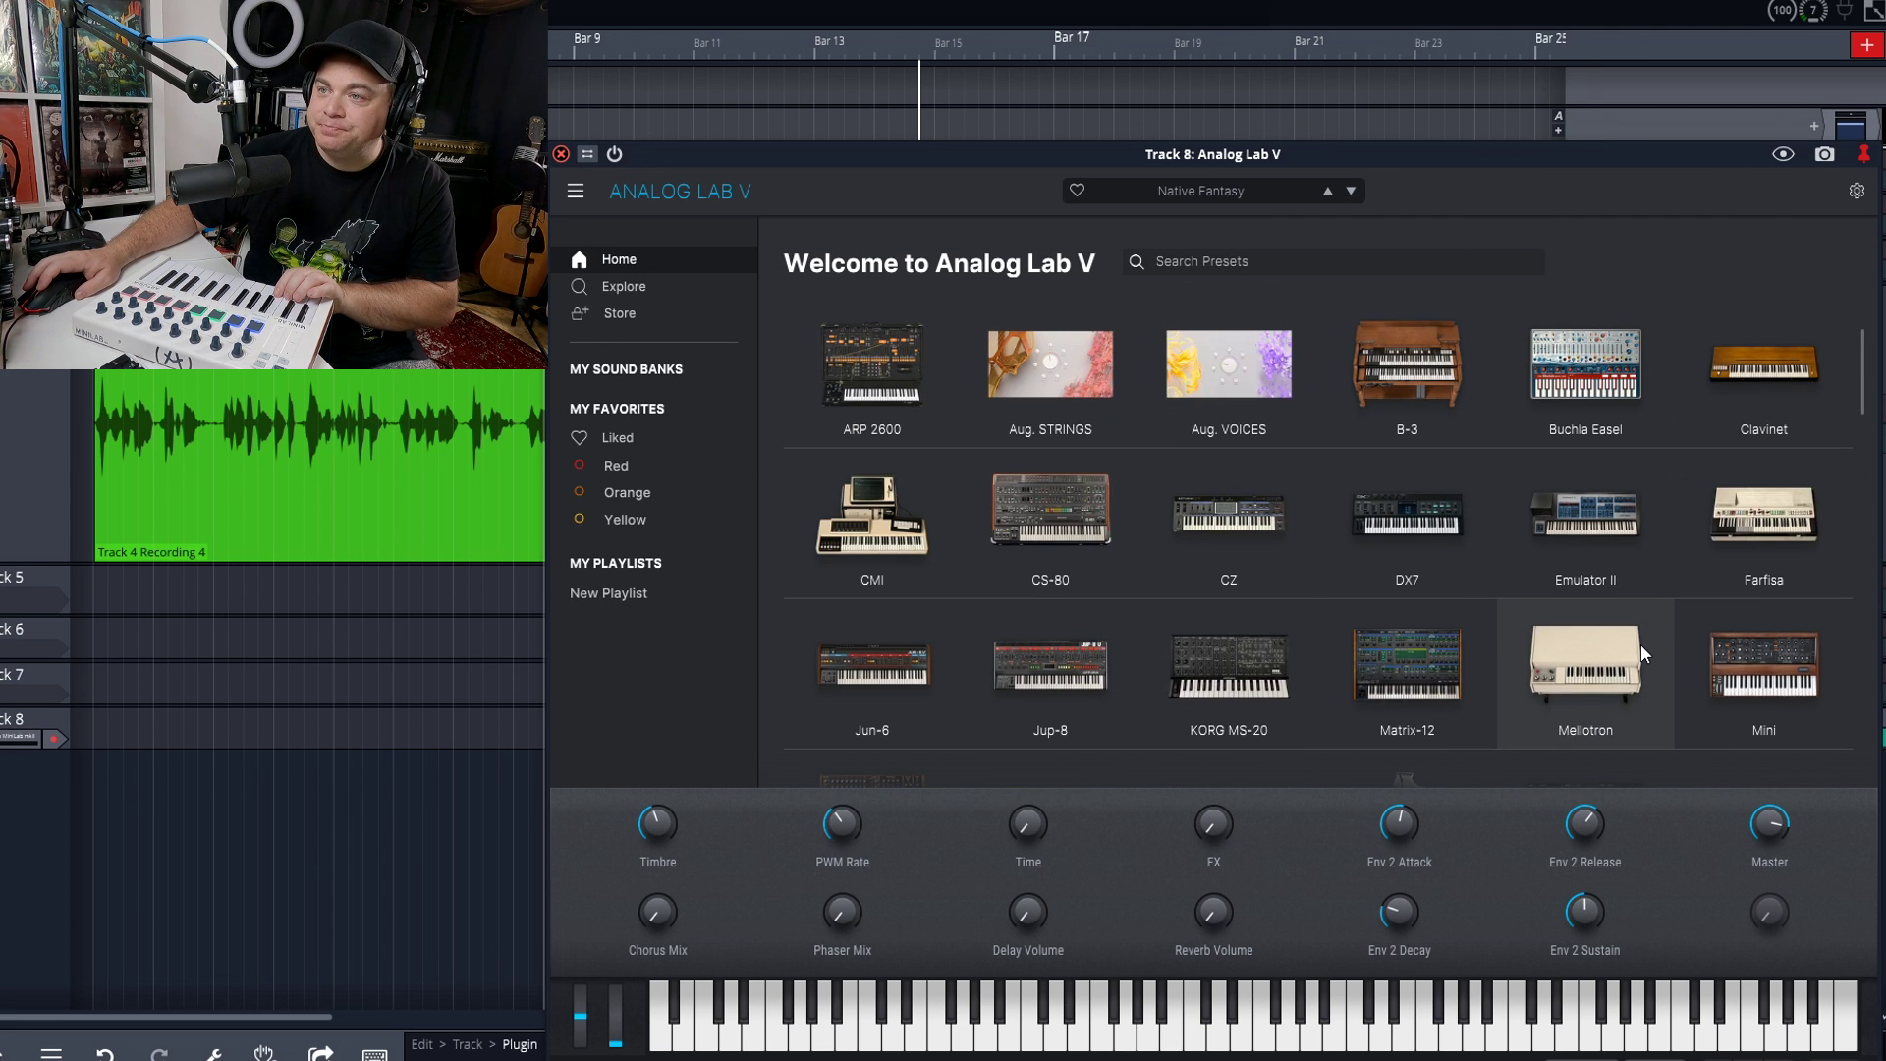
{"action": "scroll", "coordinate": [1640, 644], "scroll_direction": "up", "scroll_amount": 1}
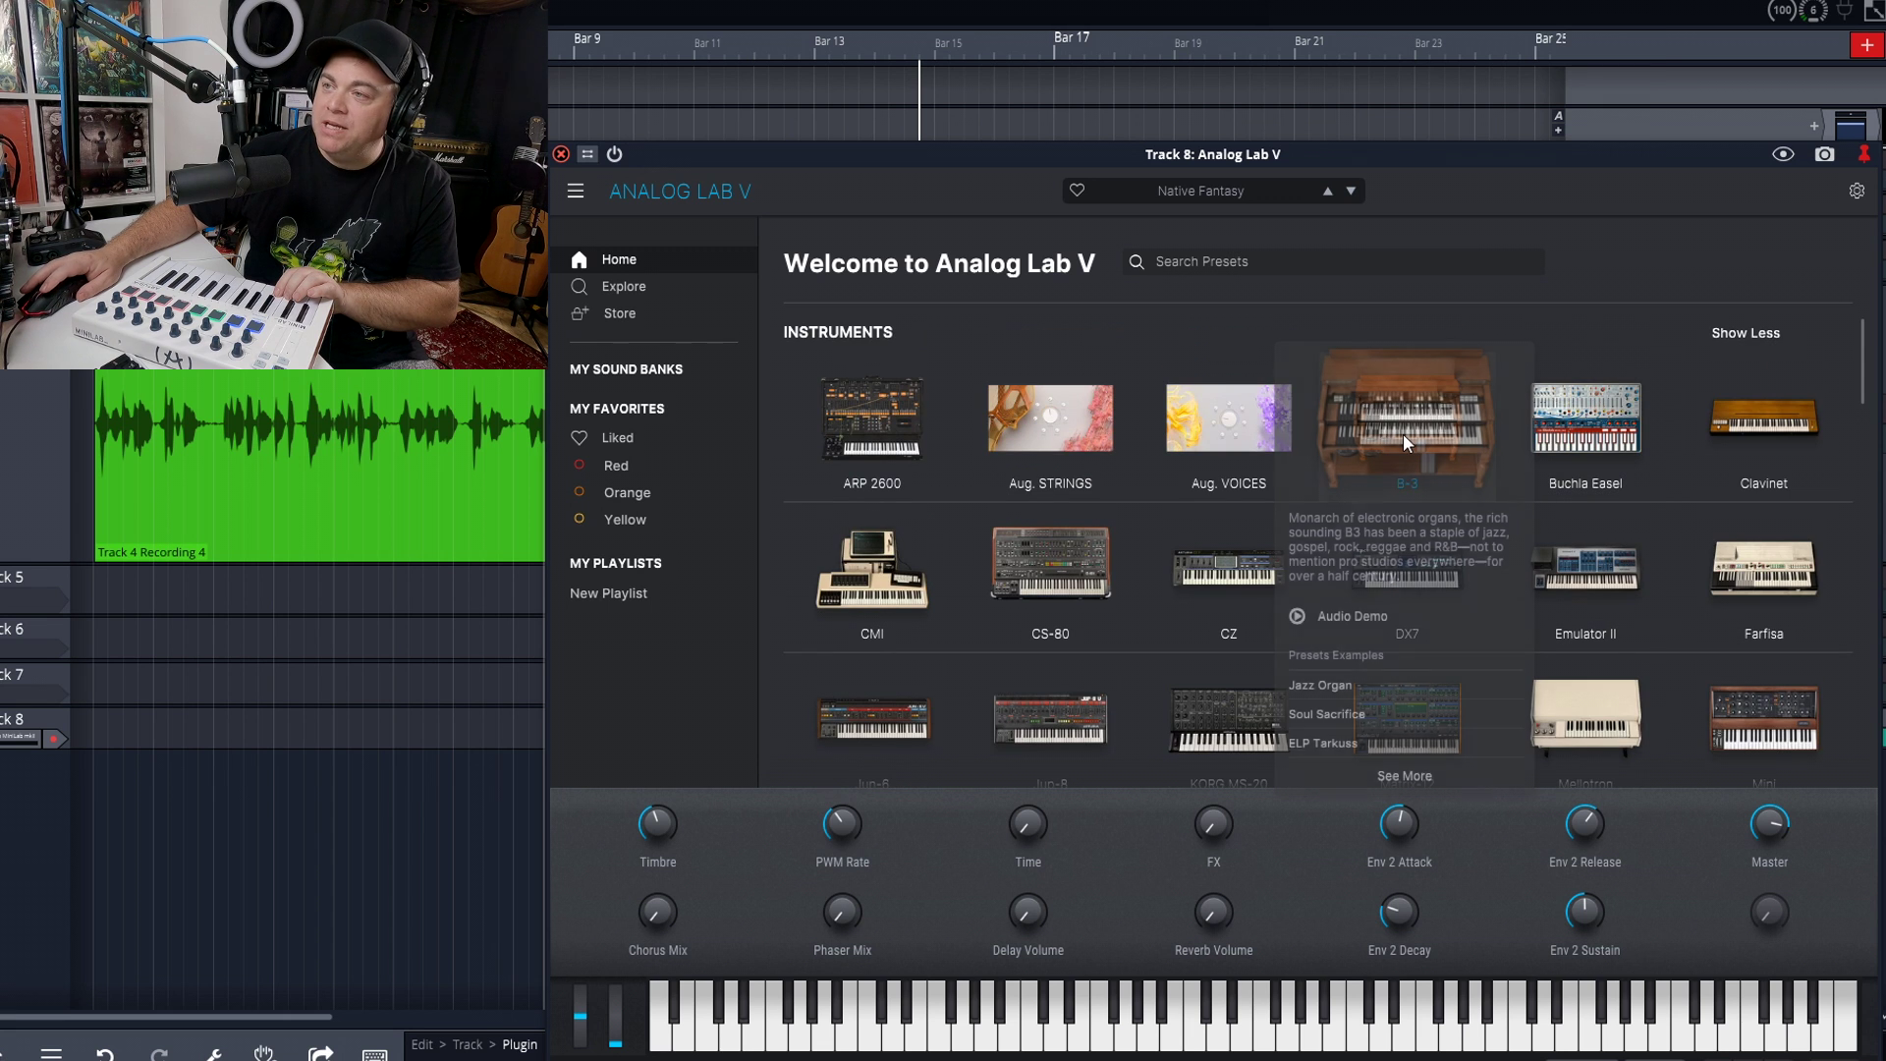
{"action": "left_click", "coordinate": [1402, 443]}
{"action": "left_click", "coordinate": [1403, 448]}
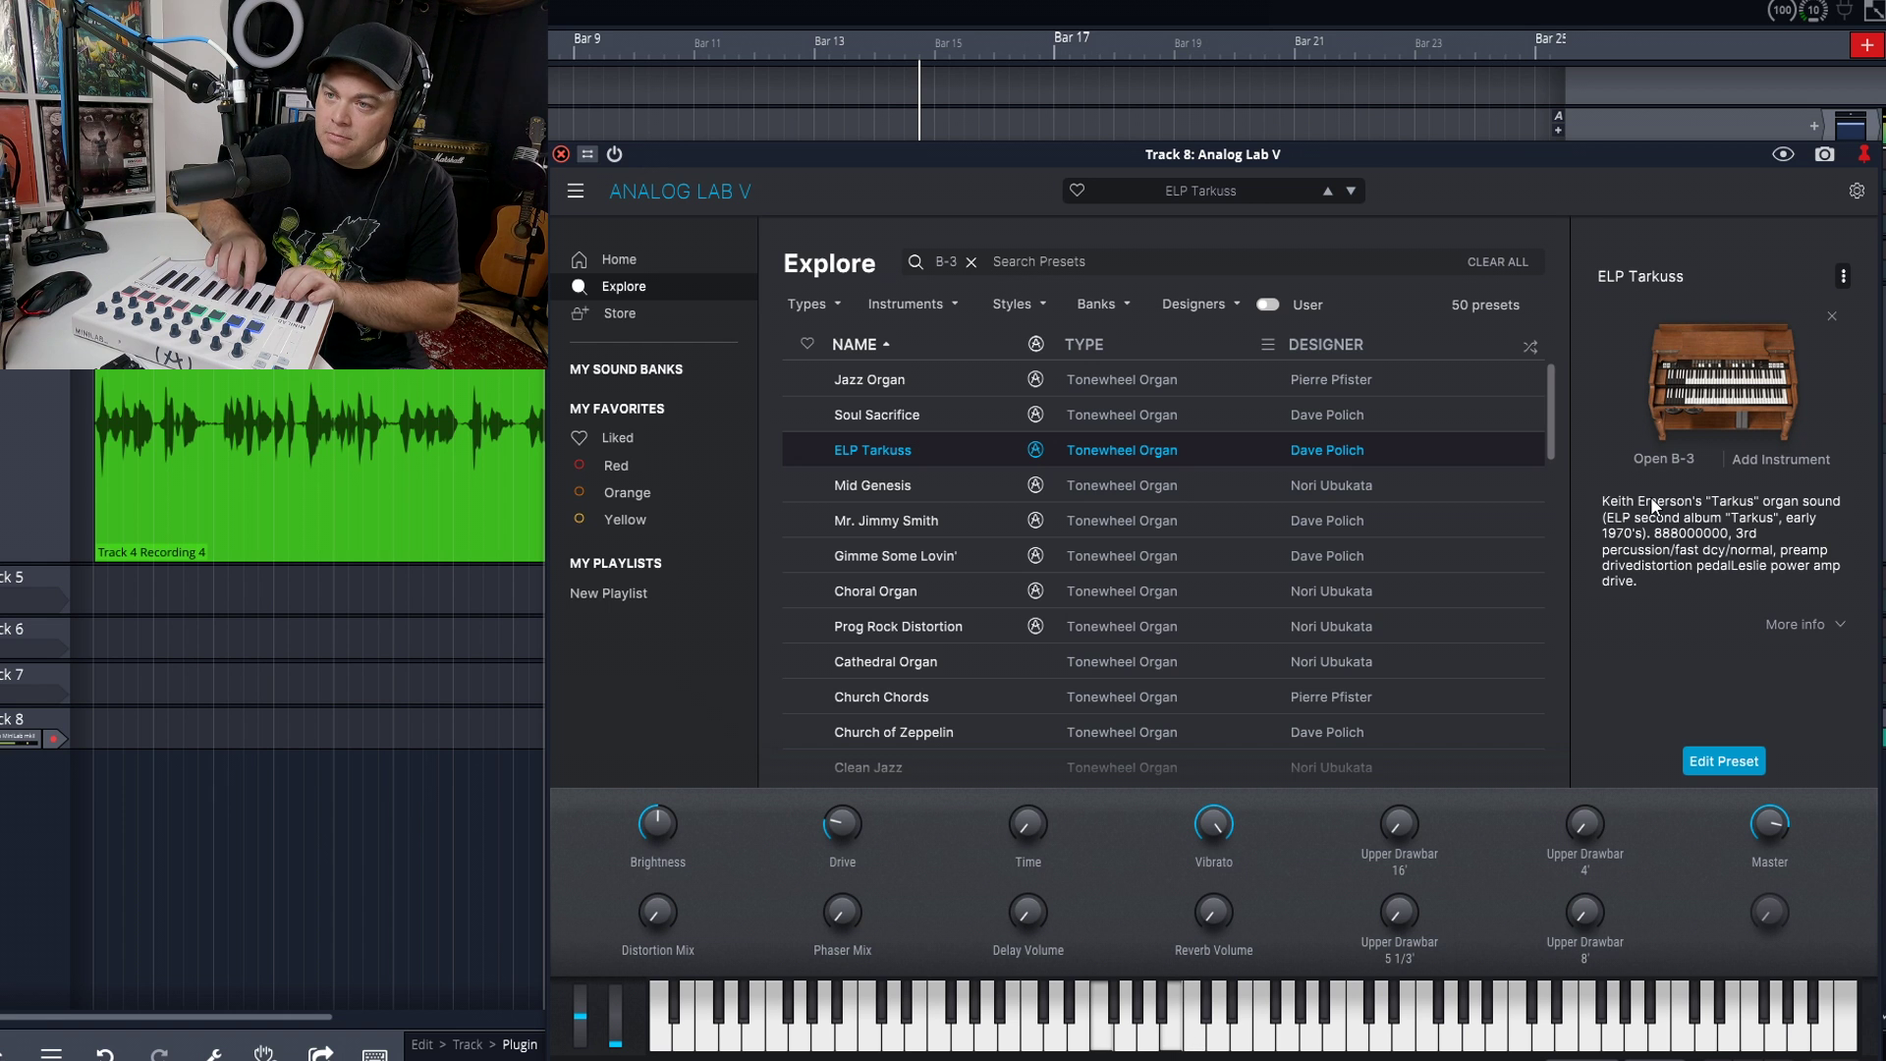
{"action": "left_click", "coordinate": [929, 626]}
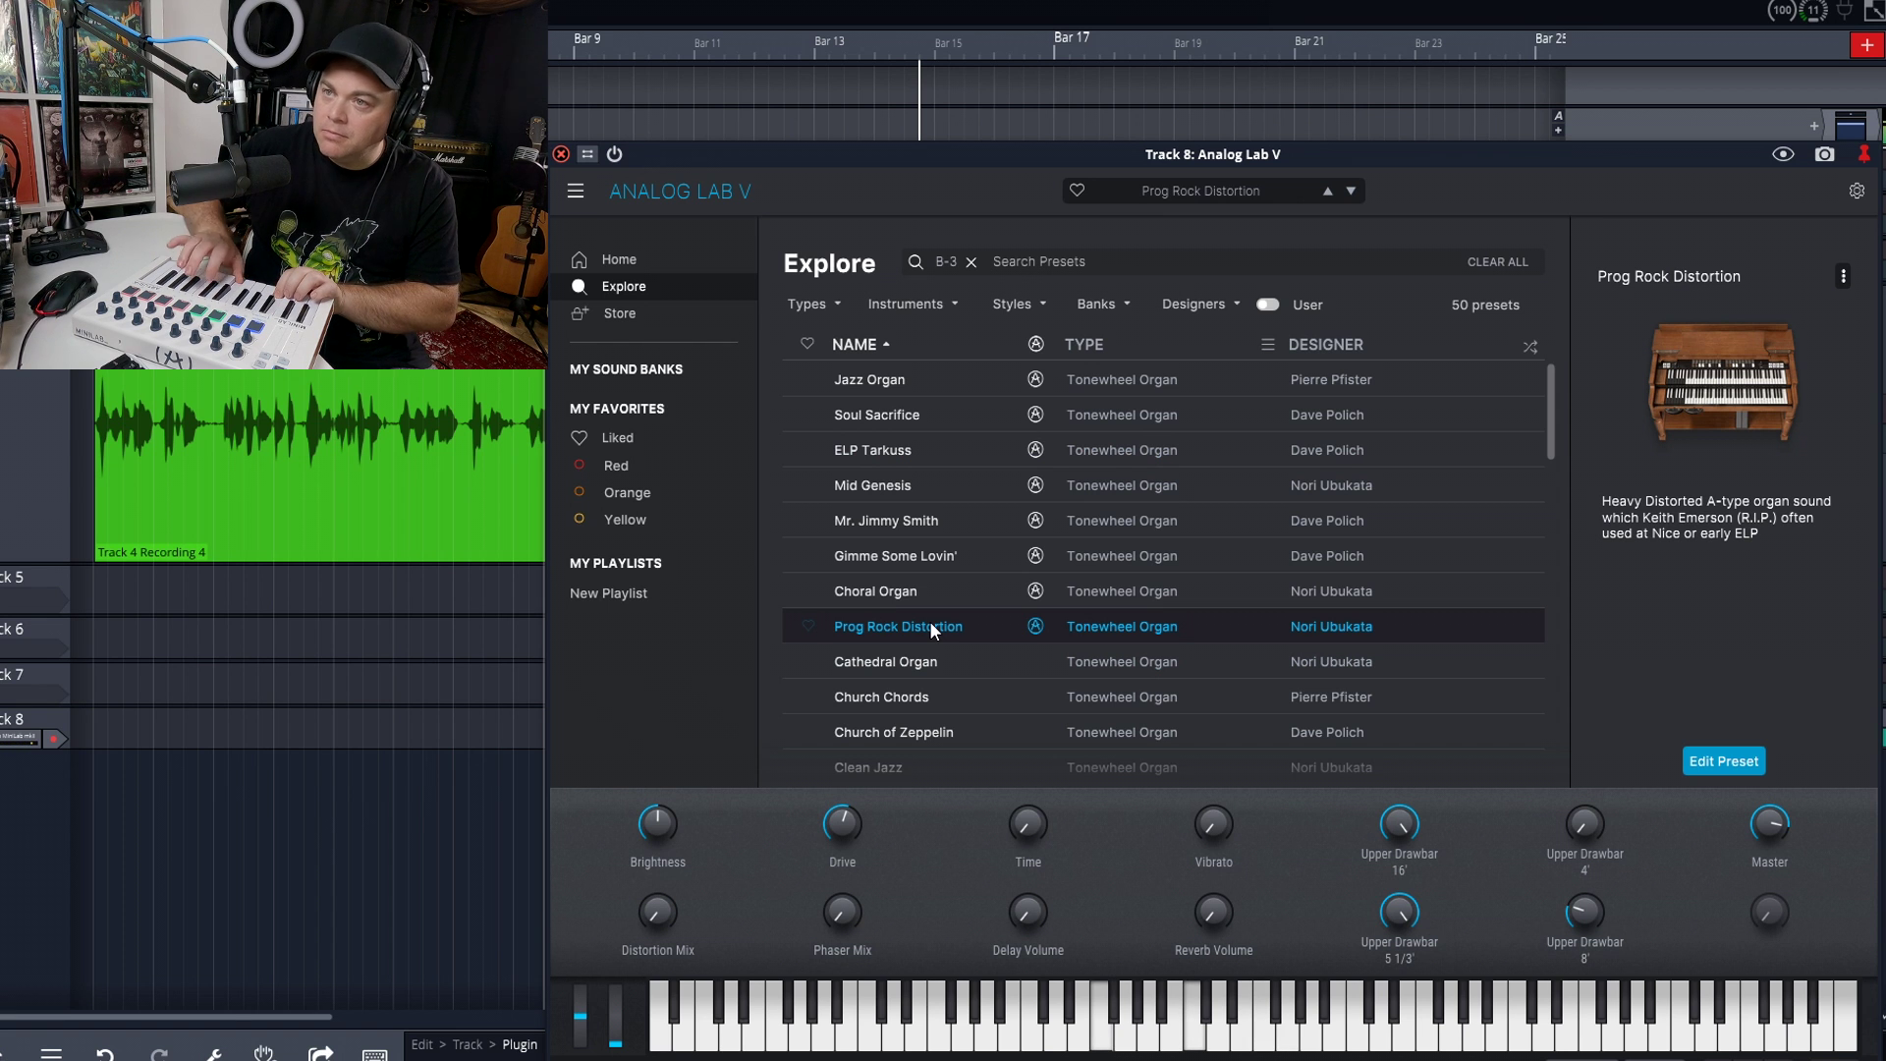
{"action": "left_click", "coordinate": [680, 271]}
- Open the Stage-73 electric piano presets and load The Great One
{"action": "scroll", "coordinate": [1474, 589], "scroll_direction": "down", "scroll_amount": 1}
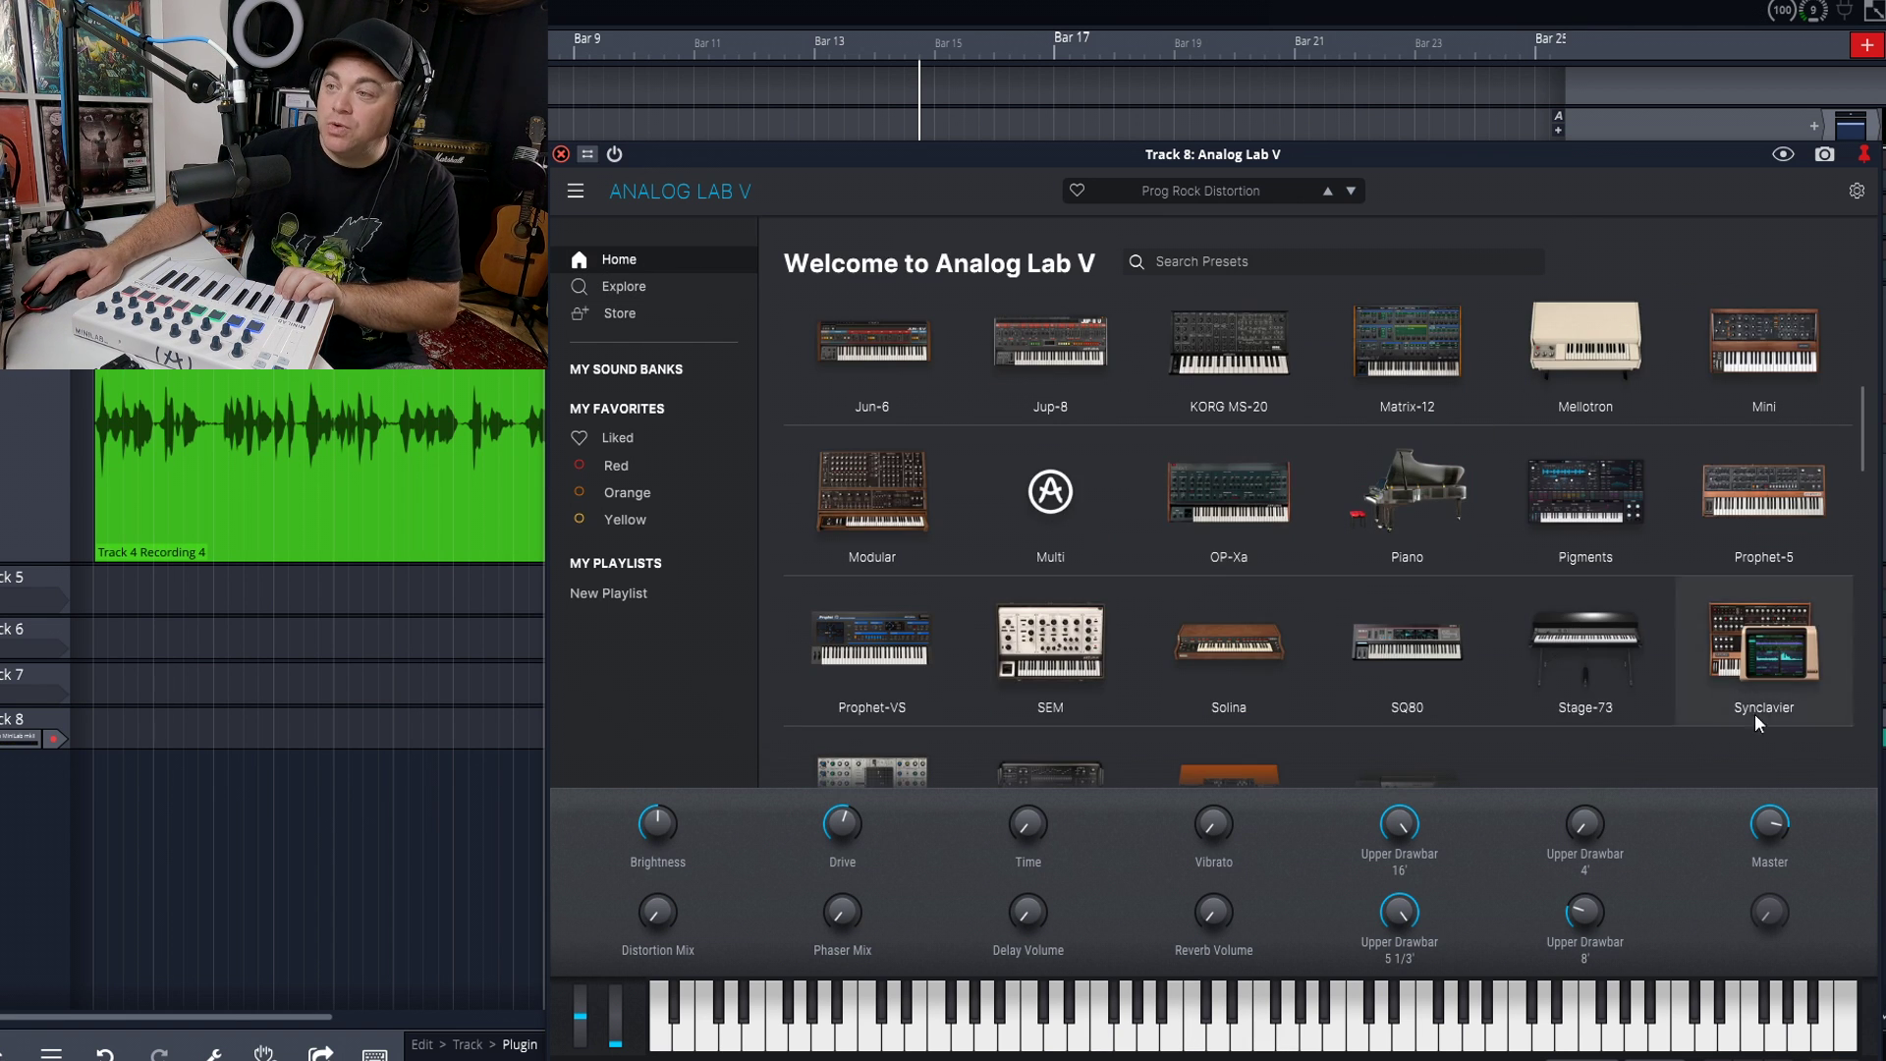
{"action": "left_click", "coordinate": [1595, 662]}
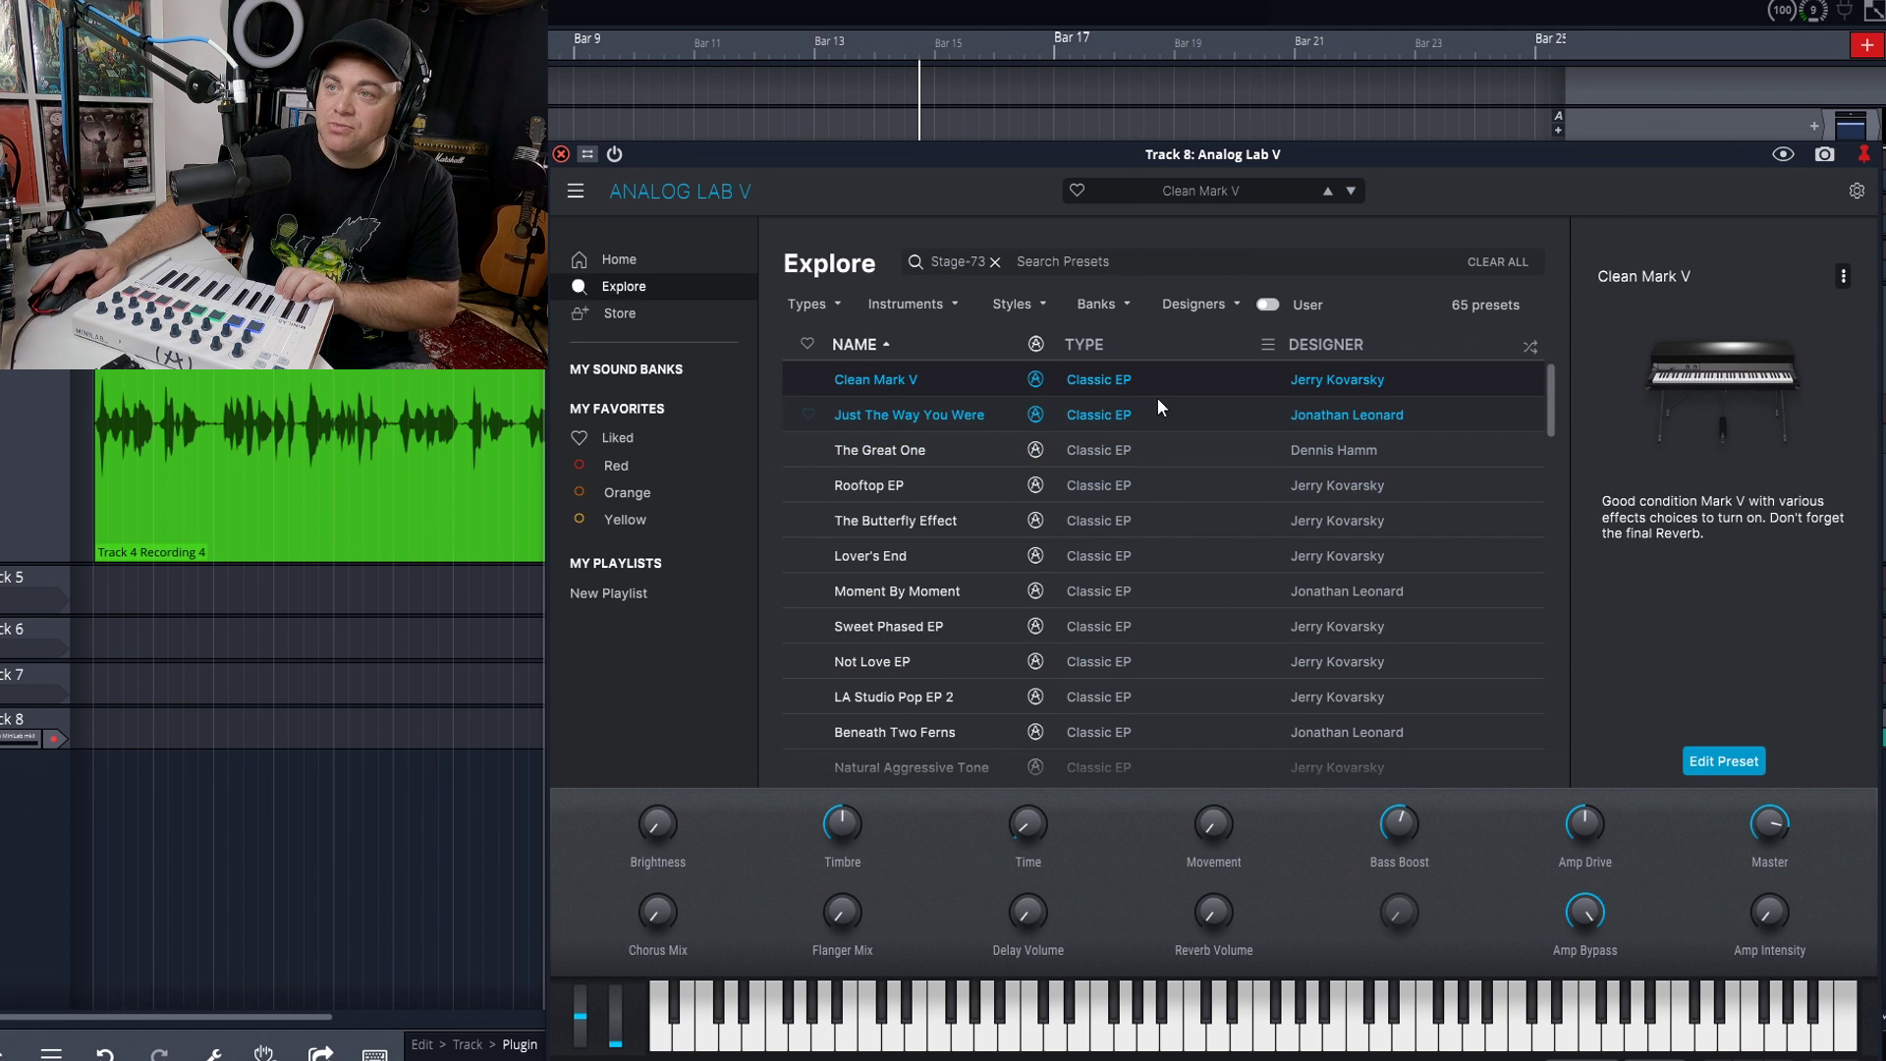
{"action": "mouse_move", "coordinate": [1594, 588]}
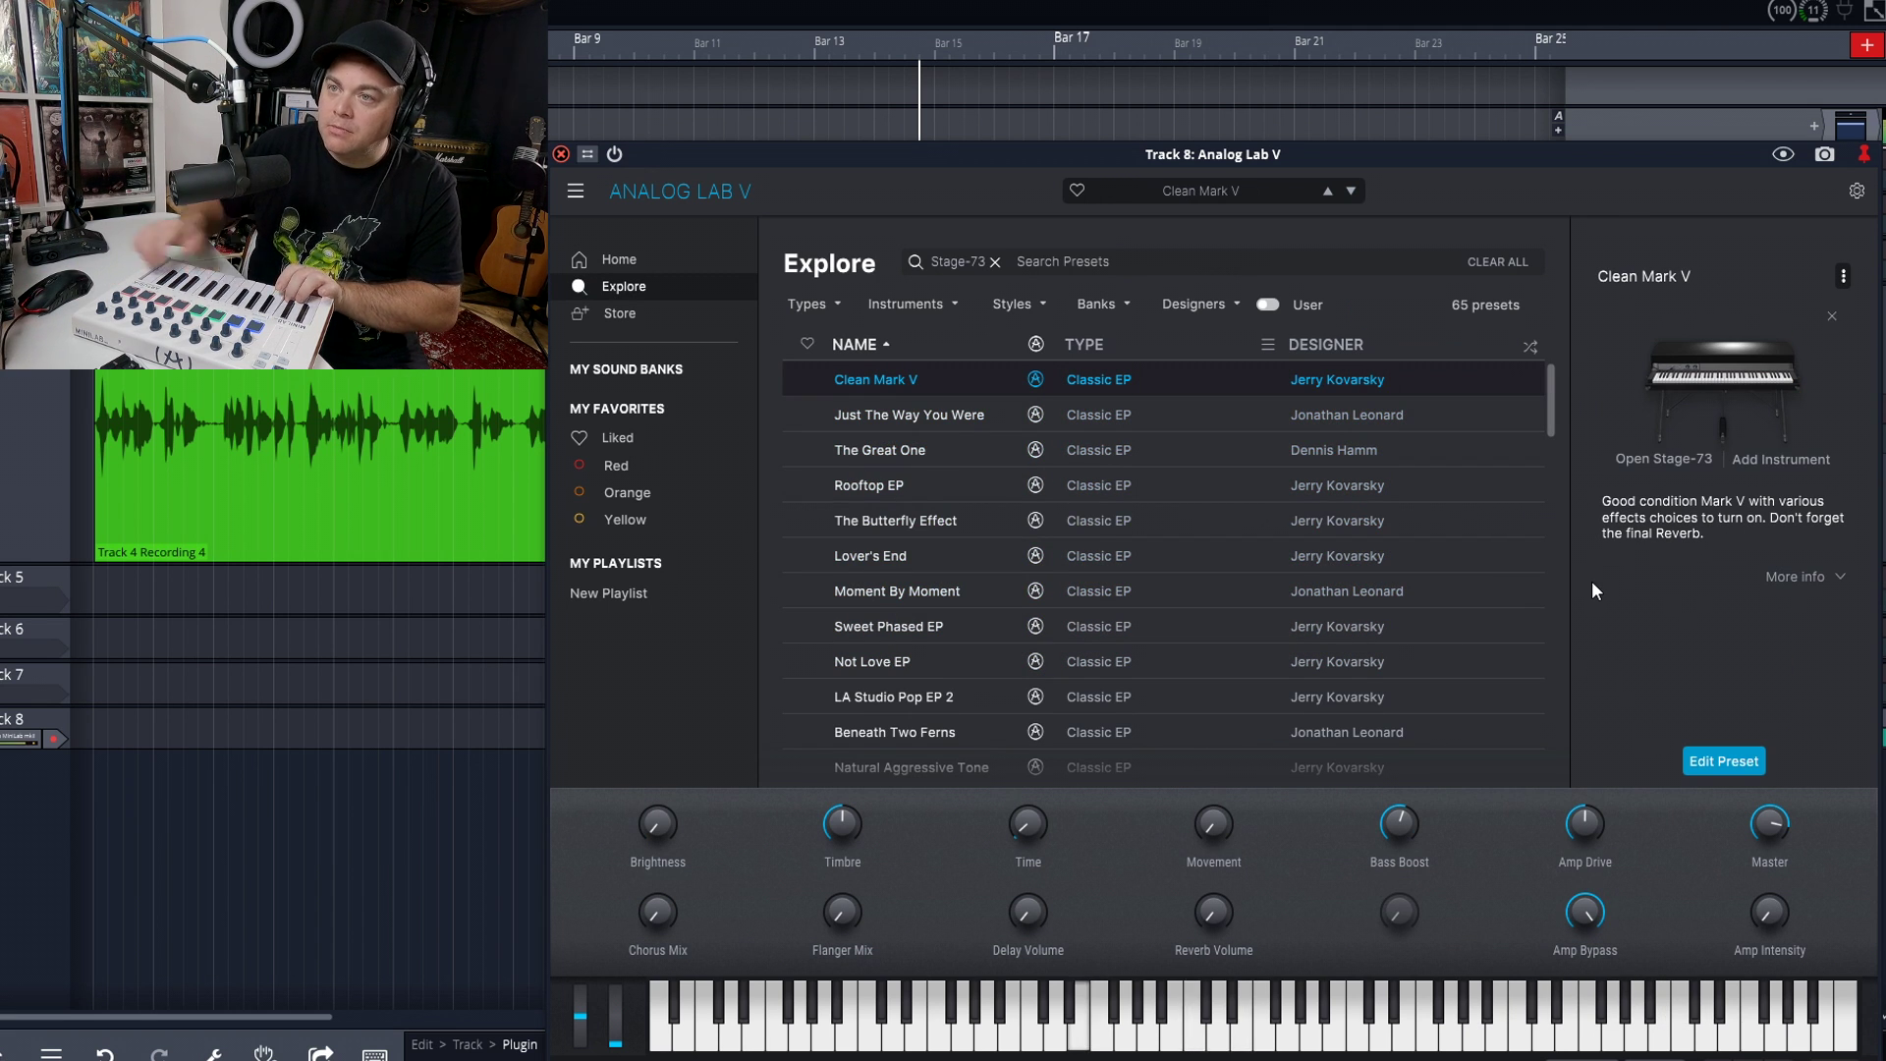
{"action": "left_click", "coordinate": [918, 452]}
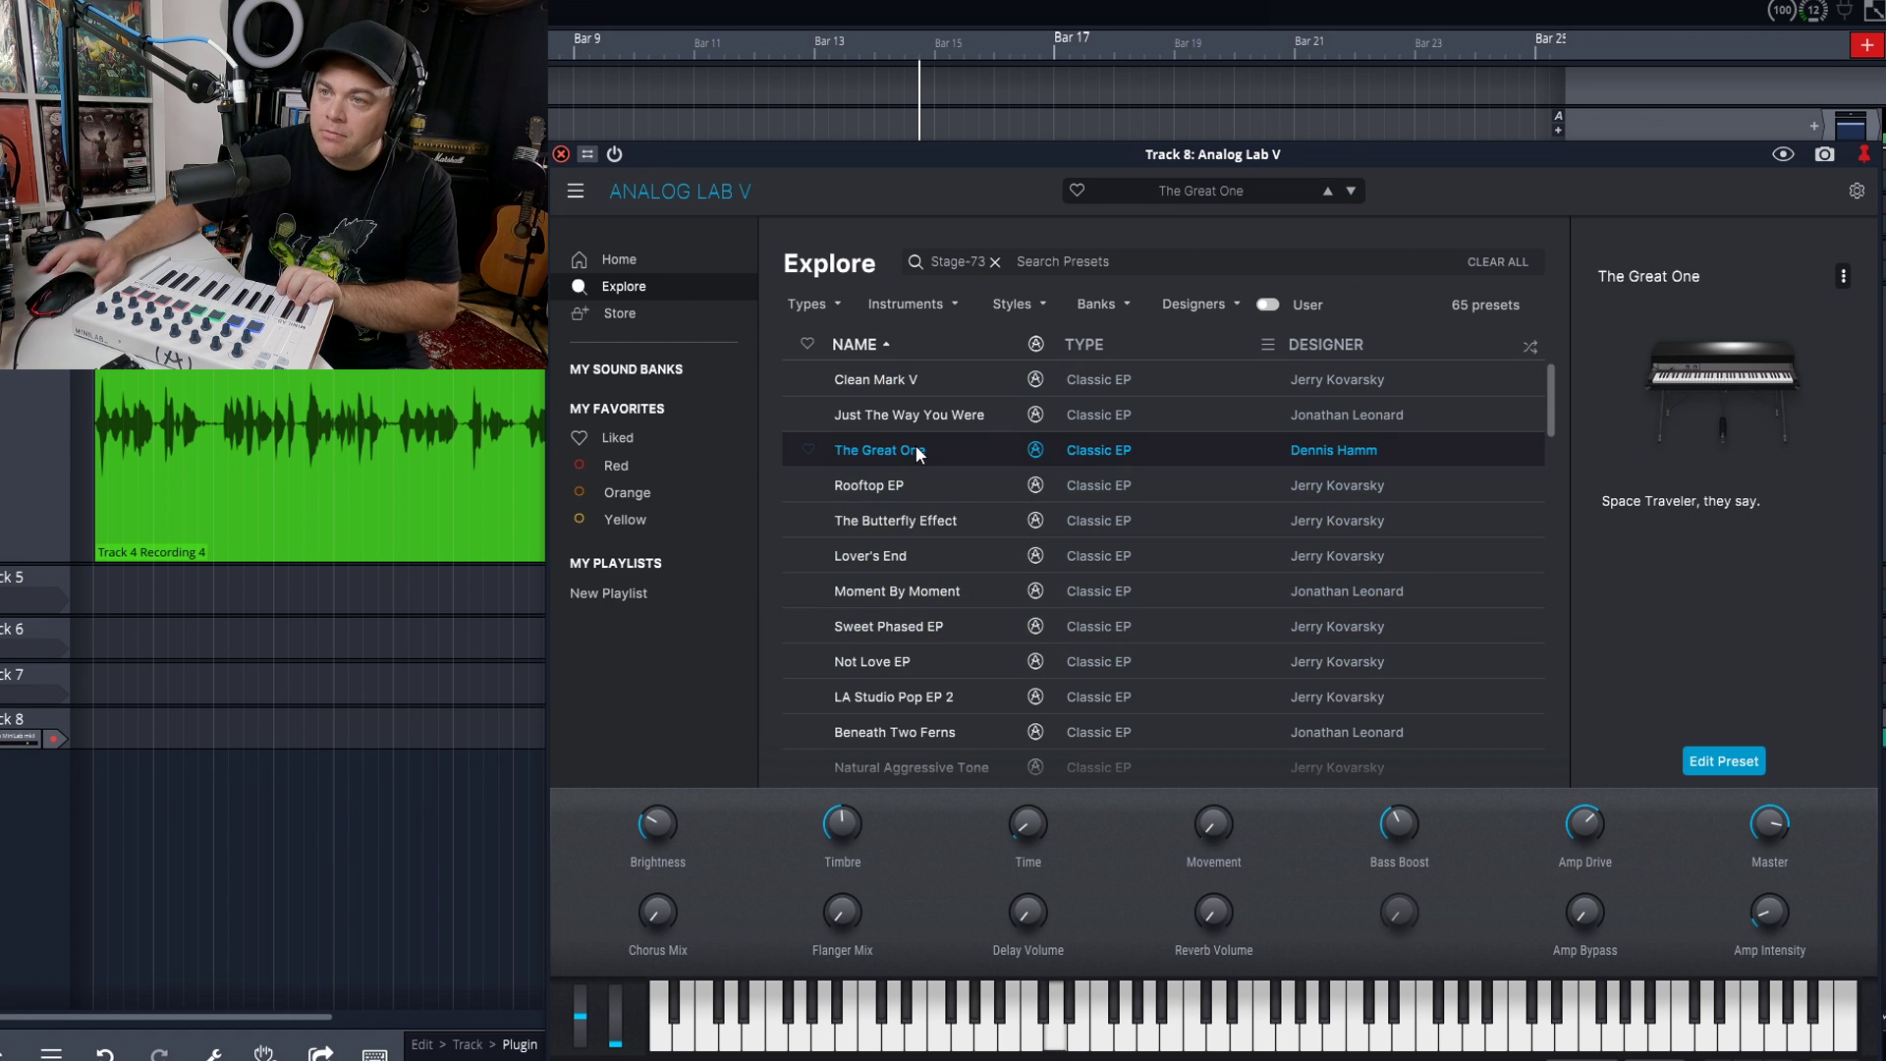